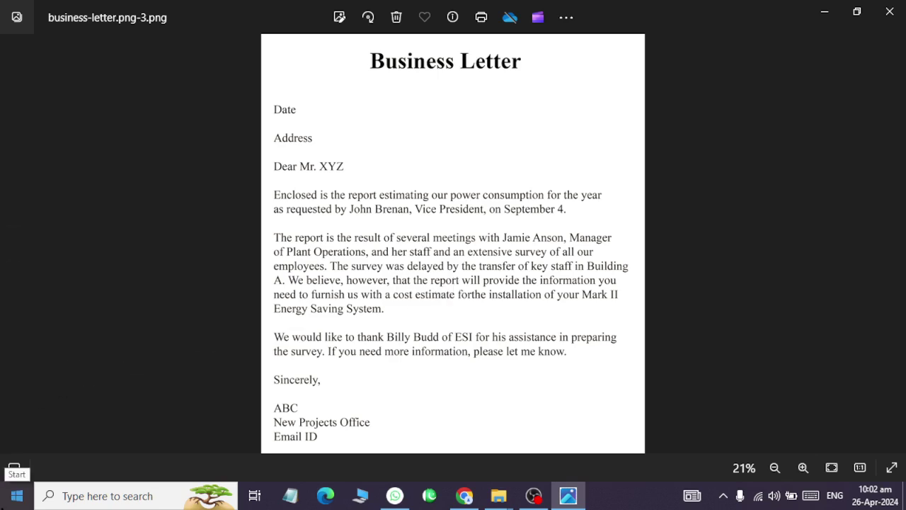
- Launch Word 2016 from the W section of the Start menu's app list
{"action": "left_click", "coordinate": [15, 496]}
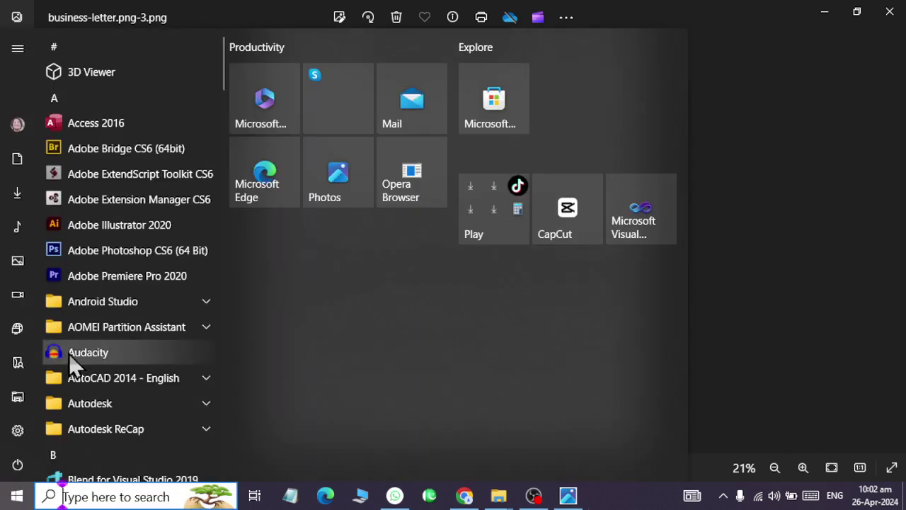
{"action": "scroll", "coordinate": [85, 365], "scroll_direction": "down", "scroll_amount": 10}
{"action": "scroll", "coordinate": [95, 375], "scroll_direction": "down", "scroll_amount": 10}
{"action": "scroll", "coordinate": [94, 375], "scroll_direction": "down", "scroll_amount": 5}
{"action": "scroll", "coordinate": [85, 379], "scroll_direction": "down", "scroll_amount": 10}
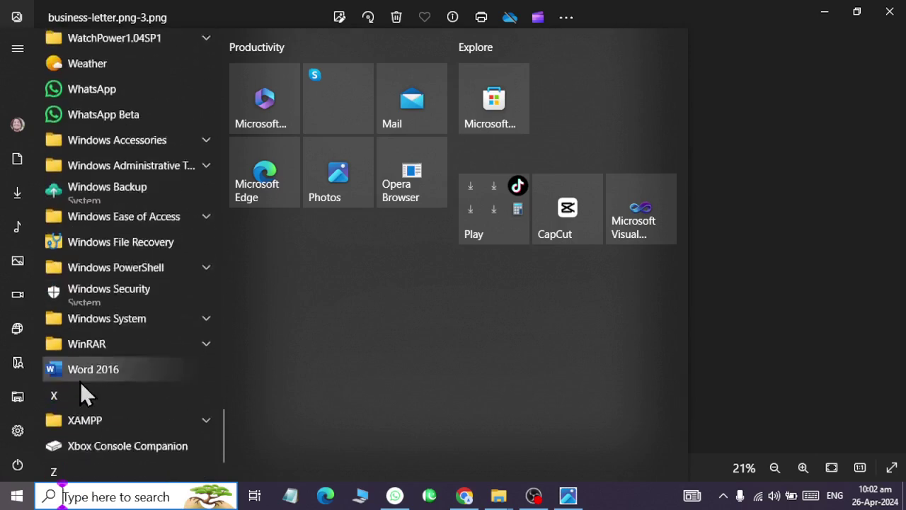
{"action": "scroll", "coordinate": [79, 383], "scroll_direction": "down", "scroll_amount": 3}
{"action": "scroll", "coordinate": [78, 375], "scroll_direction": "up", "scroll_amount": 2}
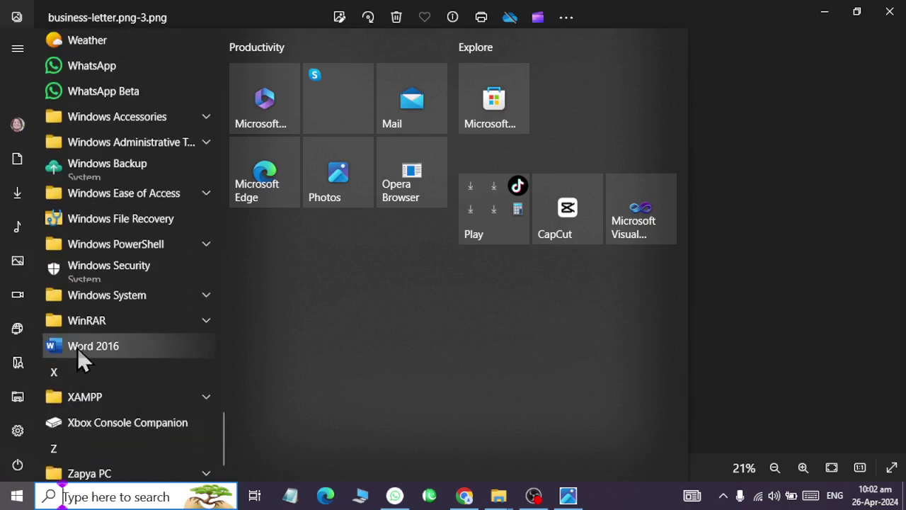
{"action": "left_click", "coordinate": [87, 351]}
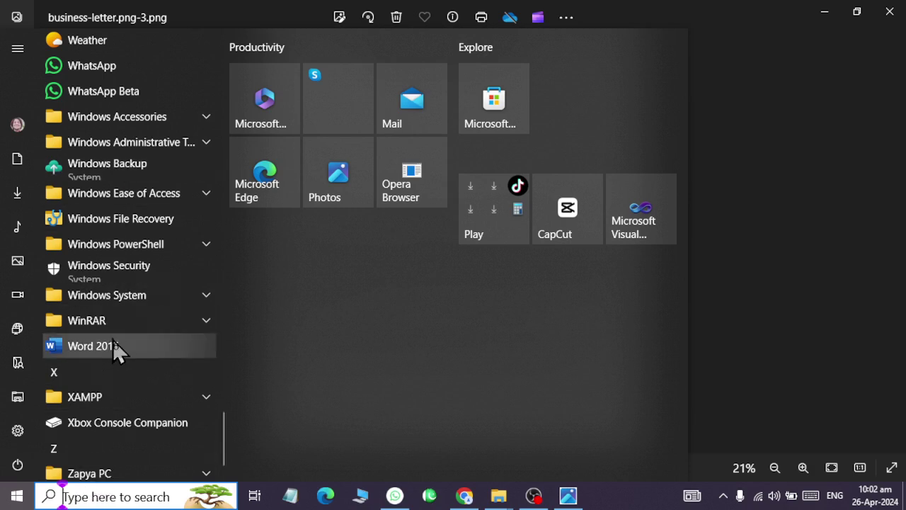
{"action": "left_click", "coordinate": [113, 339]}
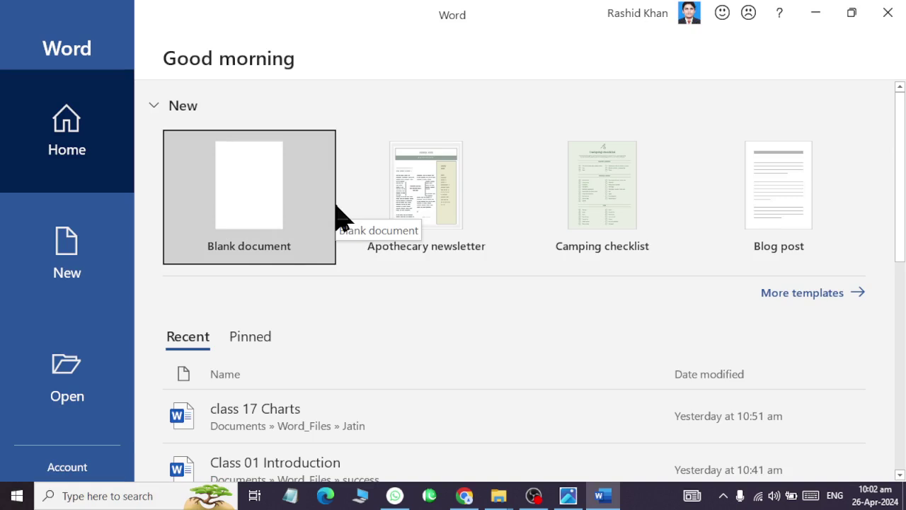
- Create a blank document, then open and dismiss the save prompt without saving
{"action": "left_click", "coordinate": [289, 227]}
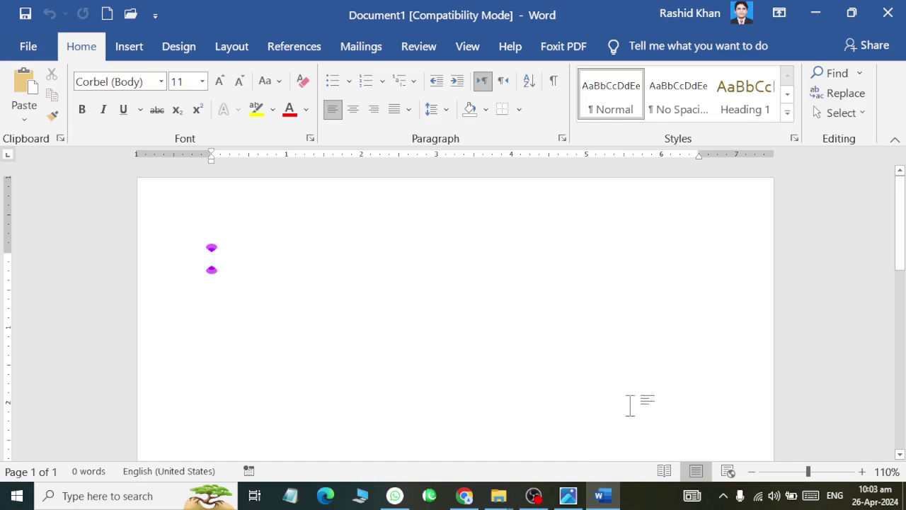
{"action": "left_click", "coordinate": [23, 20]}
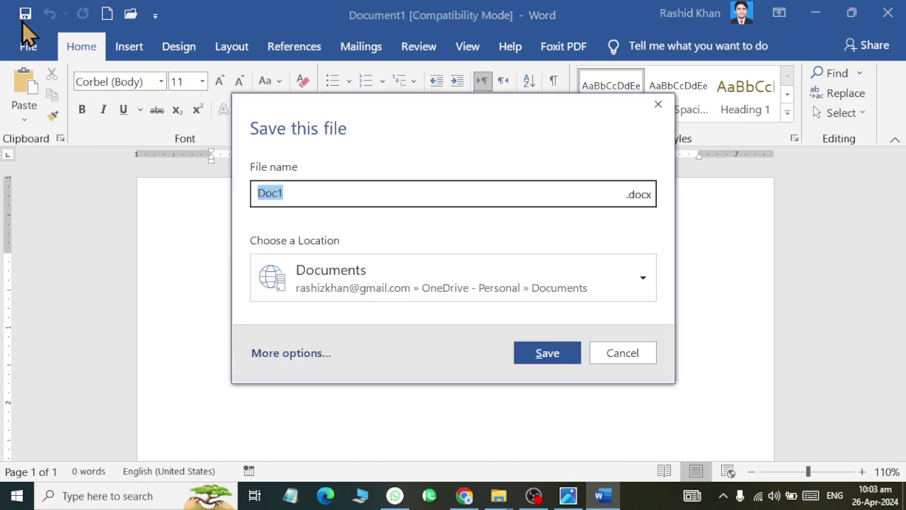
{"action": "left_click", "coordinate": [660, 107]}
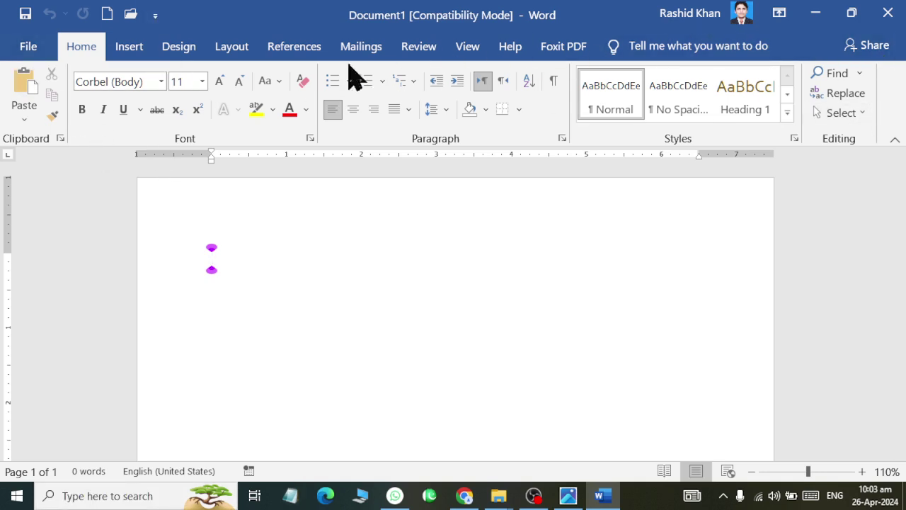
- Look through the Insert, Design, Layout and File views, then return to the document
{"action": "left_click", "coordinate": [129, 46]}
{"action": "left_click", "coordinate": [181, 46]}
{"action": "left_click", "coordinate": [228, 48]}
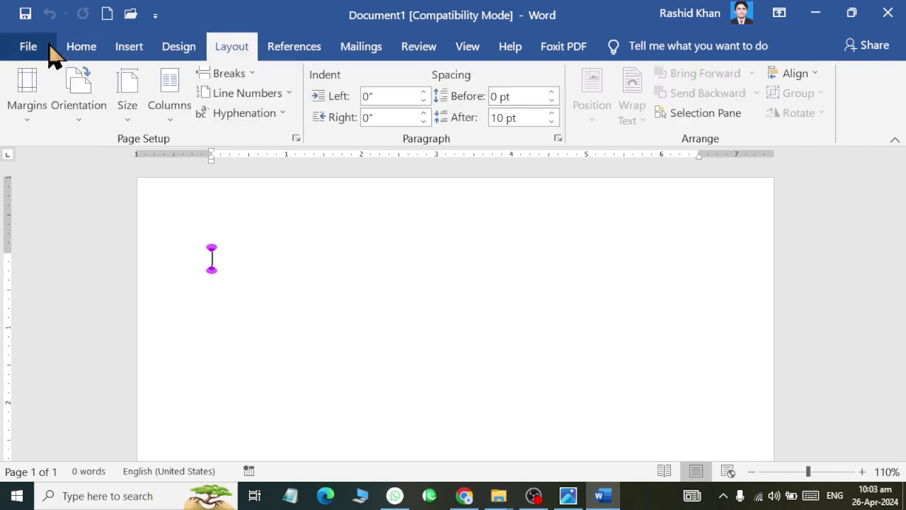
{"action": "left_click", "coordinate": [28, 47]}
{"action": "left_click", "coordinate": [19, 47]}
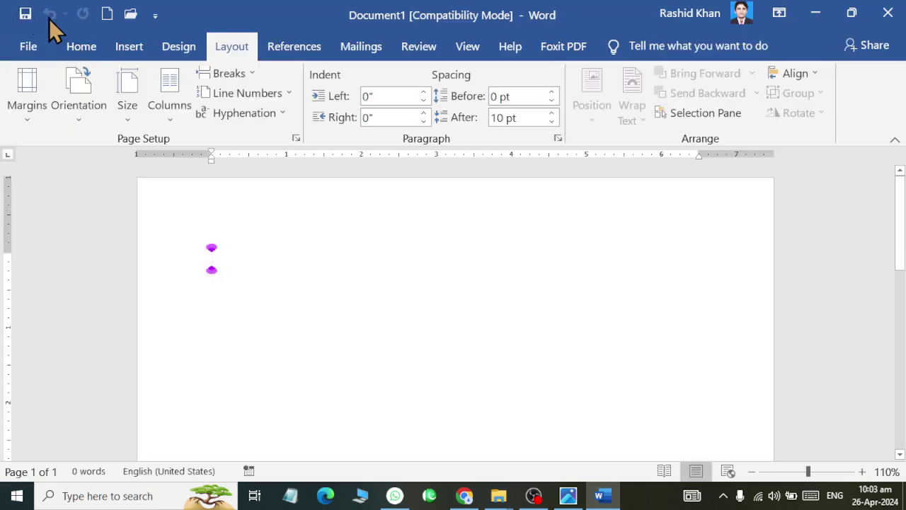
- Uncheck and then recheck Save in the Customize Quick Access Toolbar list
{"action": "left_click", "coordinate": [156, 15]}
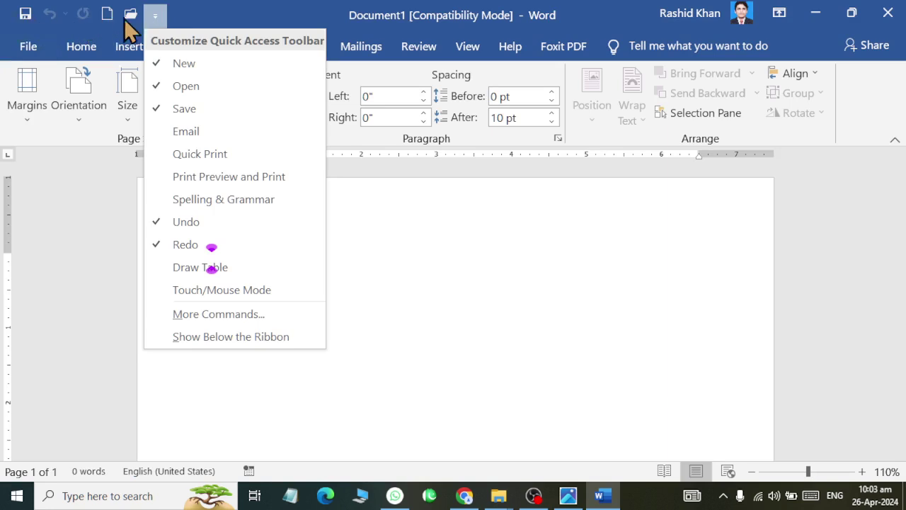
{"action": "left_click", "coordinate": [181, 109]}
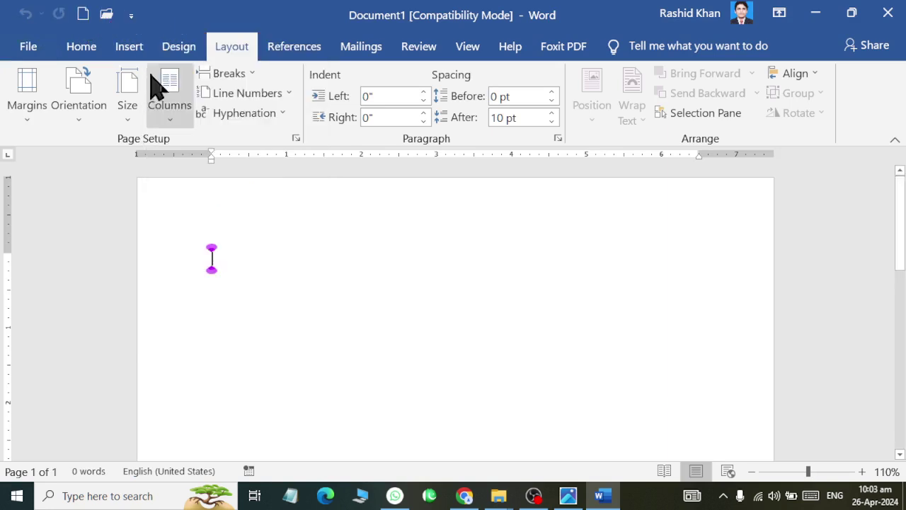
{"action": "left_click", "coordinate": [133, 17]}
{"action": "left_click", "coordinate": [158, 109]}
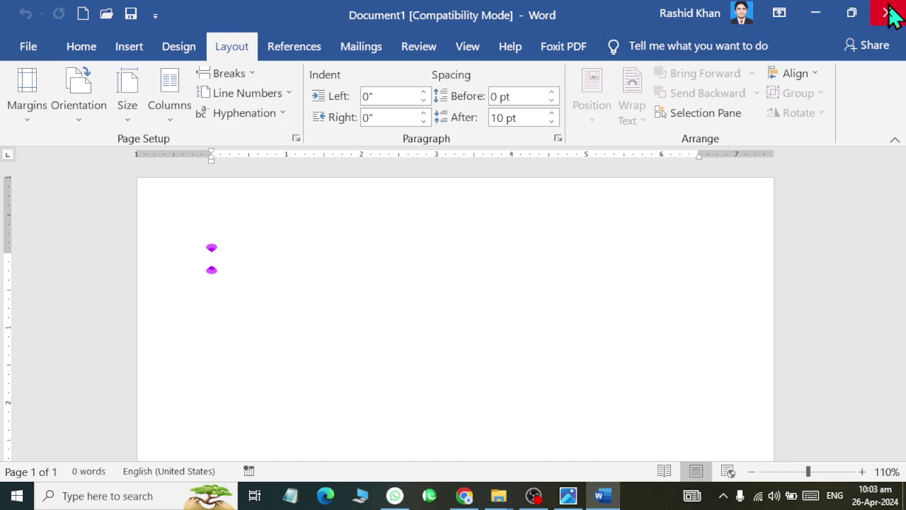
- Try Auto-hide Ribbon, then switch back to Show Tabs and Commands
{"action": "left_click", "coordinate": [779, 12]}
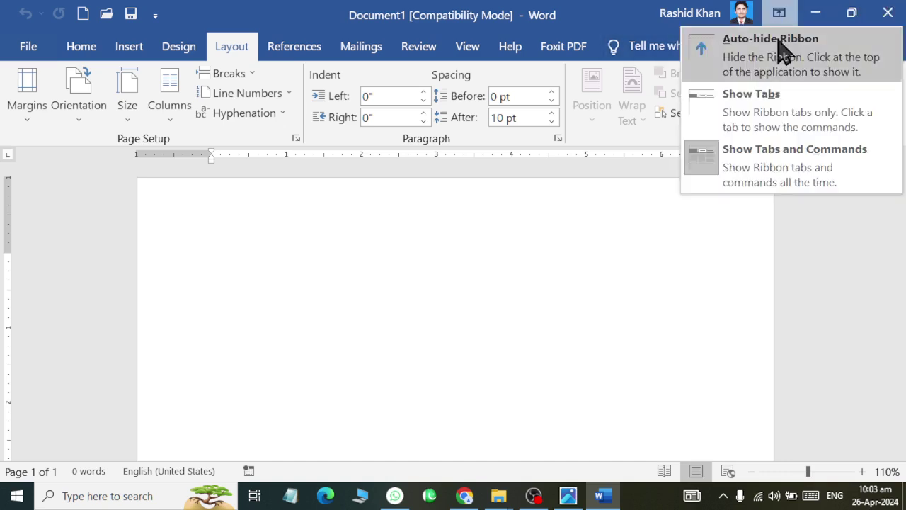
{"action": "left_click", "coordinate": [782, 39]}
{"action": "left_click", "coordinate": [778, 10]}
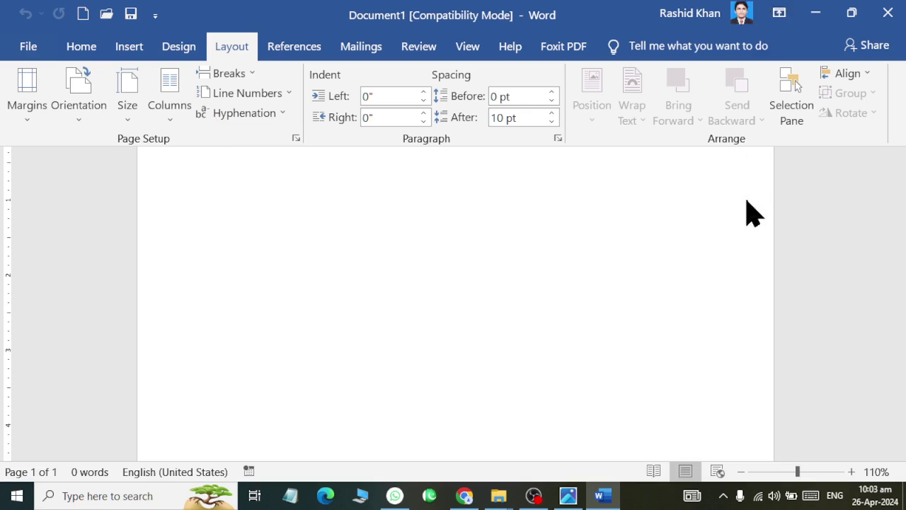
{"action": "left_click", "coordinate": [716, 209]}
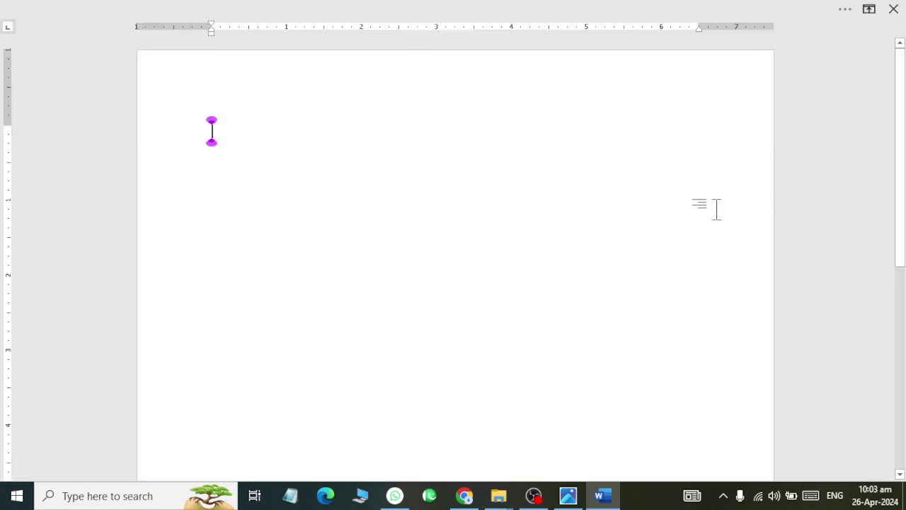
{"action": "left_click", "coordinate": [870, 9]}
{"action": "left_click", "coordinate": [785, 152]}
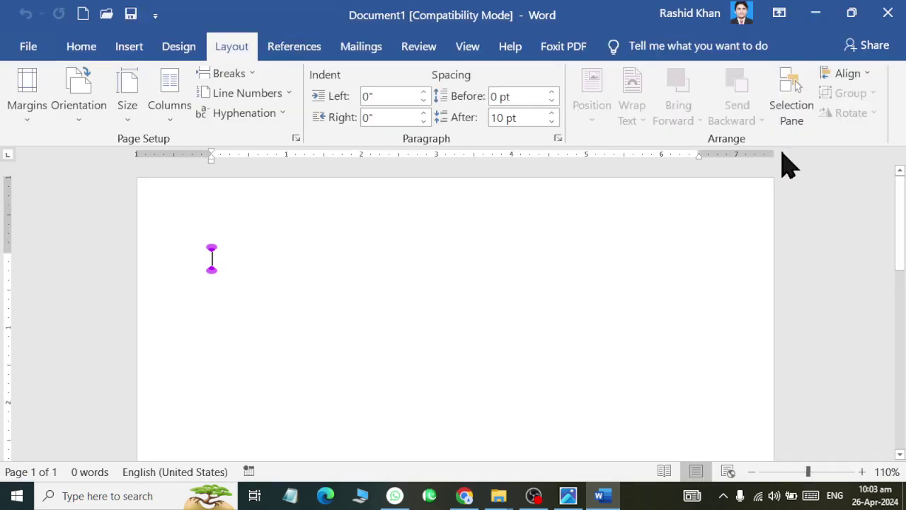
- Switch the ribbon to Show Tabs only, then to Auto-hide again
{"action": "left_click", "coordinate": [779, 13]}
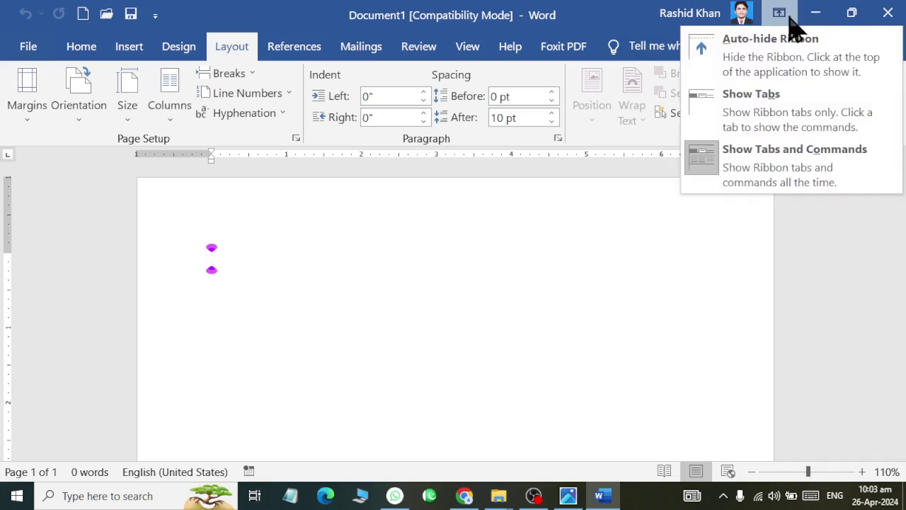
{"action": "left_click", "coordinate": [782, 107]}
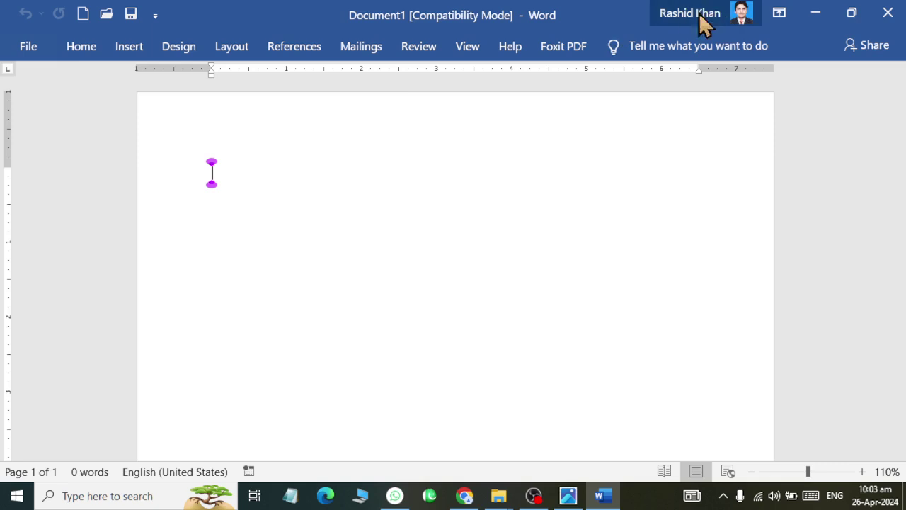
{"action": "left_click", "coordinate": [71, 48]}
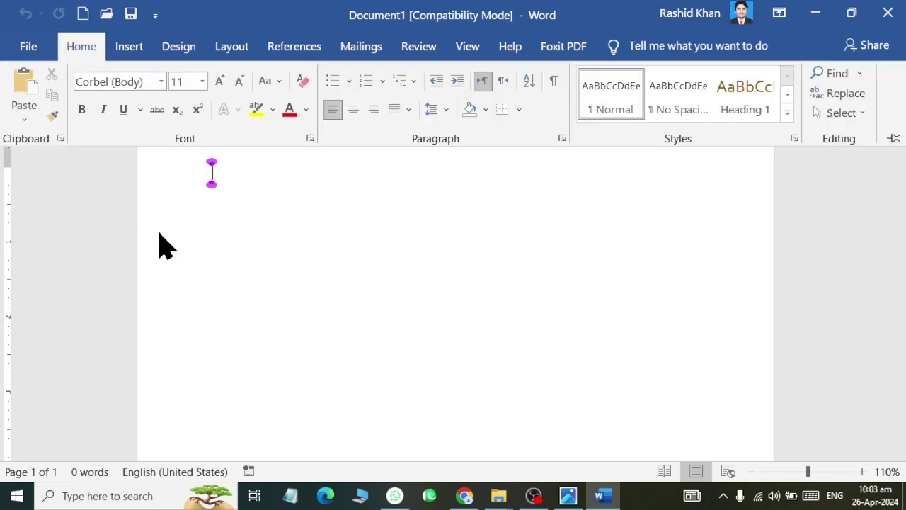
{"action": "left_click", "coordinate": [778, 13]}
{"action": "left_click", "coordinate": [782, 40]}
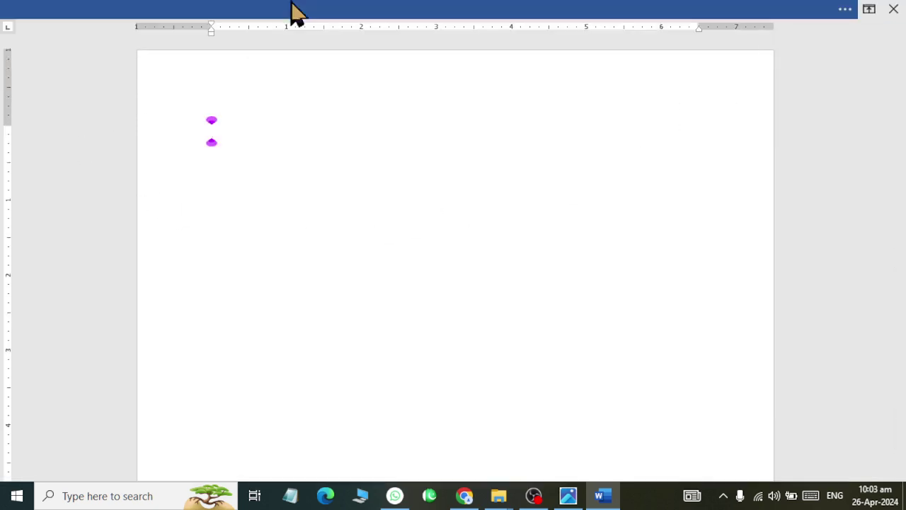
{"action": "left_click", "coordinate": [324, 10]}
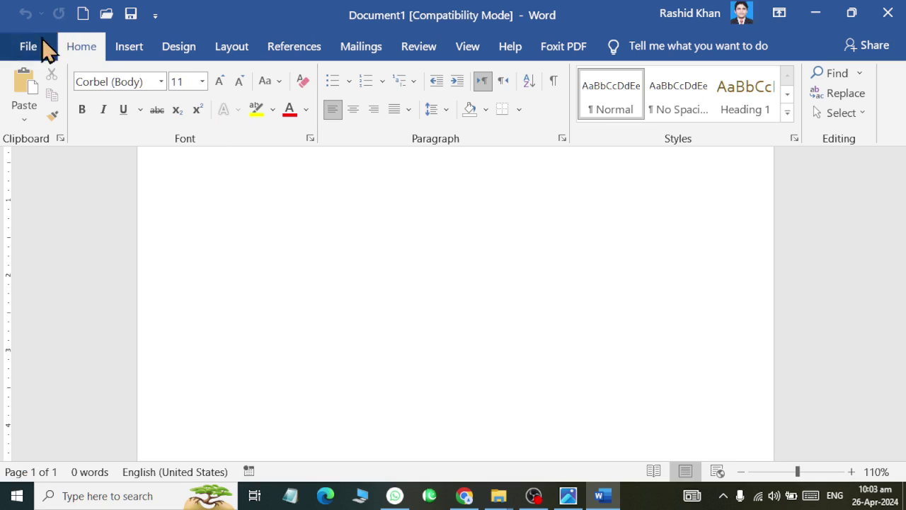
- Open the full Save As window through File > Save As > Browse
{"action": "left_click", "coordinate": [39, 50]}
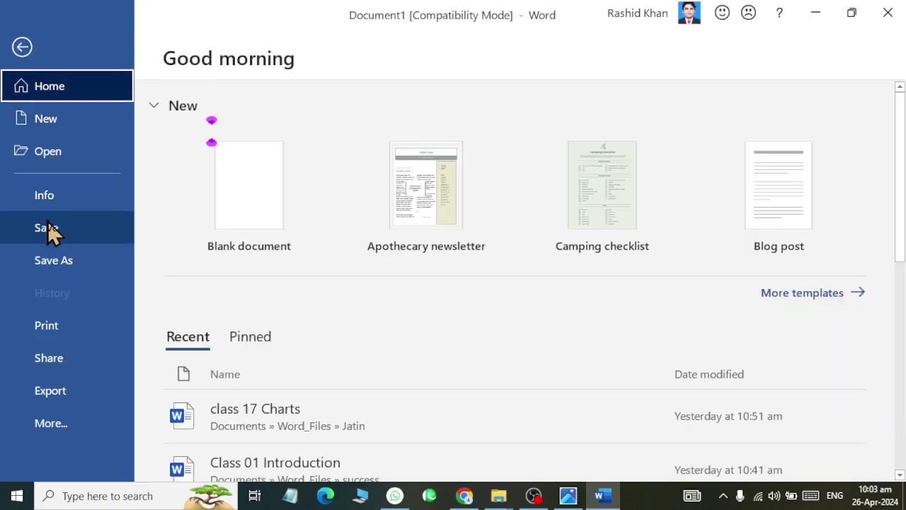
{"action": "left_click", "coordinate": [48, 225]}
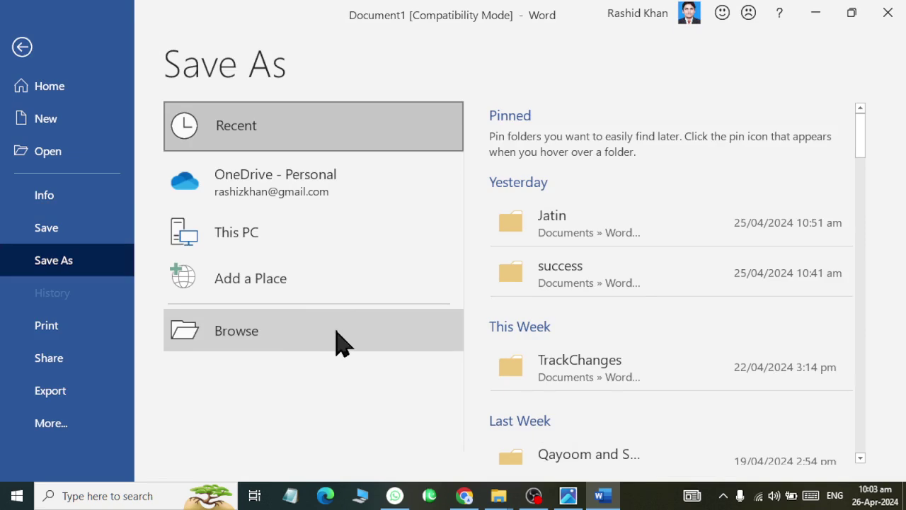
{"action": "left_click", "coordinate": [338, 344]}
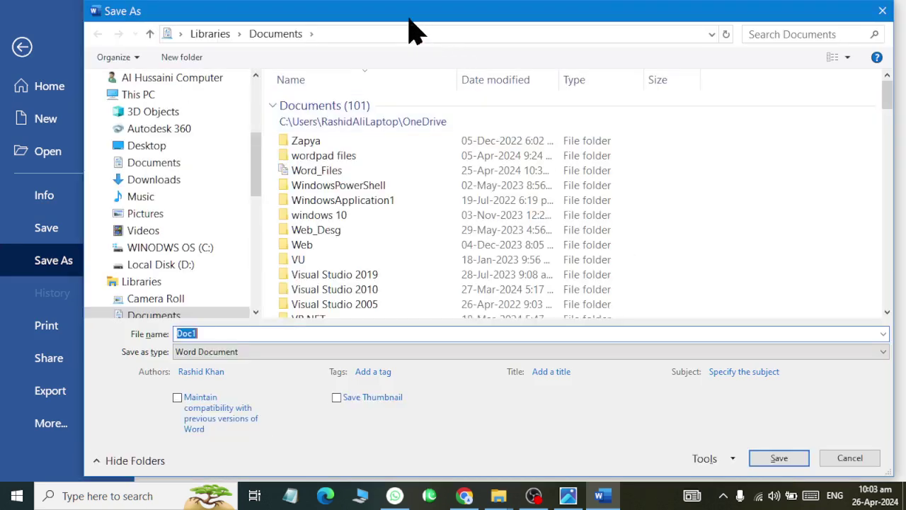
- Navigate the Save As dialog to Documents > Word_Files > success
{"action": "left_click_drag", "start_coordinate": [408, 20], "coordinate": [373, 28]}
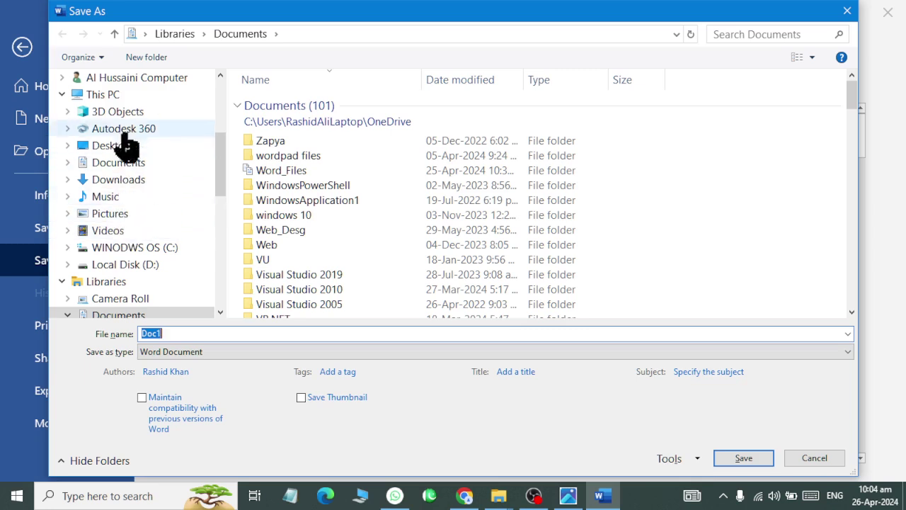
{"action": "left_click", "coordinate": [136, 166]}
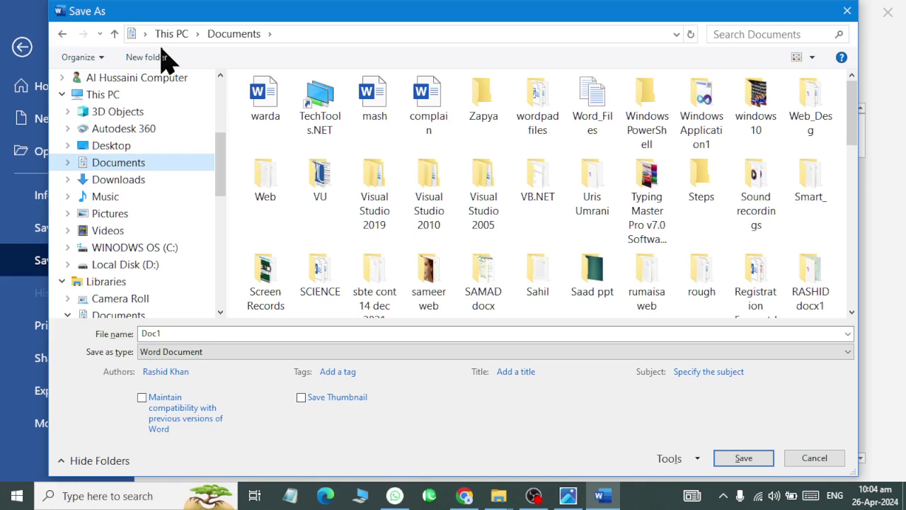
{"action": "left_click", "coordinate": [317, 174]}
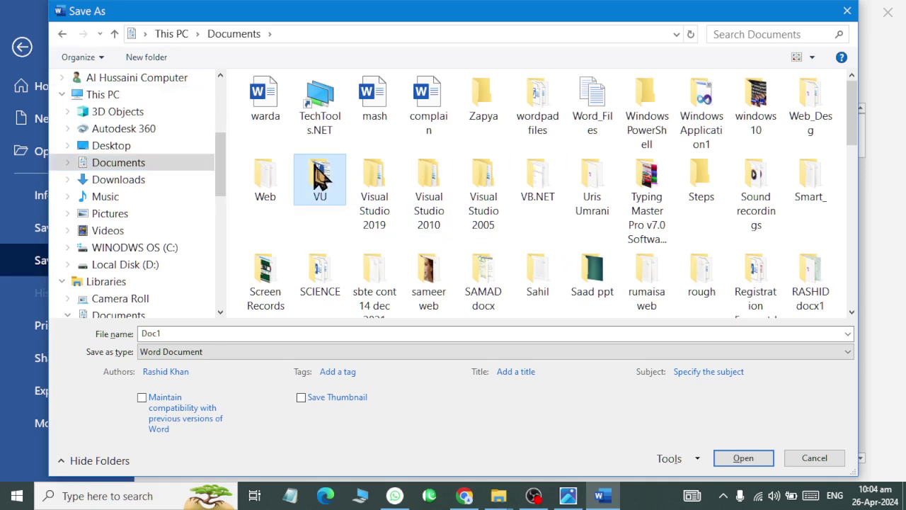
{"action": "key", "text": "Home"}
{"action": "key", "text": "w"}
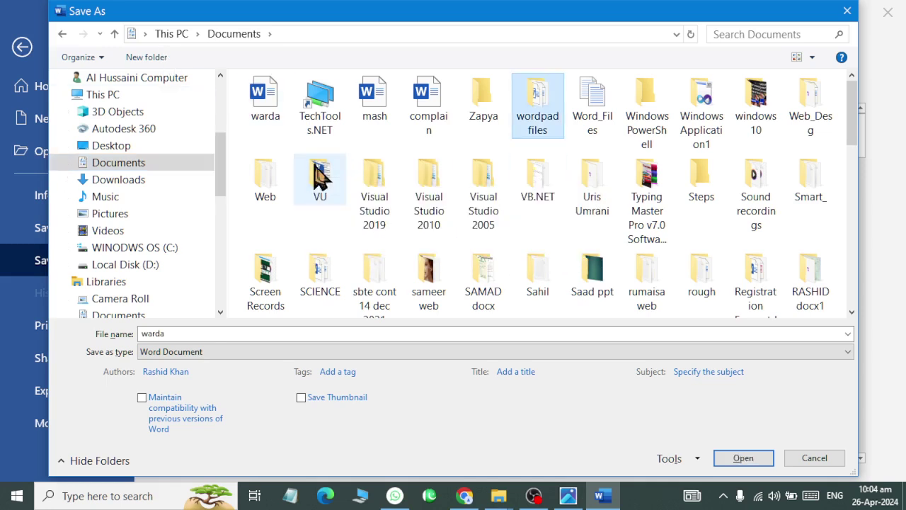
{"action": "key", "text": "w"}
{"action": "key", "text": "Return"}
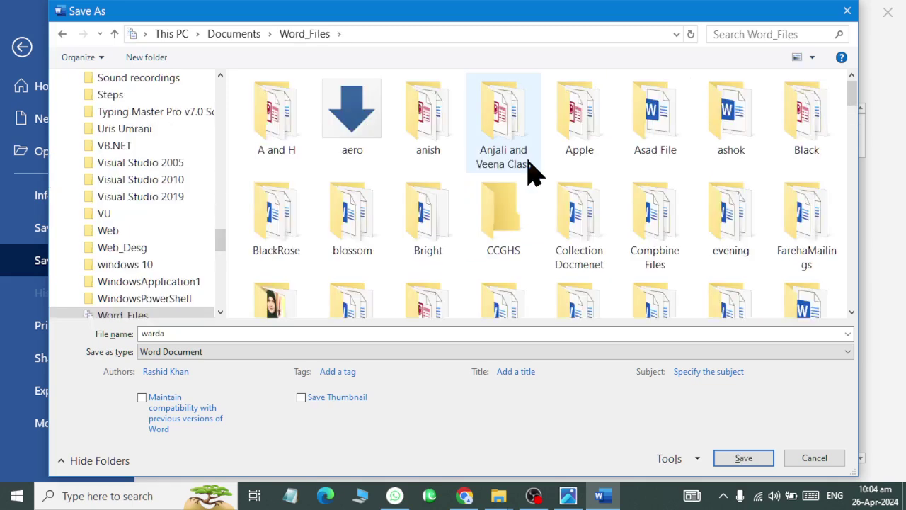
{"action": "left_click", "coordinate": [301, 128]}
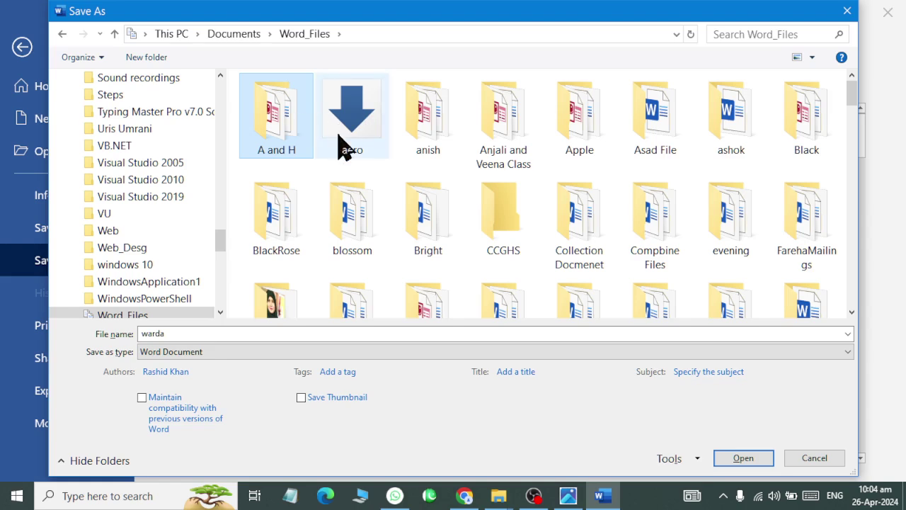
{"action": "type", "text": "su"}
{"action": "key", "text": "Return"}
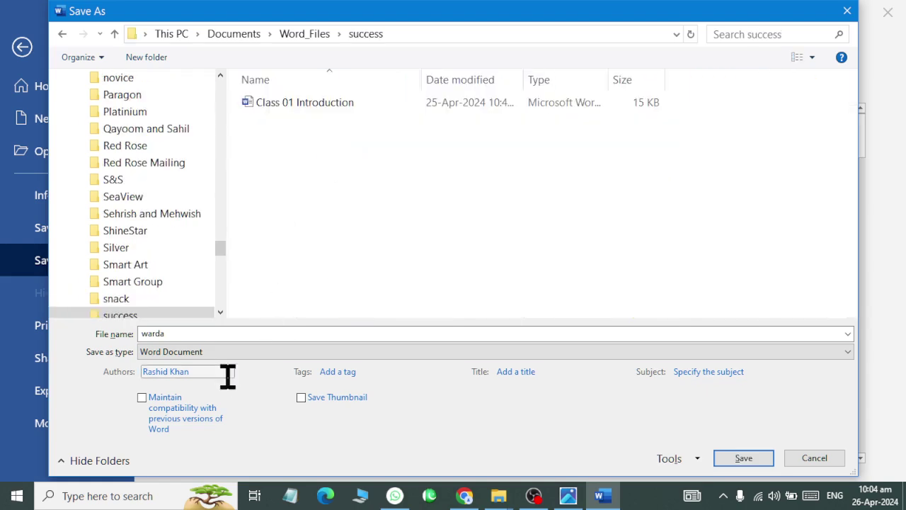
- Replace the file name with 'Class 02 First Business Letter'
{"action": "double_click", "coordinate": [194, 333]}
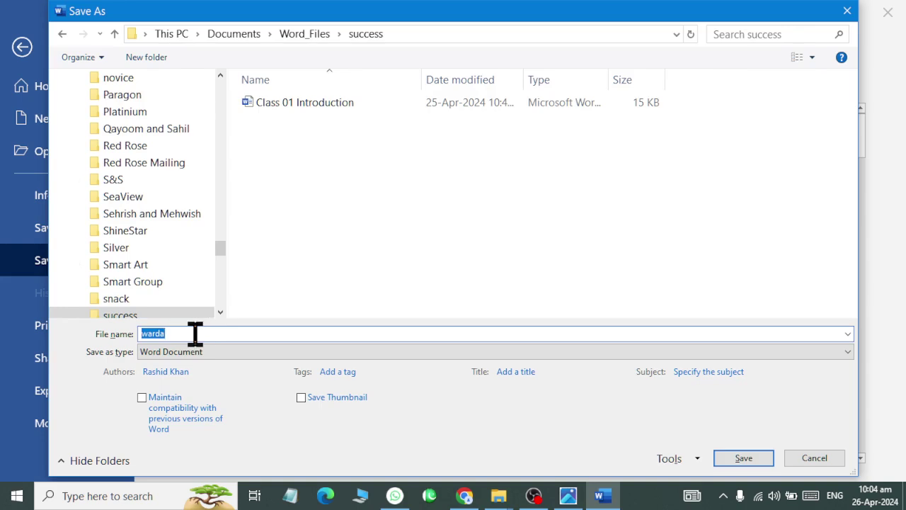
{"action": "key", "text": "BackSpace"}
{"action": "type", "text": "ass"}
{"action": "type", "text": " 02 a Bus"}
{"action": "type", "text": "iness"}
{"action": "key", "text": "BackSpace"}
{"action": "key", "text": "BackSpace"}
{"action": "key", "text": "BackSpace"}
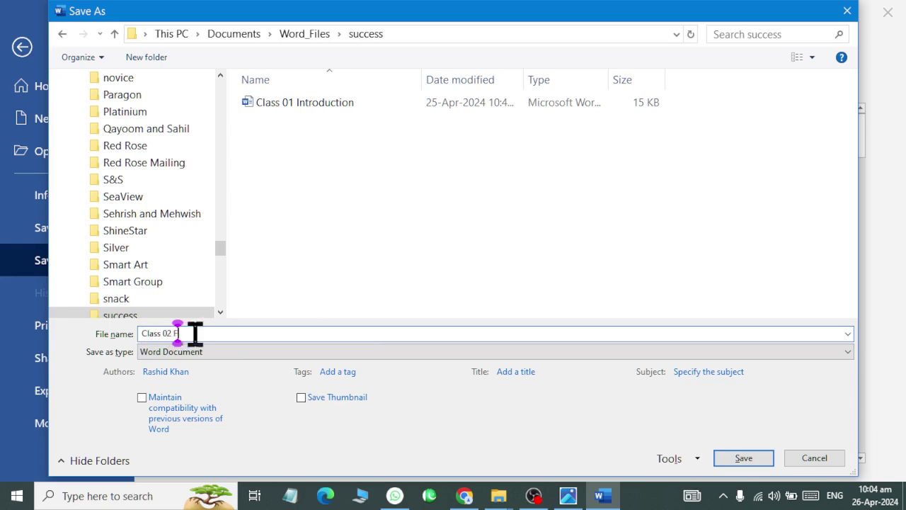
{"action": "type", "text": "irst Busin"}
{"action": "type", "text": "ess Letter"}
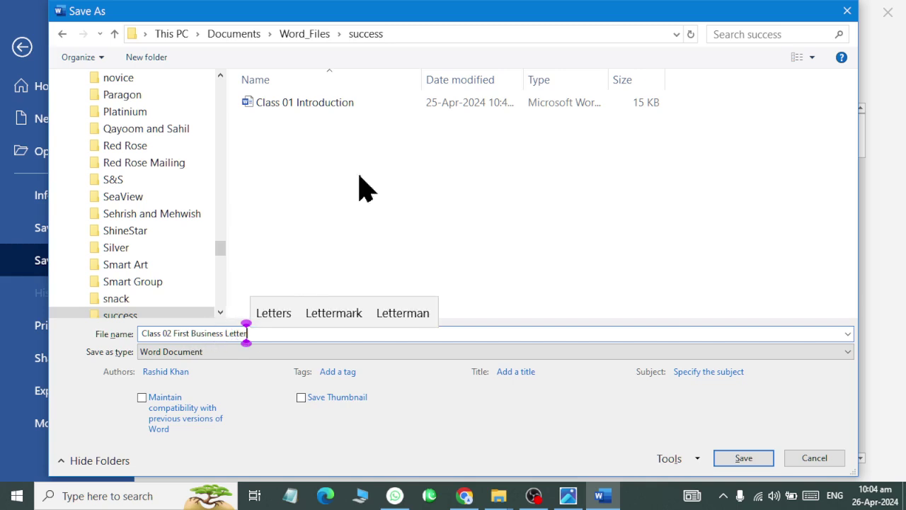
- Switch the file list to Extra large icons and save the document
{"action": "left_click", "coordinate": [812, 58]}
{"action": "left_click", "coordinate": [821, 14]}
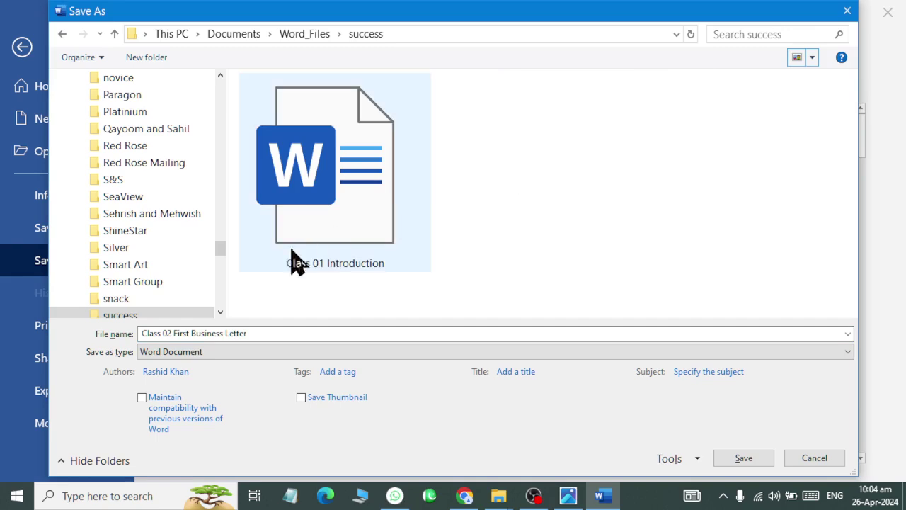
{"action": "mouse_move", "coordinate": [340, 220]}
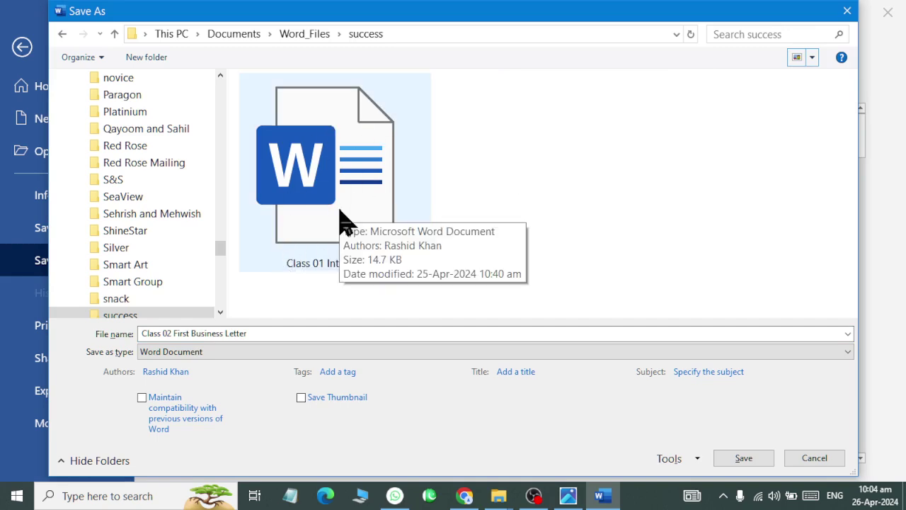
{"action": "left_click", "coordinate": [283, 333]}
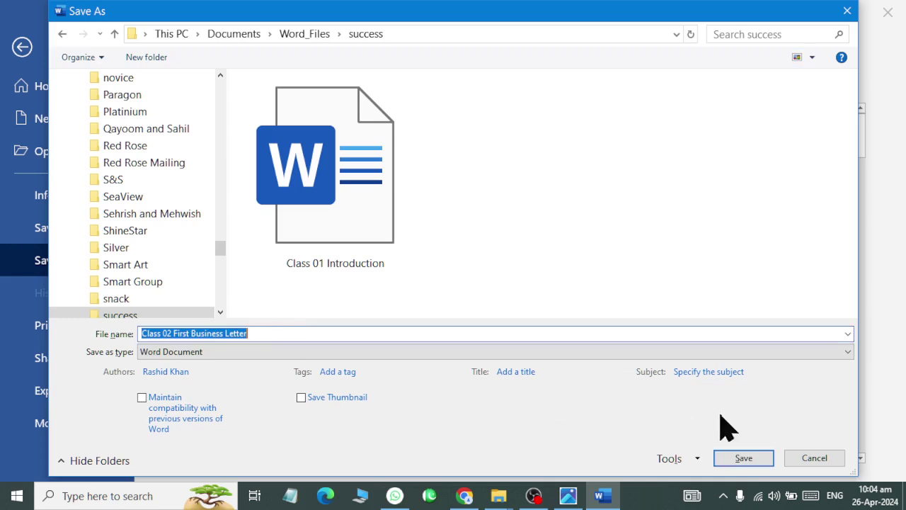
{"action": "left_click", "coordinate": [741, 460]}
- Upgrade the letter to the newest file format and return to full-screen view with the ribbon hidden
{"action": "left_click", "coordinate": [499, 298]}
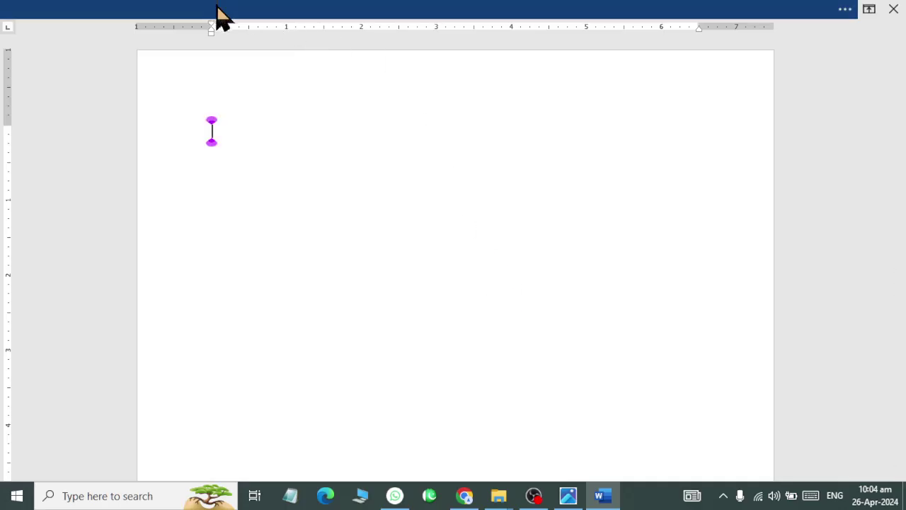
{"action": "left_click", "coordinate": [216, 5]}
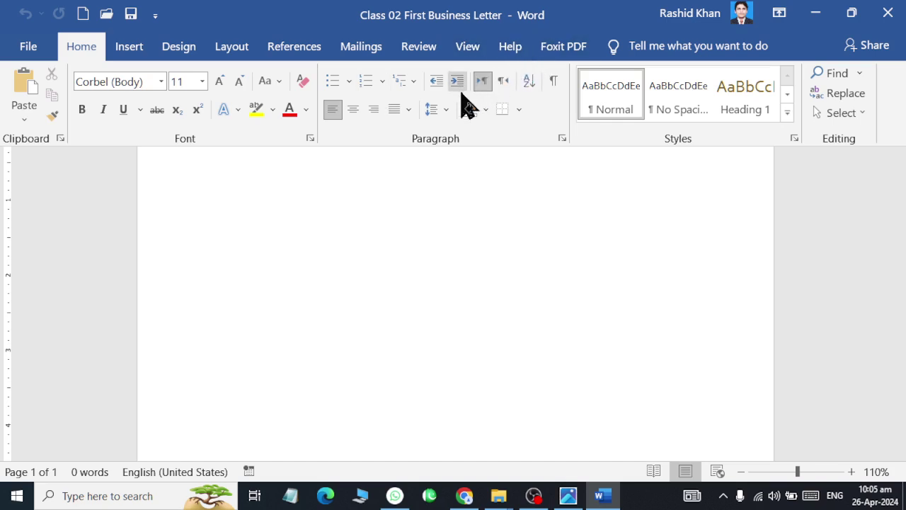
{"action": "key", "text": "ctrl+shift+F1"}
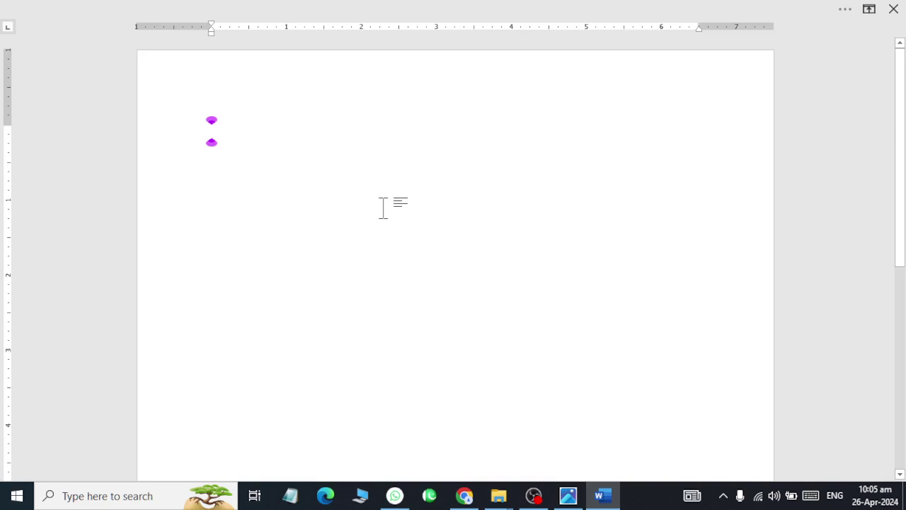
{"action": "left_click", "coordinate": [535, 496]}
{"action": "left_click", "coordinate": [536, 496]}
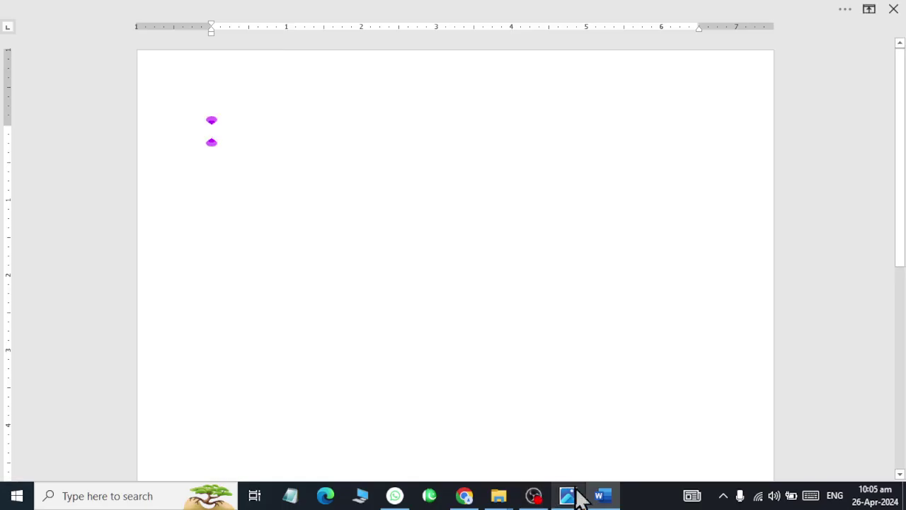
- Open business-letter.png in Photos as a reference, then switch back to the Word document
{"action": "left_click", "coordinate": [569, 495]}
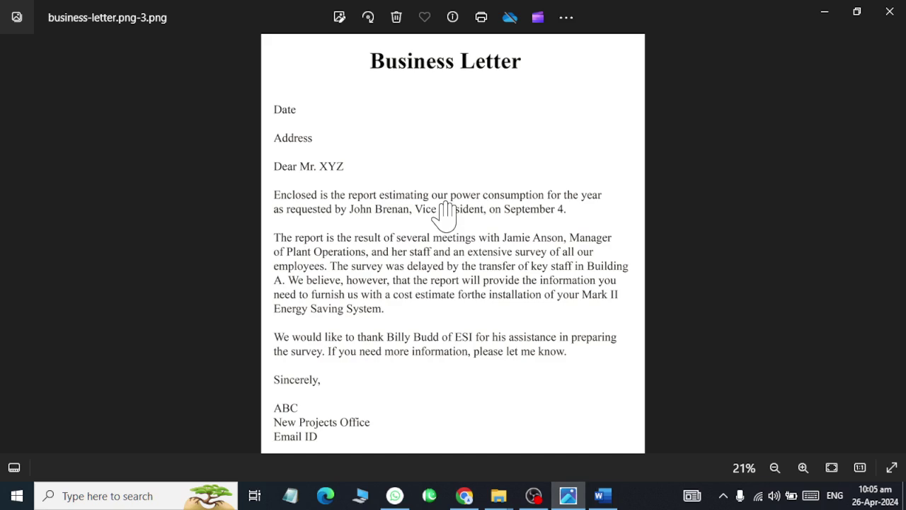
{"action": "key", "text": "alt+Tab"}
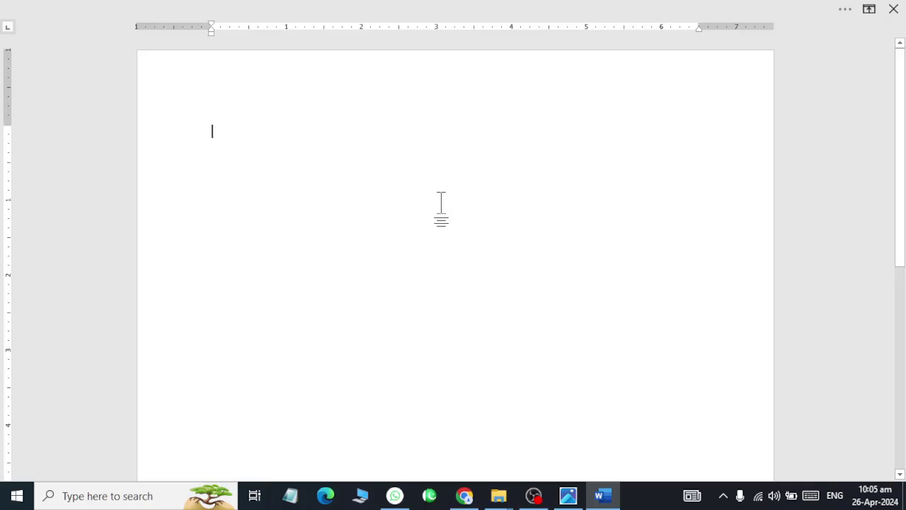
{"action": "key", "text": "alt+Tab"}
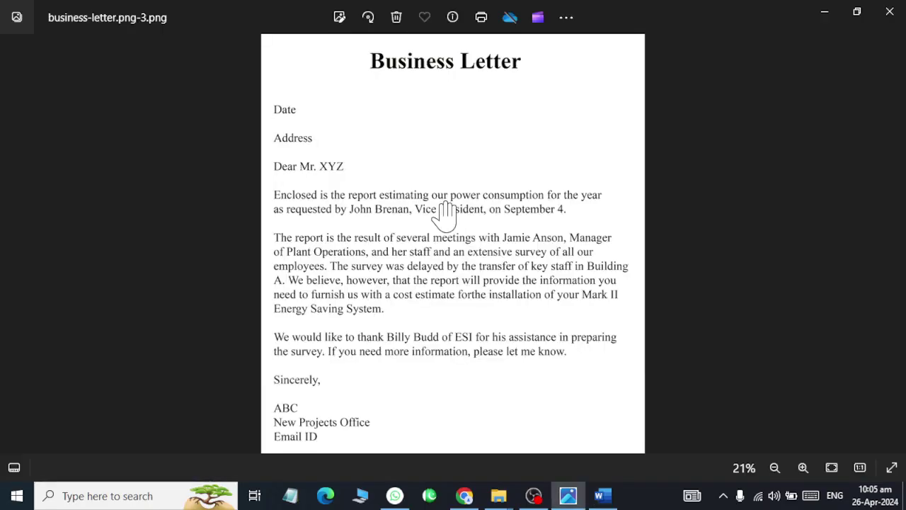
{"action": "key", "text": "alt+Tab"}
{"action": "key", "text": "alt+Tab"}
{"action": "key", "text": "alt+Tab"}
{"action": "key", "text": "alt+Tab"}
{"action": "key", "text": "alt+Tab"}
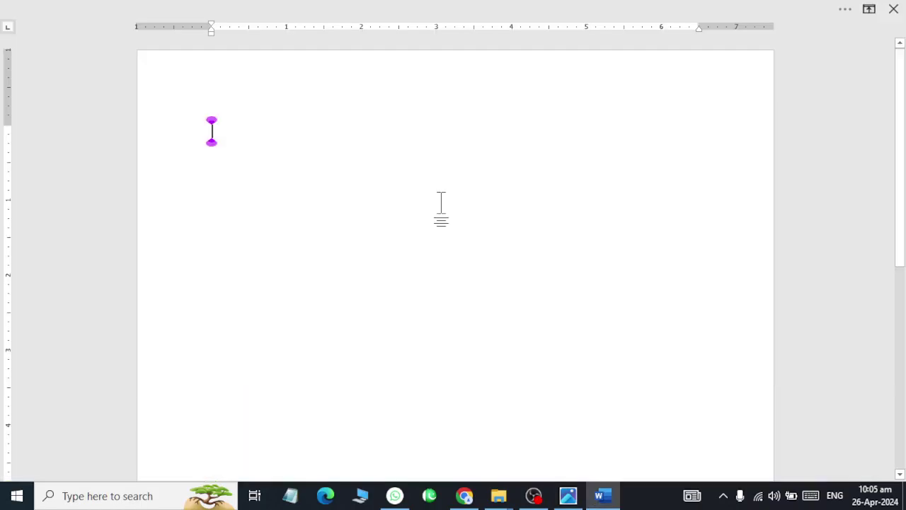
{"action": "key", "text": "alt+Tab"}
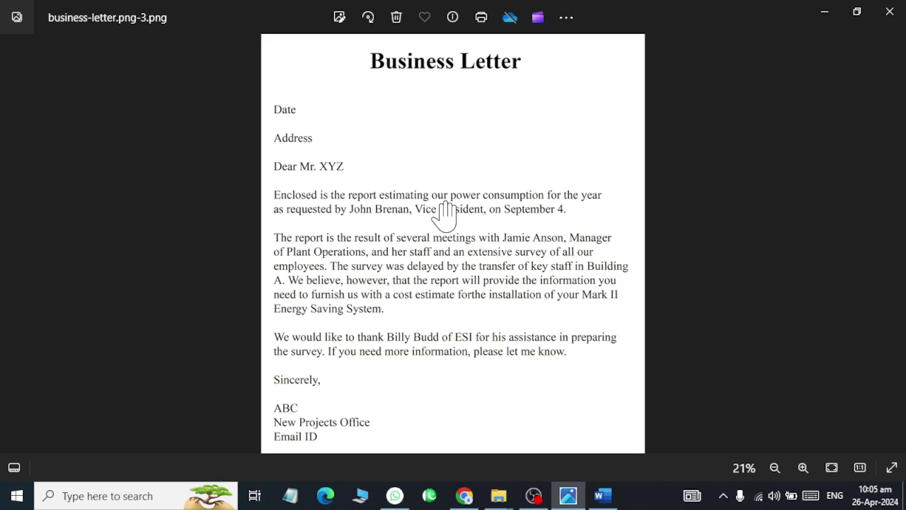
{"action": "key", "text": "alt+Tab"}
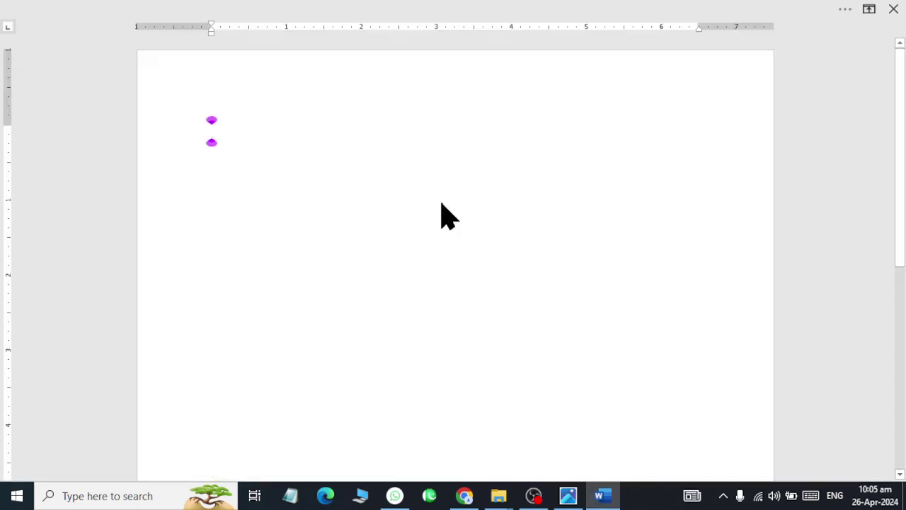
- Type 'Business Letter', 'Date', 'Adrress' and a 'Dear Mr' salutation line, checking the sample letter
{"action": "type", "text": "Bus"}
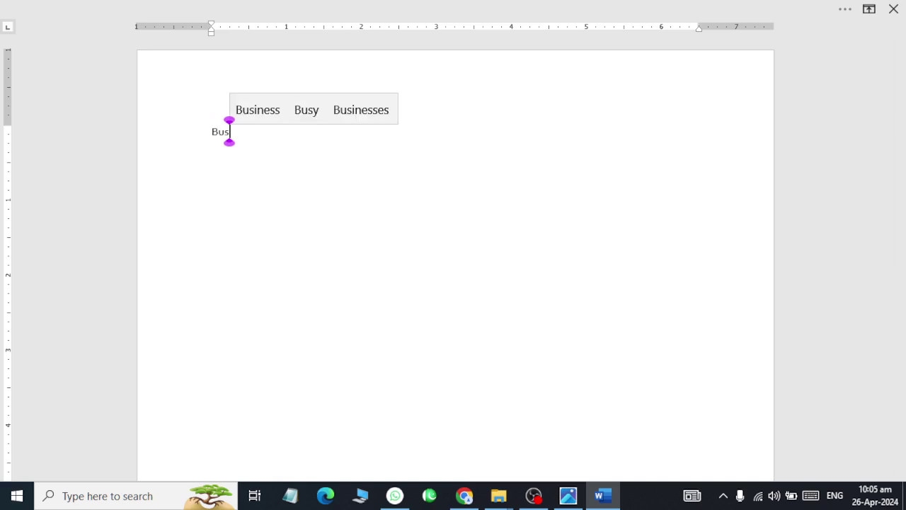
{"action": "type", "text": "iness Let"}
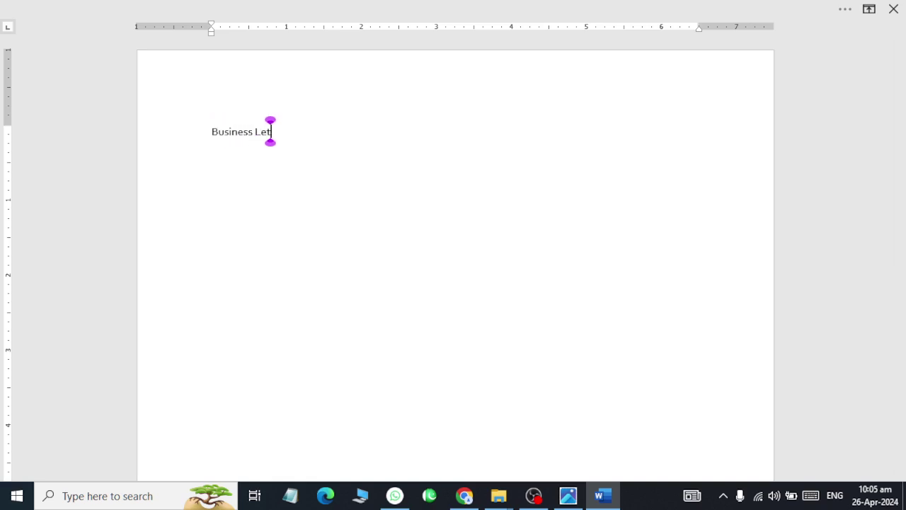
{"action": "type", "text": "ter"}
{"action": "key", "text": "Return"}
{"action": "key", "text": "alt+Tab"}
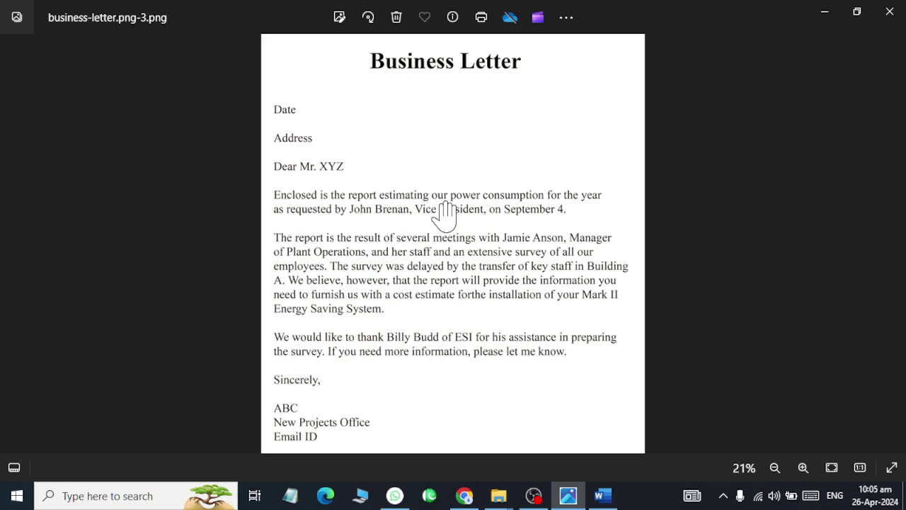
{"action": "key", "text": "alt+Tab"}
{"action": "type", "text": "Date"}
{"action": "key", "text": "alt+Tab"}
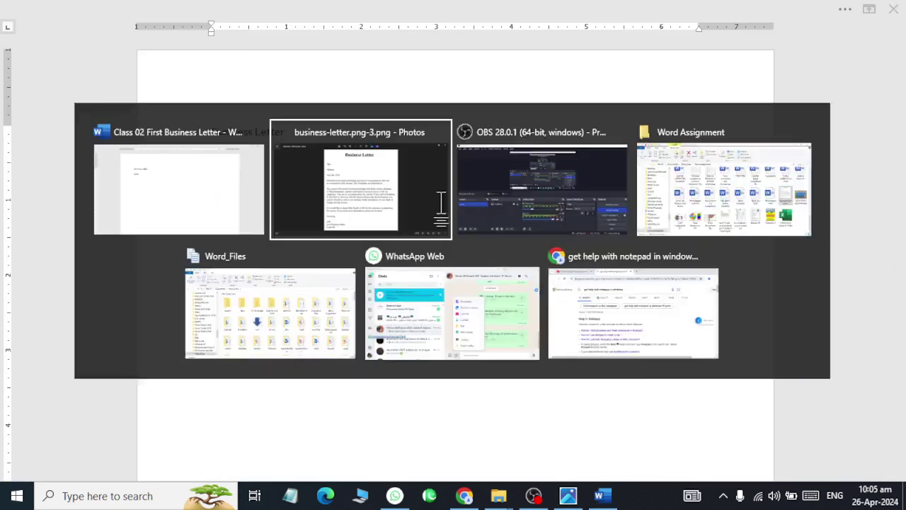
{"action": "key", "text": "alt+Tab"}
{"action": "key", "text": "Return"}
{"action": "type", "text": "Adre"}
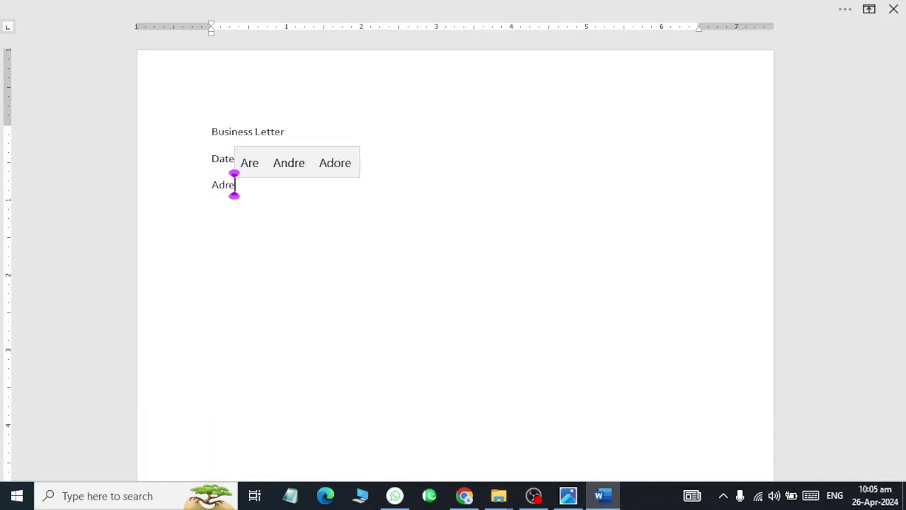
{"action": "type", "text": "ress"}
{"action": "key", "text": "Return"}
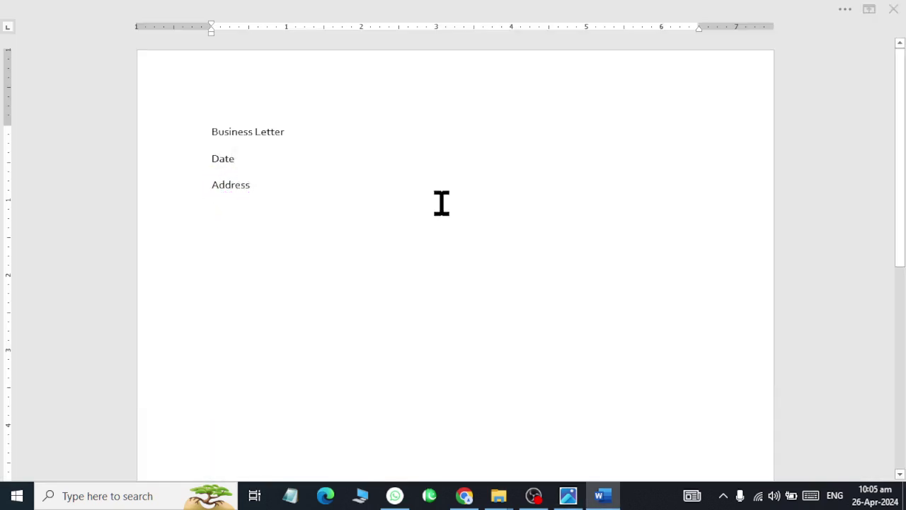
{"action": "key", "text": "alt+Tab"}
{"action": "key", "text": "alt+Tab"}
{"action": "type", "text": "Dear Mr"}
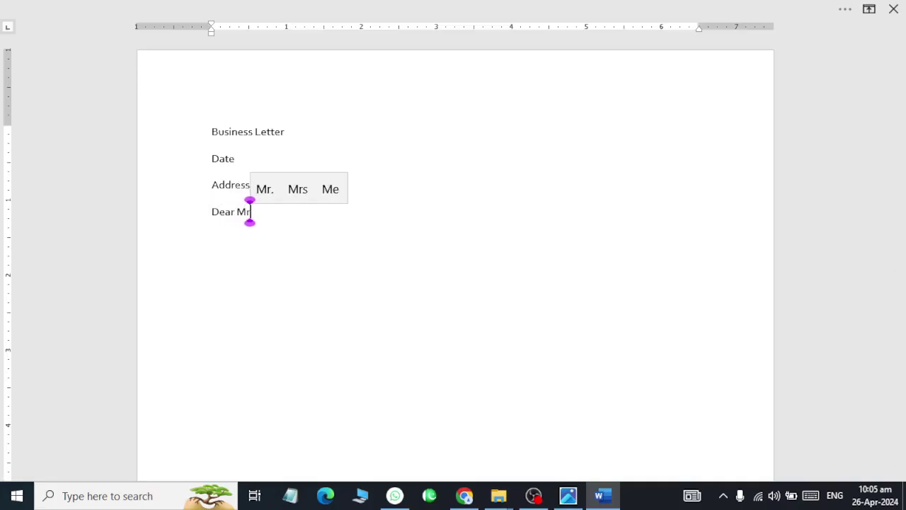
{"action": "type", "text": ","}
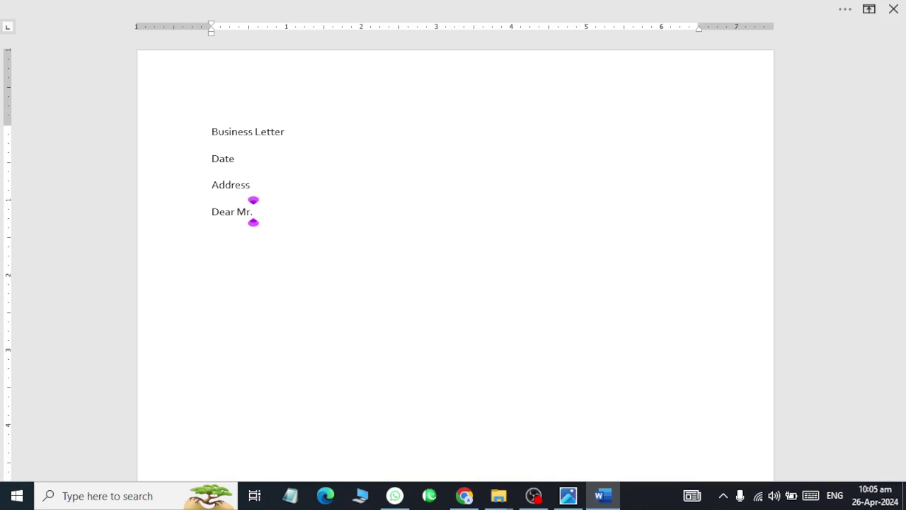
{"action": "type", "text": "Anderson"}
{"action": "key", "text": "Return"}
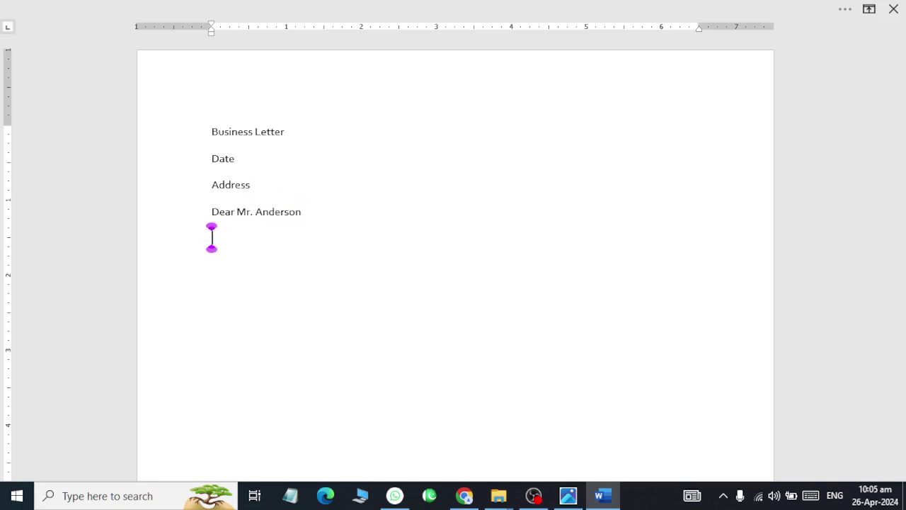
{"action": "key", "text": "alt+Tab"}
- Type 'Enclosed is the report estimating our power consumption for the year'
{"action": "key", "text": "alt+Tab"}
{"action": "type", "text": "Enclosed"}
{"action": "key", "text": "alt+Tab"}
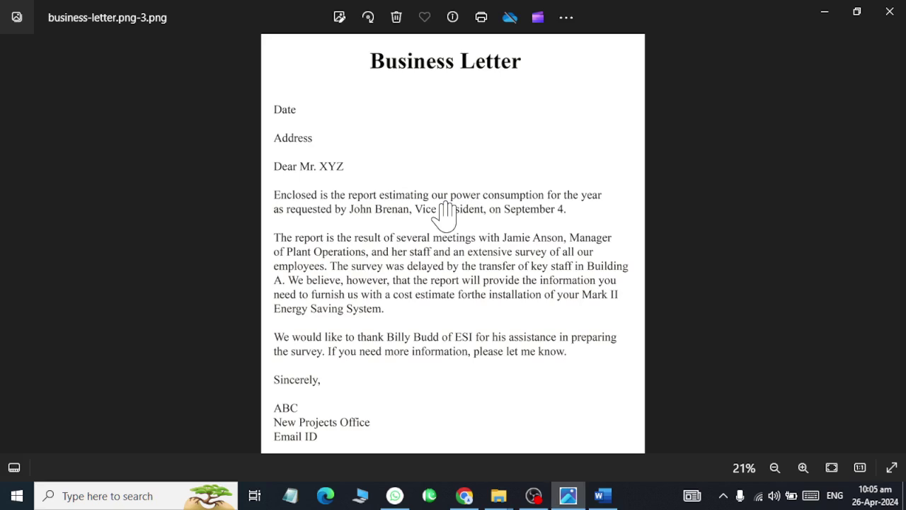
{"action": "key", "text": "alt+Tab"}
{"action": "type", "text": "is the"}
{"action": "key", "text": "alt+Tab"}
{"action": "key", "text": "alt+Tab"}
{"action": "type", "text": "rep"}
{"action": "key", "text": "BackSpace"}
{"action": "key", "text": "BackSpace"}
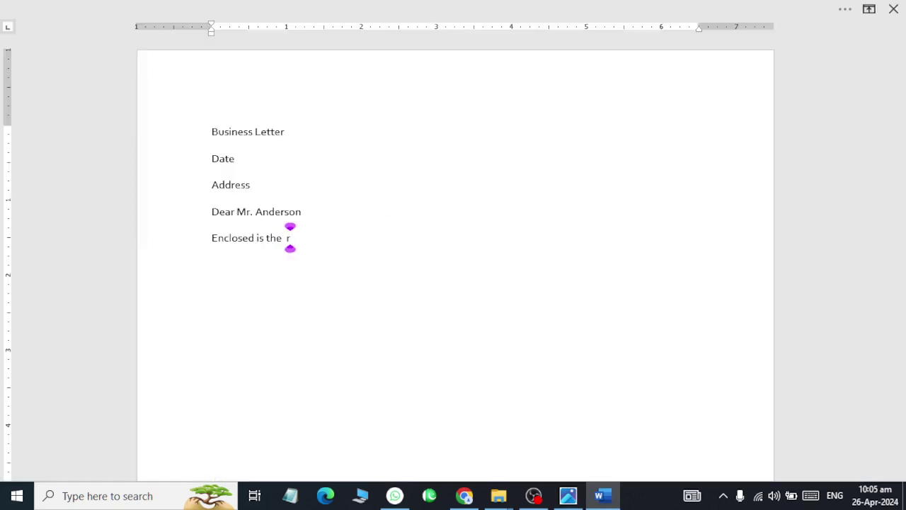
{"action": "type", "text": "eport"}
{"action": "key", "text": "alt+Tab"}
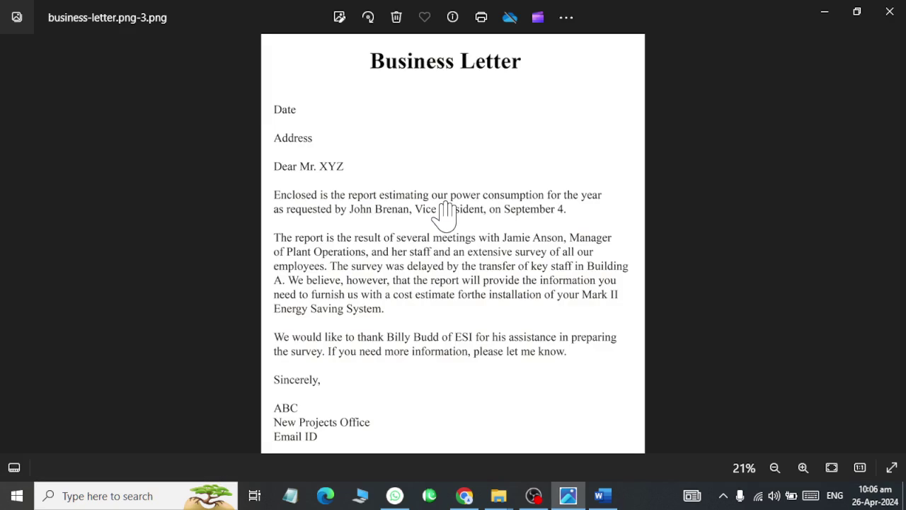
{"action": "key", "text": "alt+Tab"}
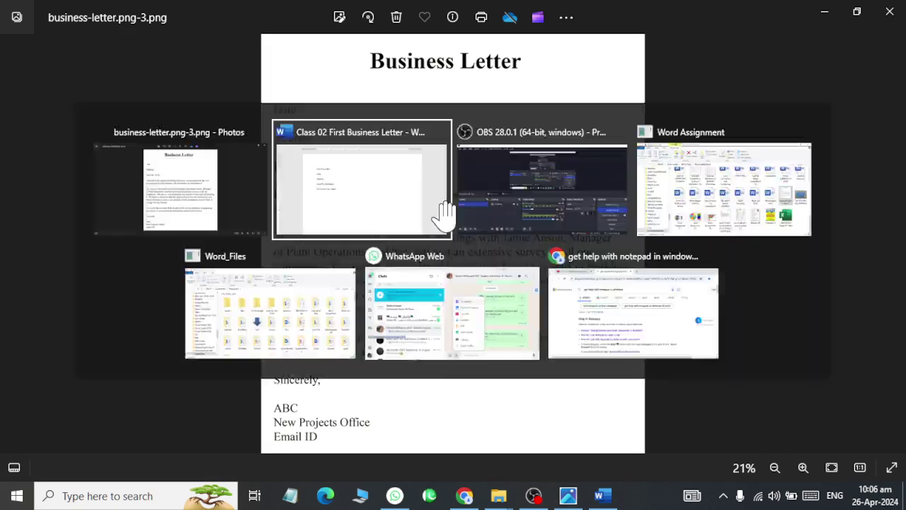
{"action": "type", "text": "estamati"}
{"action": "left_click", "coordinate": [445, 213]}
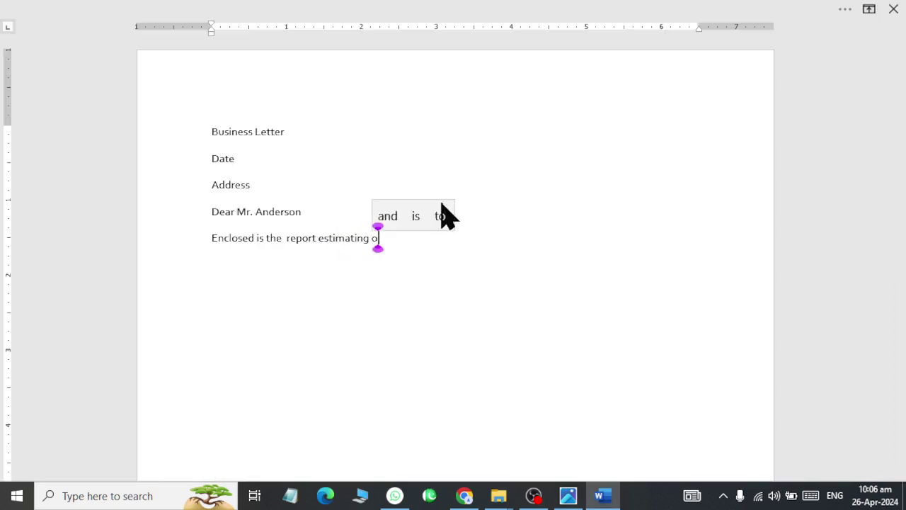
{"action": "type", "text": "our power consu"}
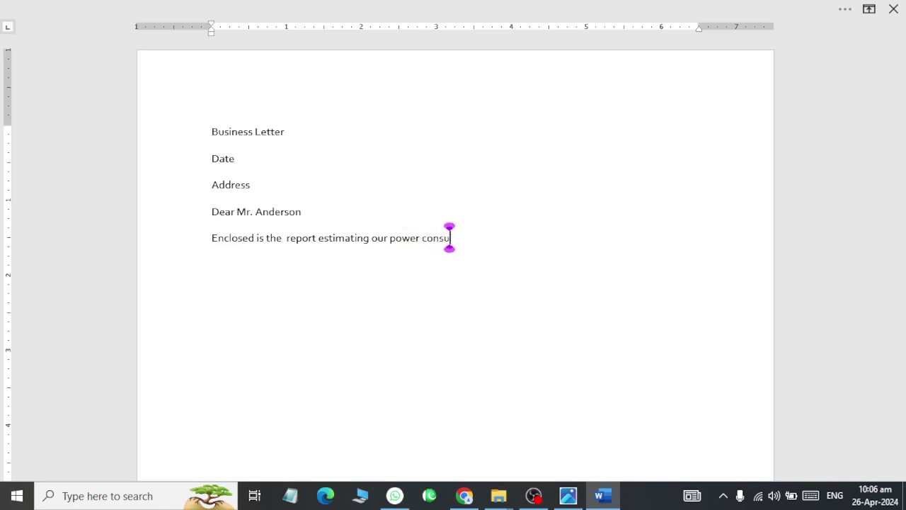
{"action": "type", "text": "mtion"}
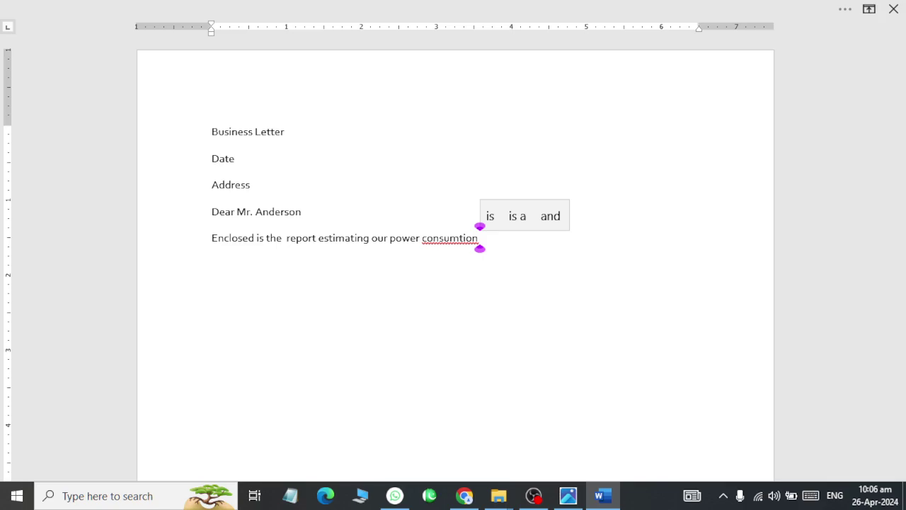
{"action": "key", "text": "alt+Tab"}
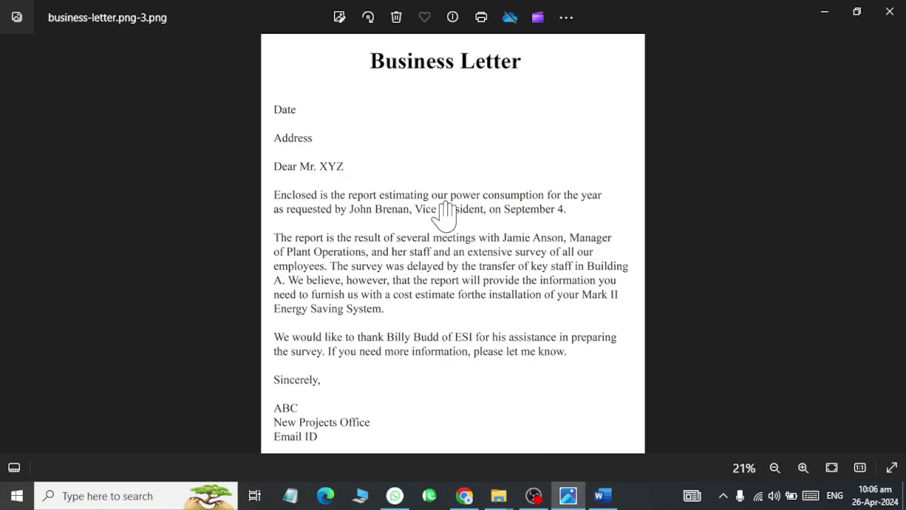
{"action": "key", "text": "alt+Tab"}
{"action": "type", "text": "for the year"}
{"action": "key", "text": "Return"}
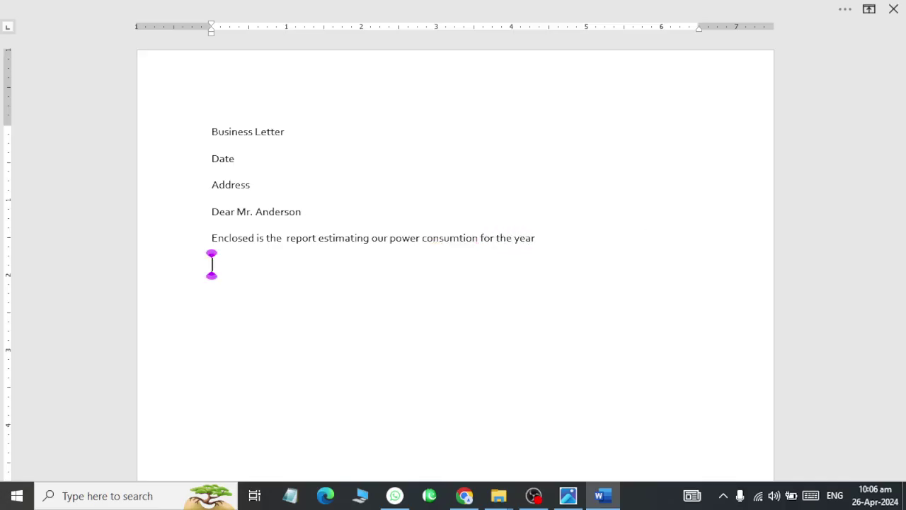
{"action": "key", "text": "BackSpace"}
{"action": "key", "text": "BackSpace"}
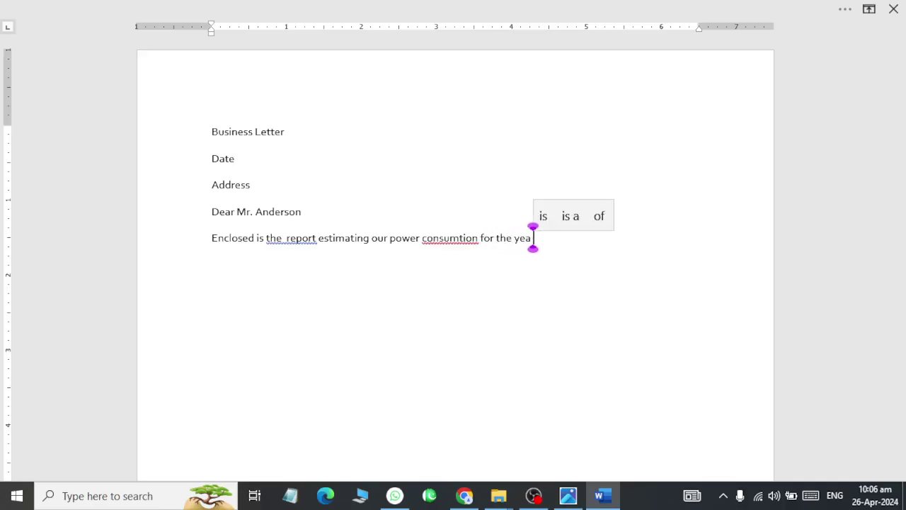
{"action": "type", "text": "r"}
- Finish the sentence 'as requested by' the vice president's name, 'on September 04.'
{"action": "key", "text": "alt+Tab"}
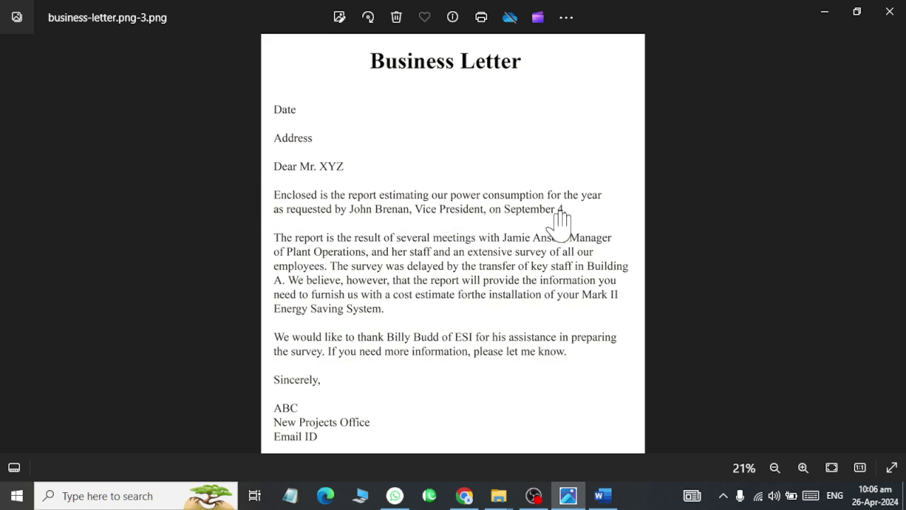
{"action": "key", "text": "alt+Tab"}
{"action": "key", "text": "alt+Tab"}
{"action": "key", "text": "alt+Tab"}
{"action": "type", "text": "as reque"}
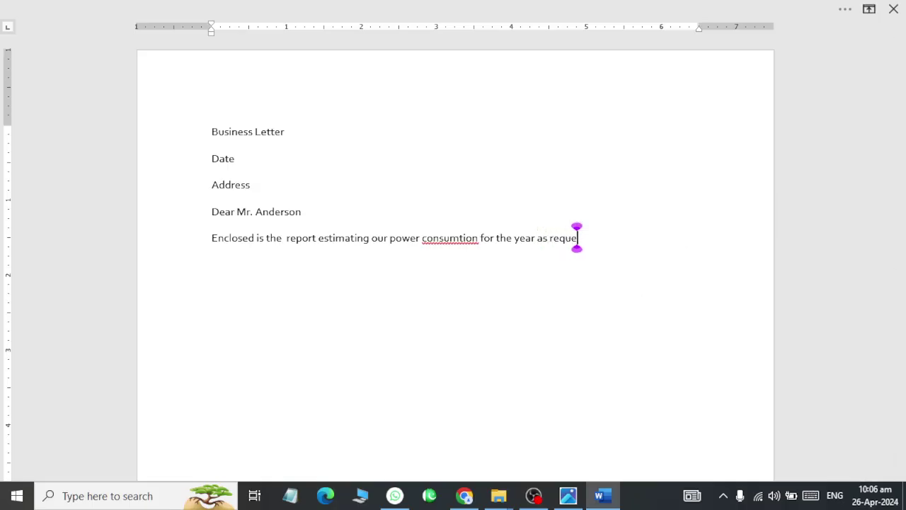
{"action": "type", "text": "sted"}
{"action": "key", "text": "alt+Tab"}
{"action": "key", "text": "alt+Tab"}
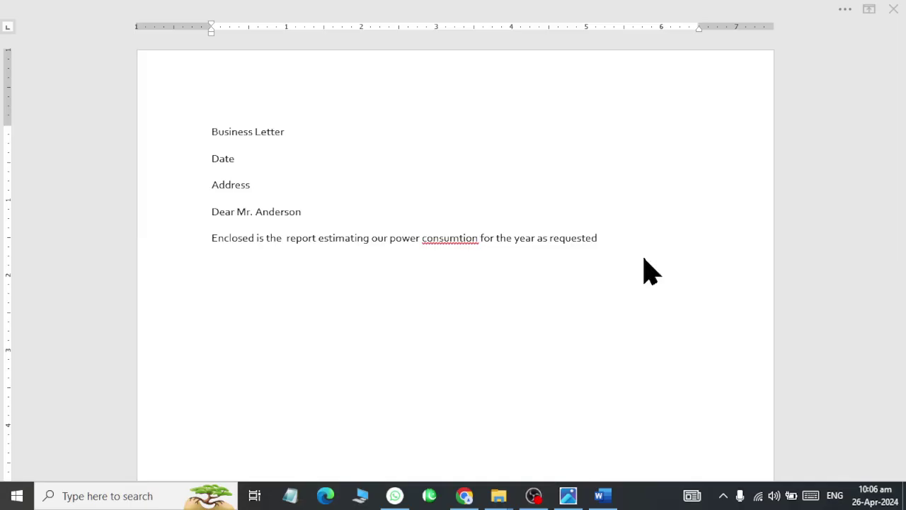
{"action": "type", "text": "by"}
{"action": "key", "text": "alt+Tab"}
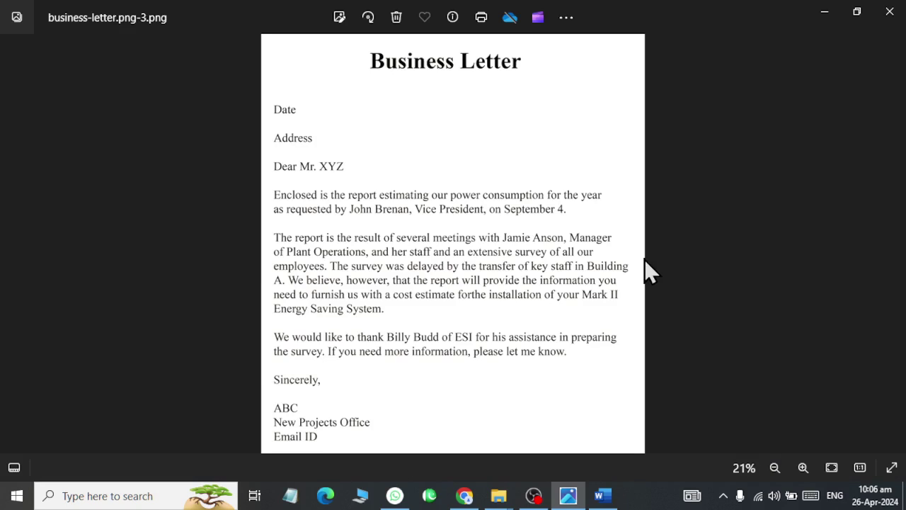
{"action": "key", "text": "alt+Tab"}
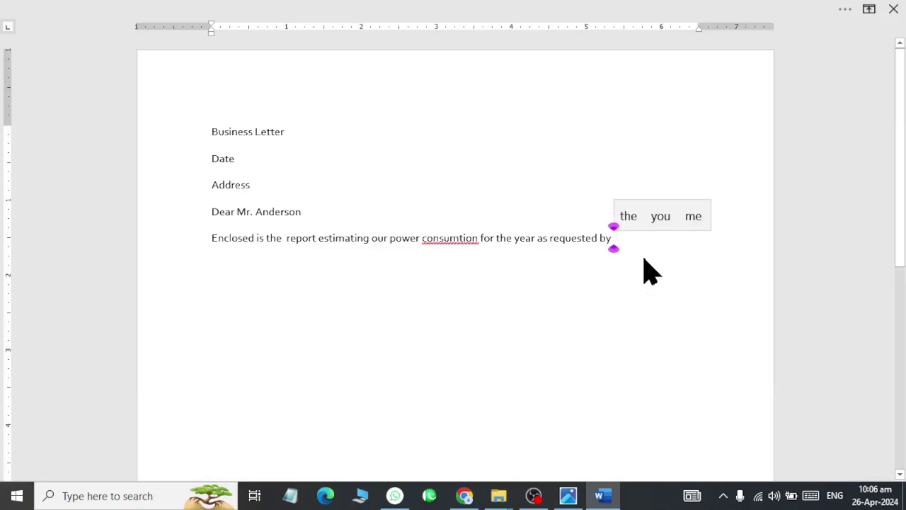
{"action": "type", "text": "John Brena"}
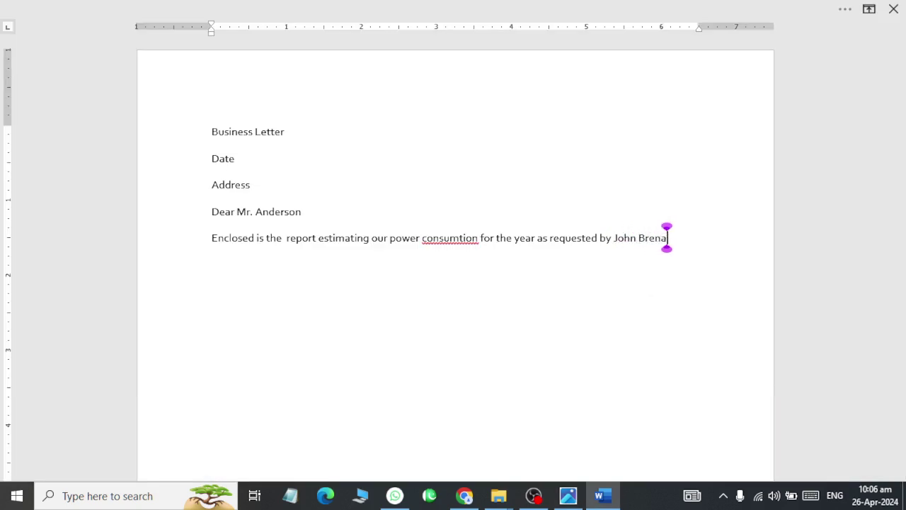
{"action": "type", "text": "n"}
{"action": "key", "text": "alt+Tab"}
{"action": "key", "text": "alt+Tab"}
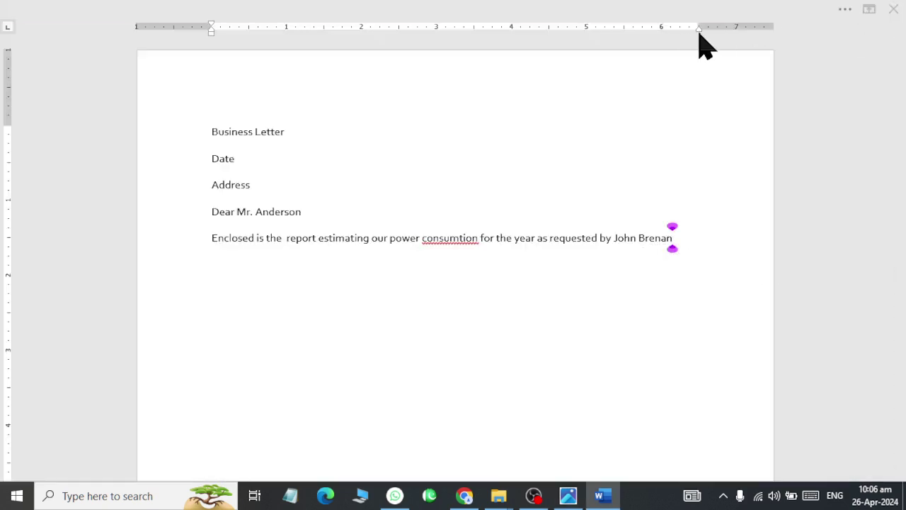
{"action": "key", "text": "alt+Tab"}
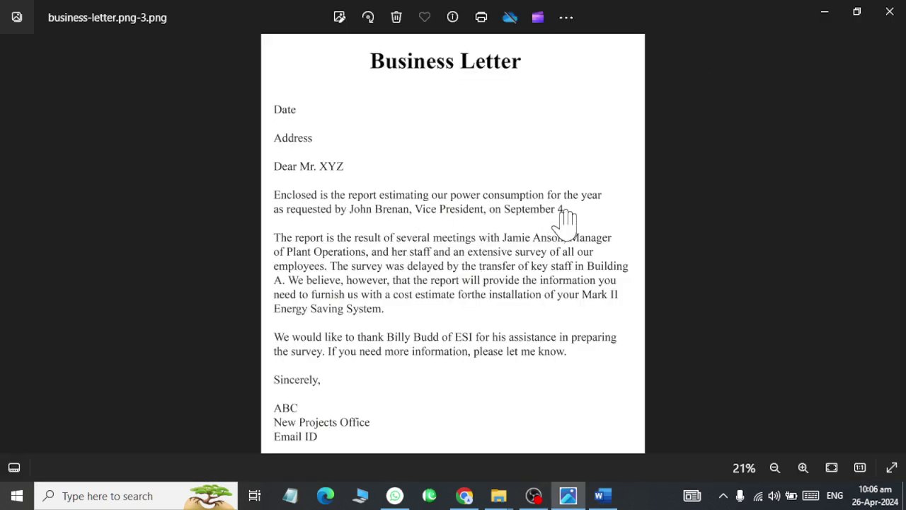
{"action": "key", "text": "alt+Tab"}
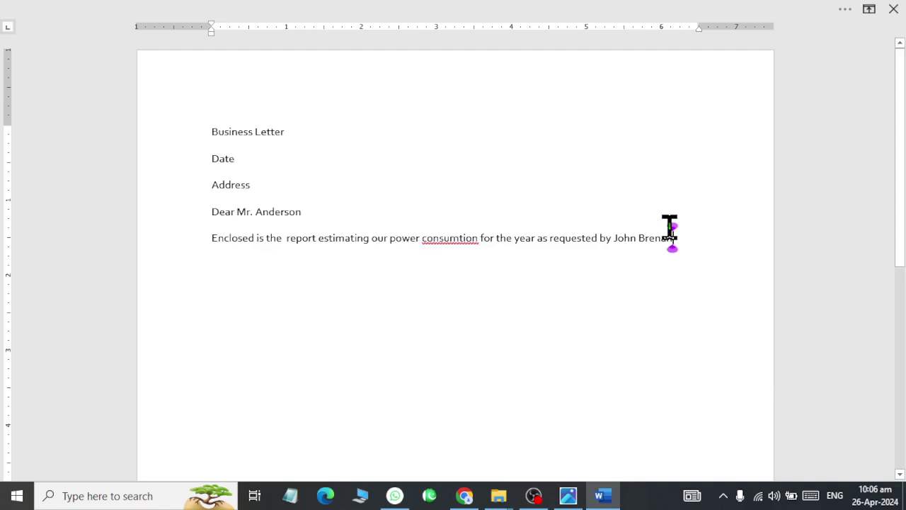
{"action": "type", "text": ", vice"}
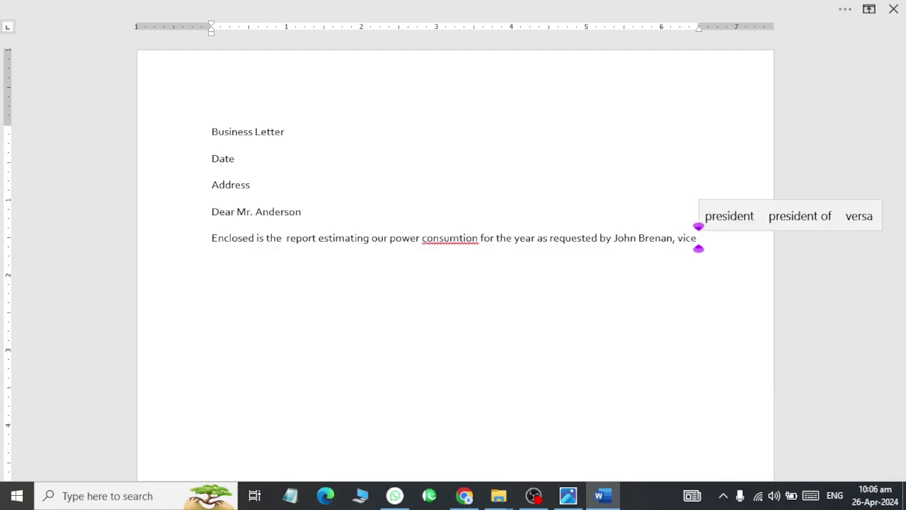
{"action": "type", "text": " present"}
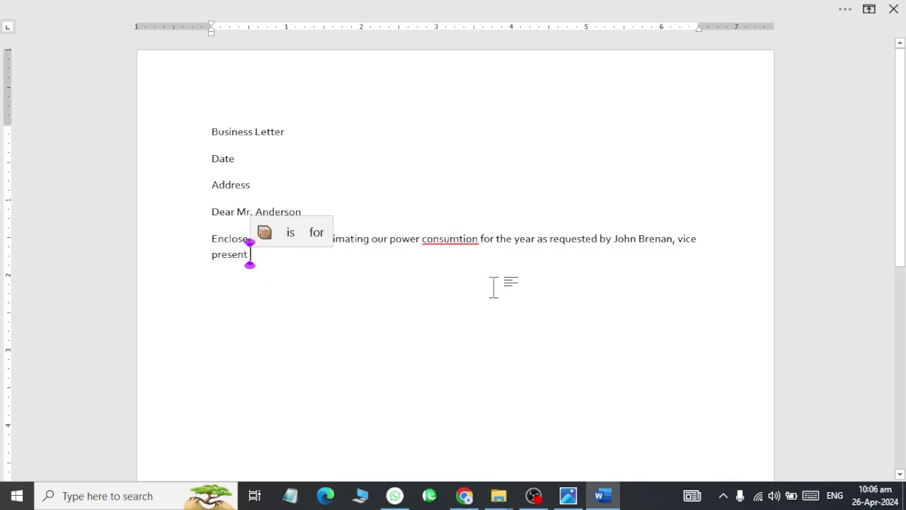
{"action": "key", "text": "alt+Tab"}
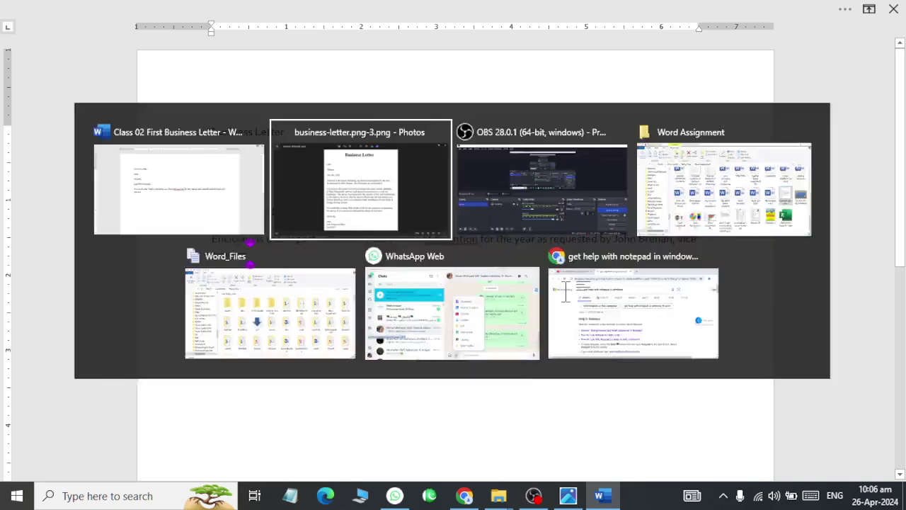
{"action": "key", "text": "alt+Tab"}
{"action": "type", "text": ", "}
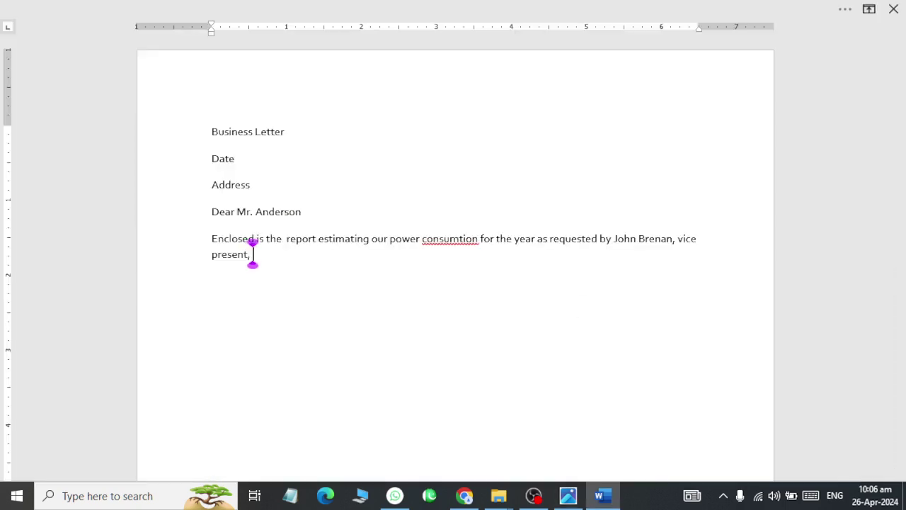
{"action": "type", "text": "on september "}
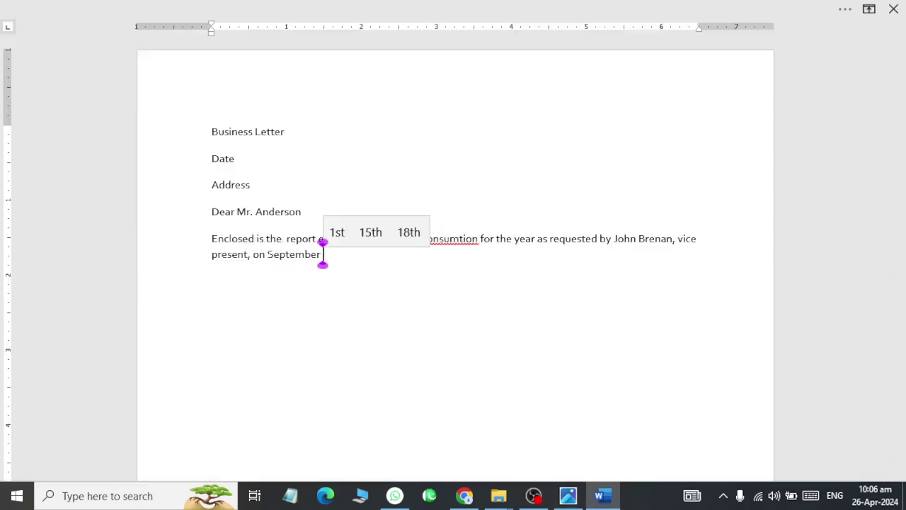
{"action": "type", "text": "04."}
{"action": "key", "text": "alt+Tab"}
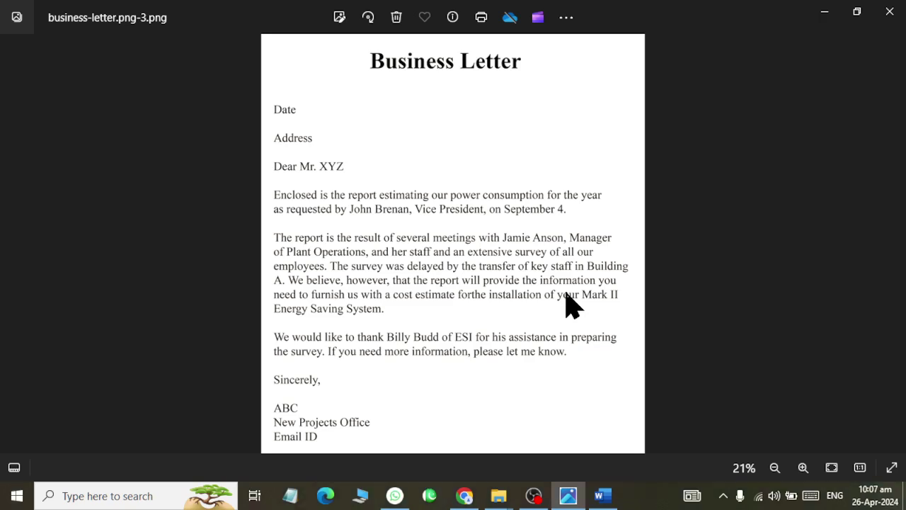
{"action": "key", "text": "alt+Tab"}
{"action": "key", "text": "alt+Tab"}
{"action": "key", "text": "alt+Tab"}
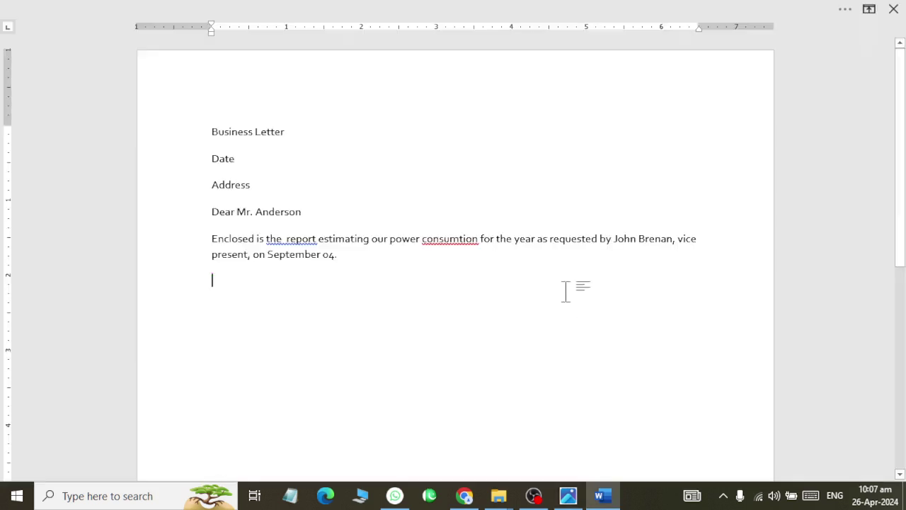
- Begin the second paragraph with 'The report is the result of several meetings'
{"action": "type", "text": "The report is "}
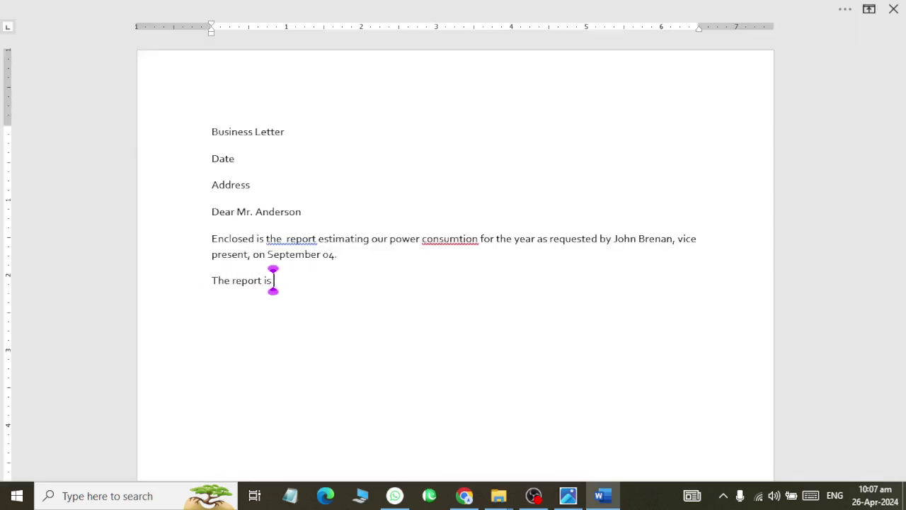
{"action": "type", "text": "the result "}
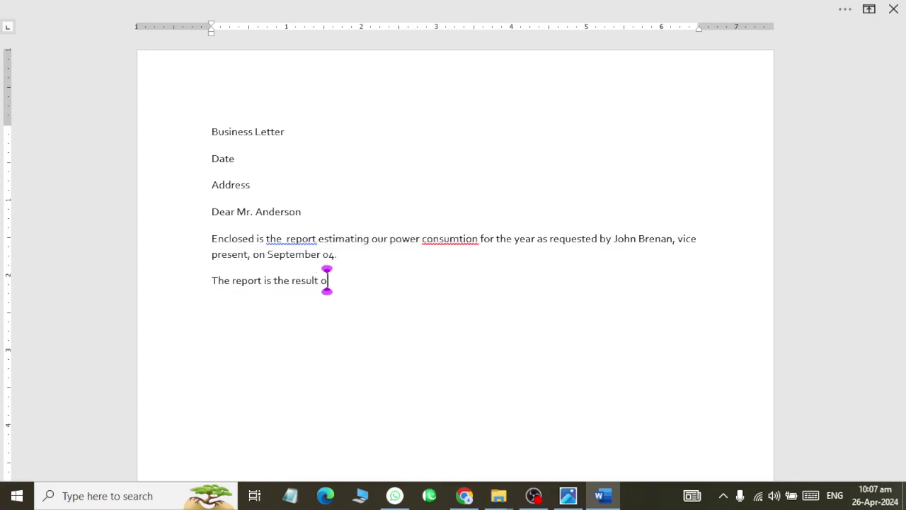
{"action": "type", "text": "of sev"}
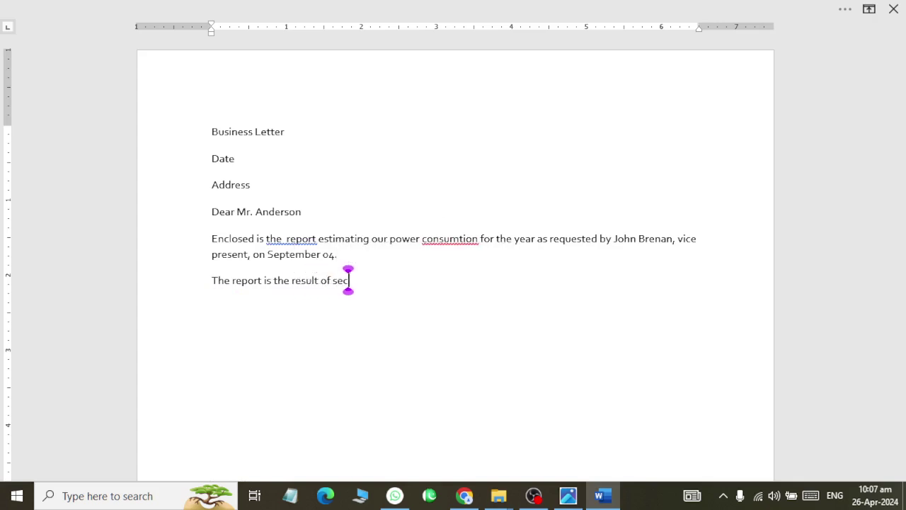
{"action": "type", "text": "eral meeti"}
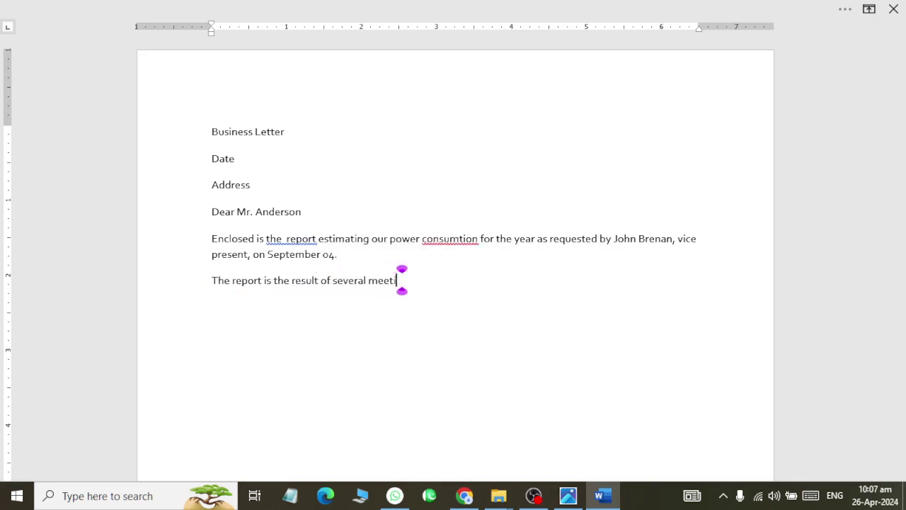
{"action": "type", "text": "ngs"}
{"action": "key", "text": "alt+Tab"}
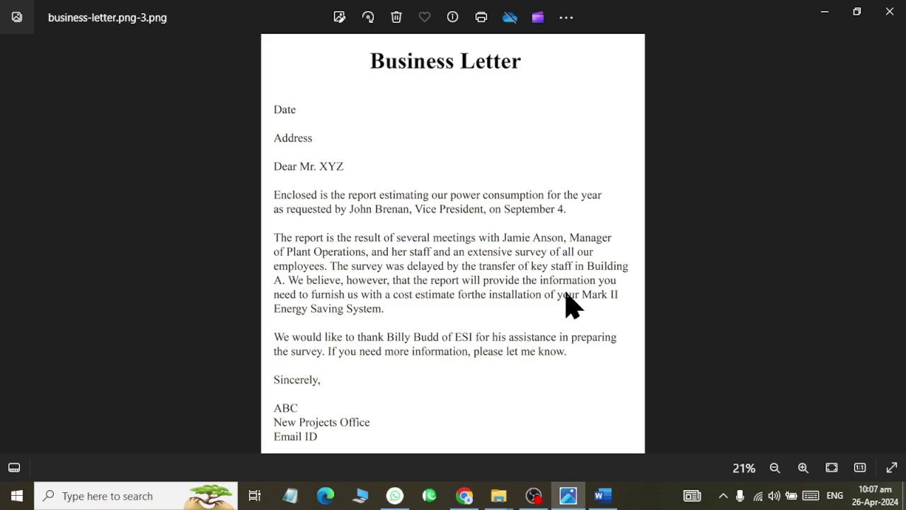
{"action": "key", "text": "alt+Tab"}
{"action": "key", "text": "alt+Tab"}
{"action": "key", "text": "alt+Tab"}
- Add 'with' followed by the manager's full name, leaving the spelling suggestion unchanged
{"action": "type", "text": "with ha"}
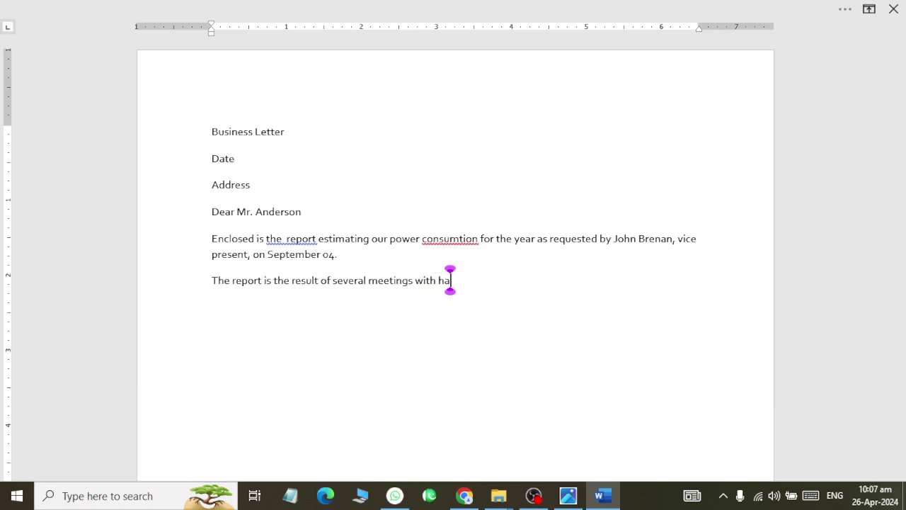
{"action": "key", "text": "BackSpace"}
{"action": "key", "text": "BackSpace"}
{"action": "type", "text": "jam"}
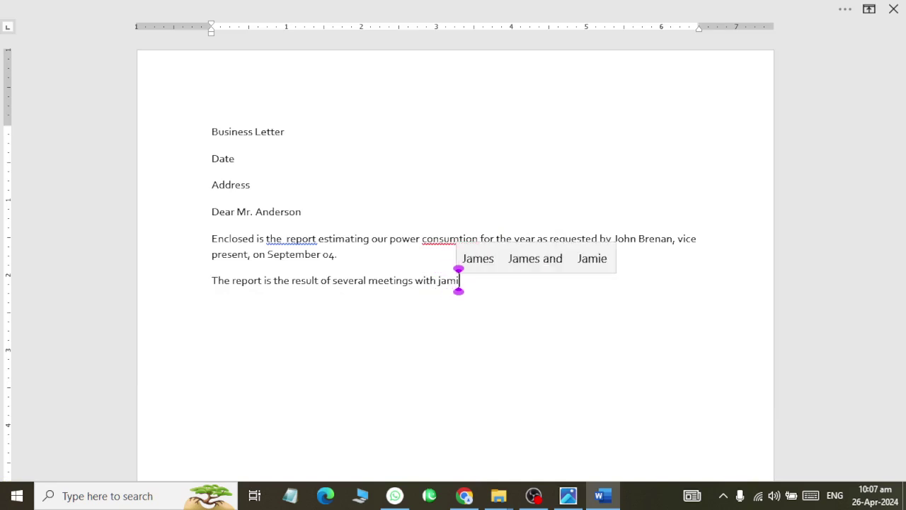
{"action": "left_click", "coordinate": [592, 258]}
{"action": "type", "text": "anson"}
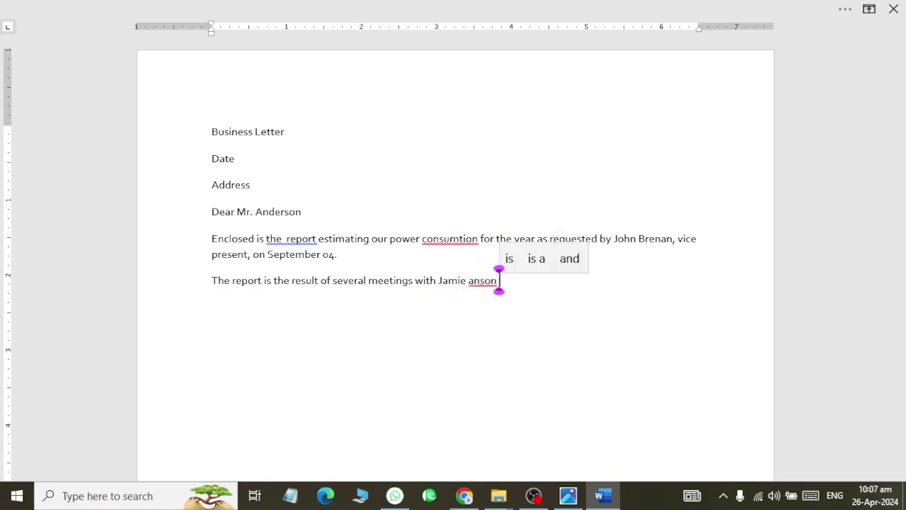
{"action": "key", "text": "alt+Tab"}
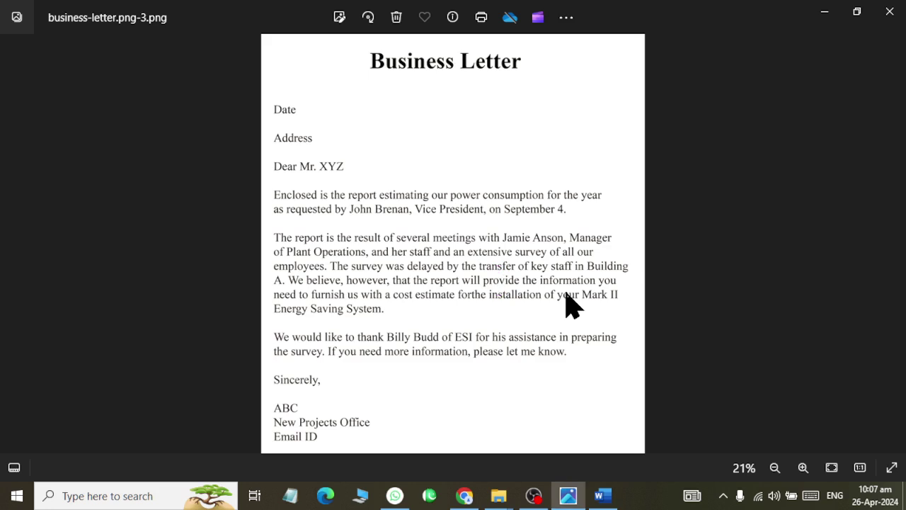
{"action": "key", "text": "alt+Tab"}
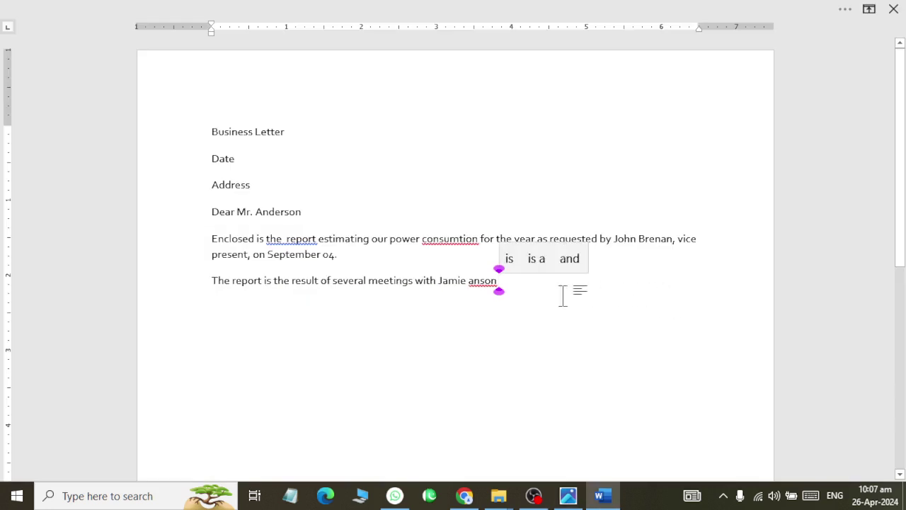
{"action": "right_click", "coordinate": [482, 281]}
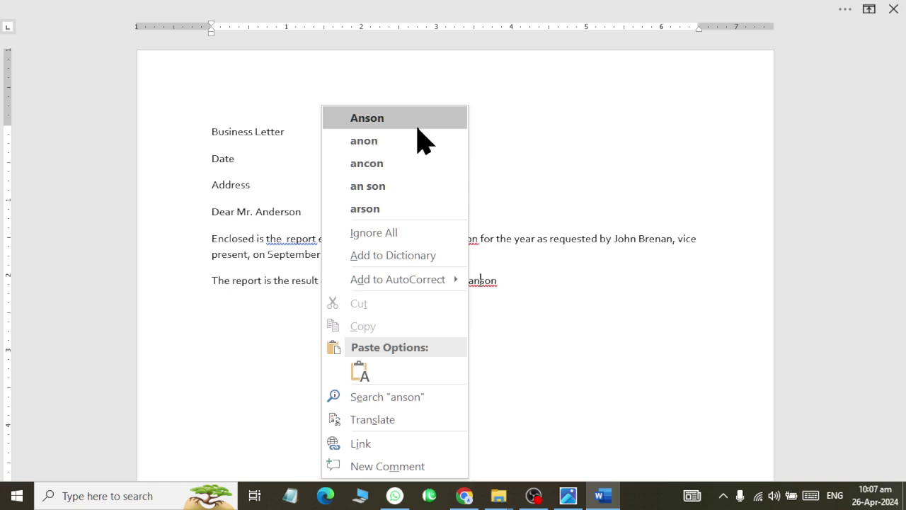
{"action": "left_click", "coordinate": [496, 292]}
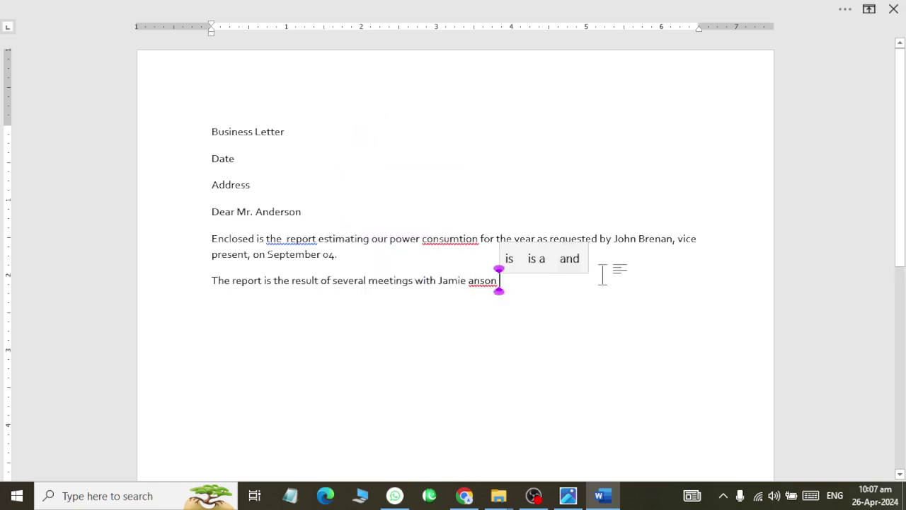
{"action": "key", "text": "alt+Tab"}
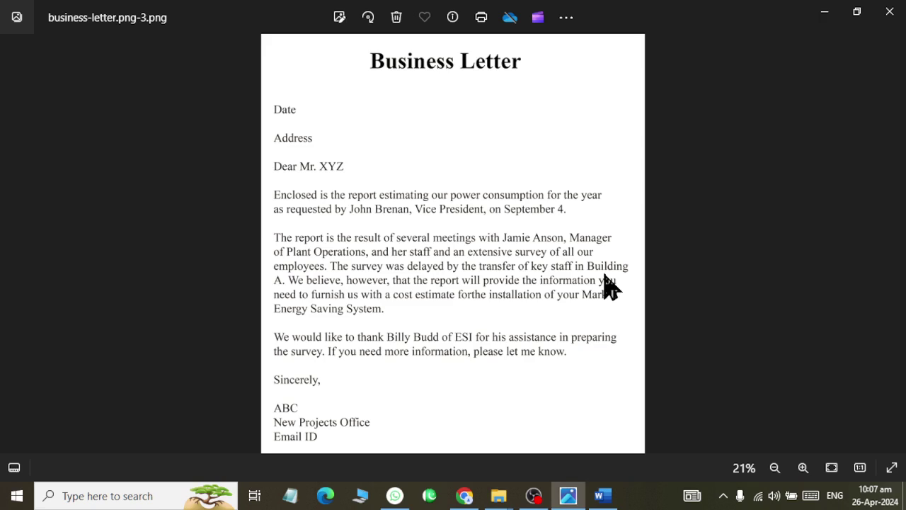
{"action": "key", "text": "alt+Tab"}
- Continue the sentence with ', manager of Plant Operating' and 'and her'
{"action": "type", "text": ", manage"}
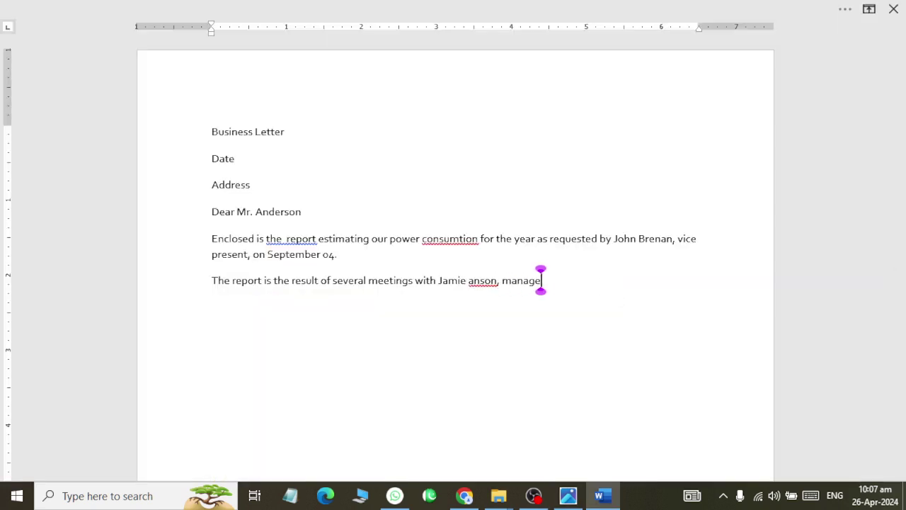
{"action": "type", "text": "r of Pla"}
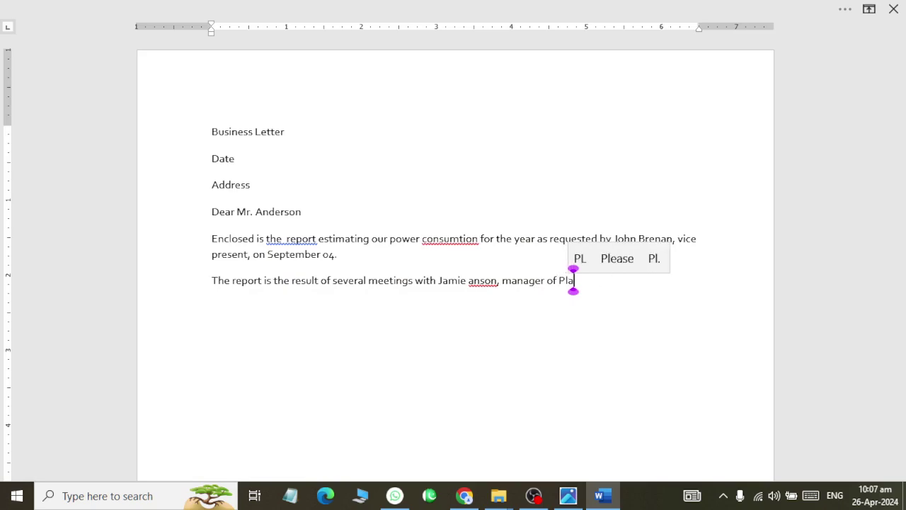
{"action": "type", "text": "nt Operating"}
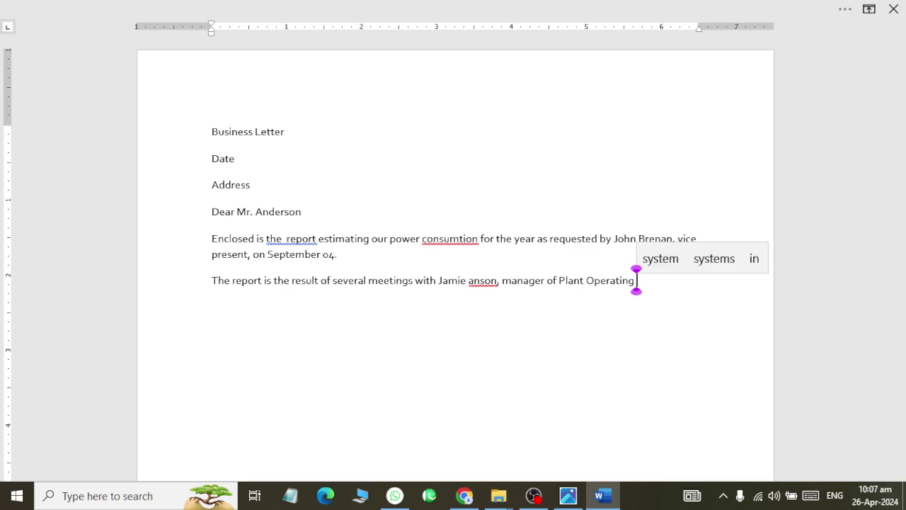
{"action": "key", "text": "alt+Tab"}
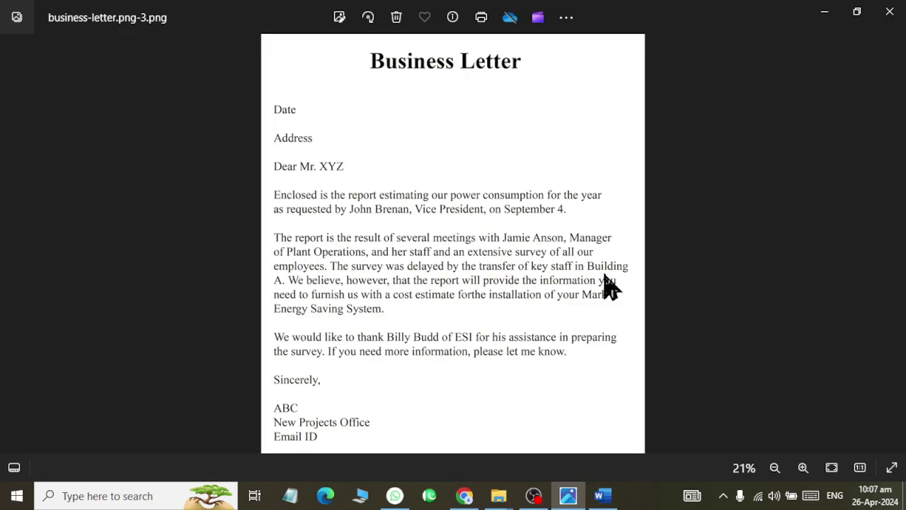
{"action": "key", "text": "alt+Tab"}
{"action": "key", "text": "alt+Tab"}
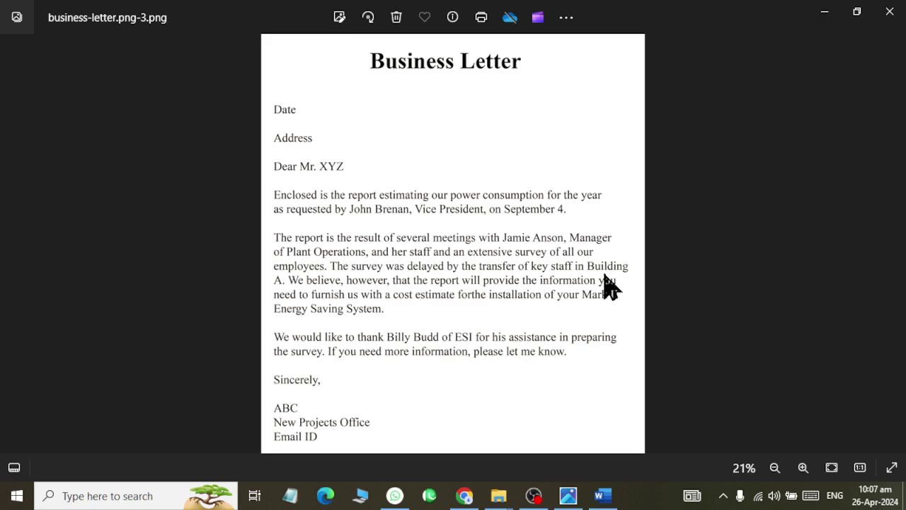
{"action": "key", "text": "alt+Tab"}
{"action": "type", "text": "and"}
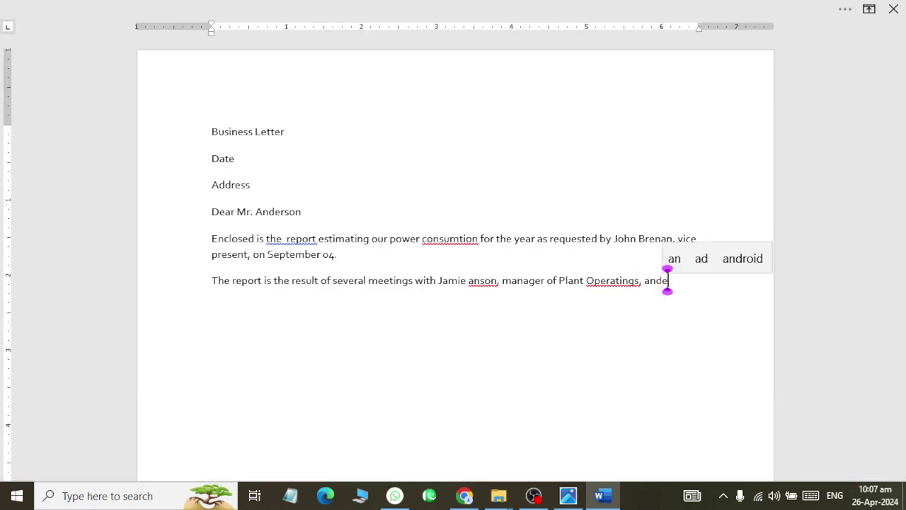
{"action": "type", "text": " her"}
{"action": "key", "text": "alt+Tab"}
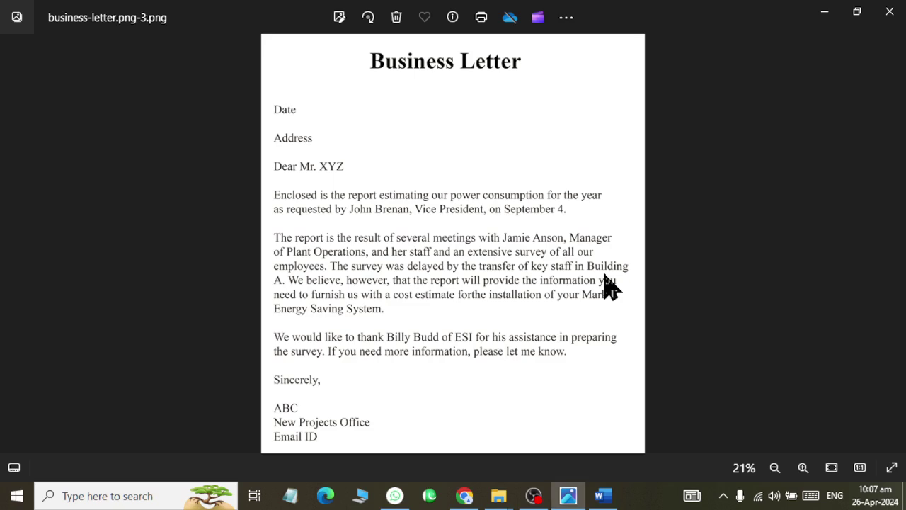
{"action": "key", "text": "alt+Tab"}
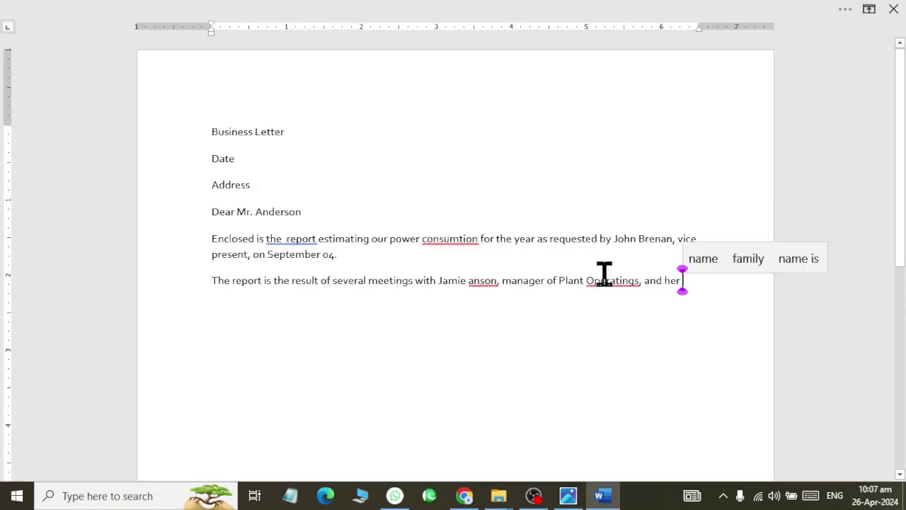
{"action": "key", "text": "alt+Tab"}
{"action": "key", "text": "alt+Tab"}
{"action": "key", "text": "alt+Tab"}
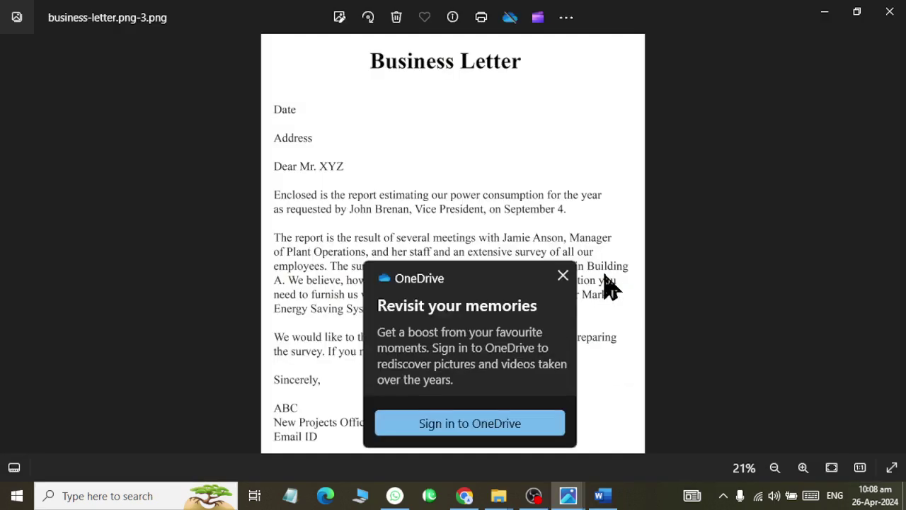
{"action": "key", "text": "alt+Tab"}
- Type 'staff an extensive survey if all our employee' word by word, matching the sample letter
{"action": "type", "text": "s"}
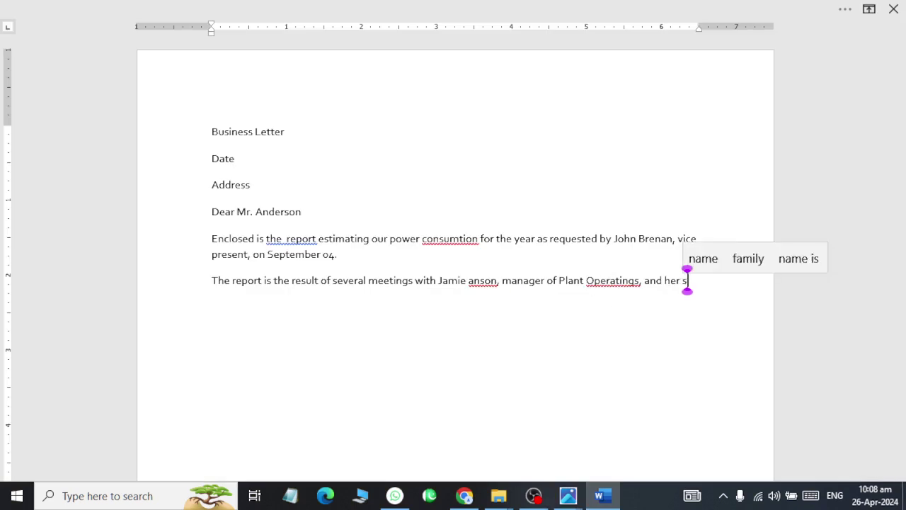
{"action": "type", "text": "taff an"}
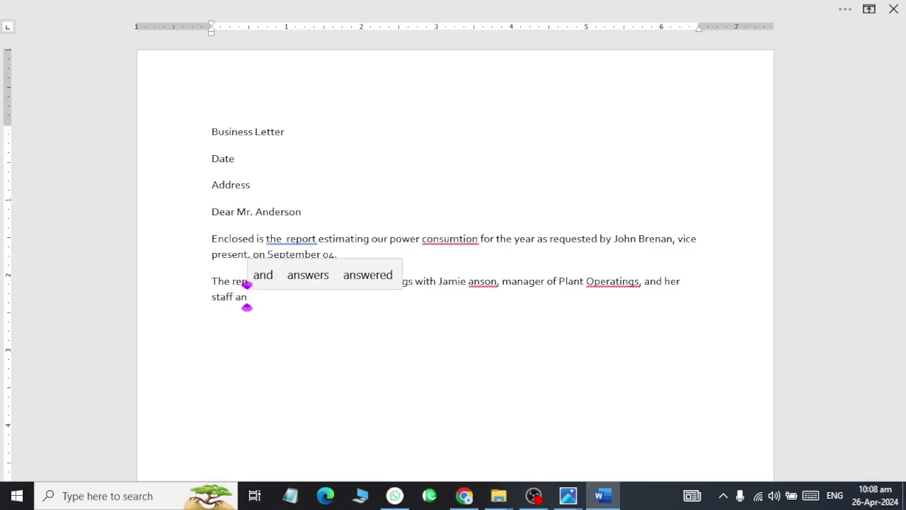
{"action": "key", "text": "alt+Tab"}
{"action": "key", "text": "alt+Tab"}
{"action": "type", "text": " e"}
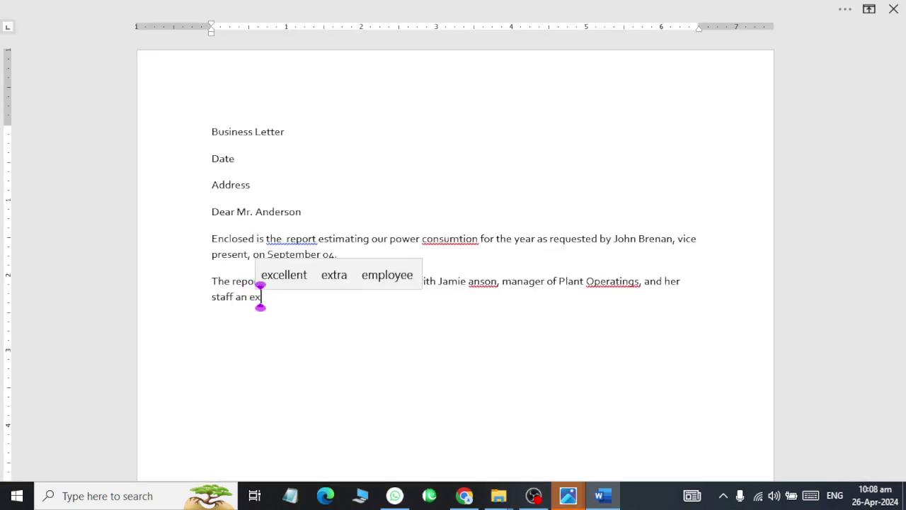
{"action": "type", "text": "xtensive"}
{"action": "key", "text": "alt+Tab"}
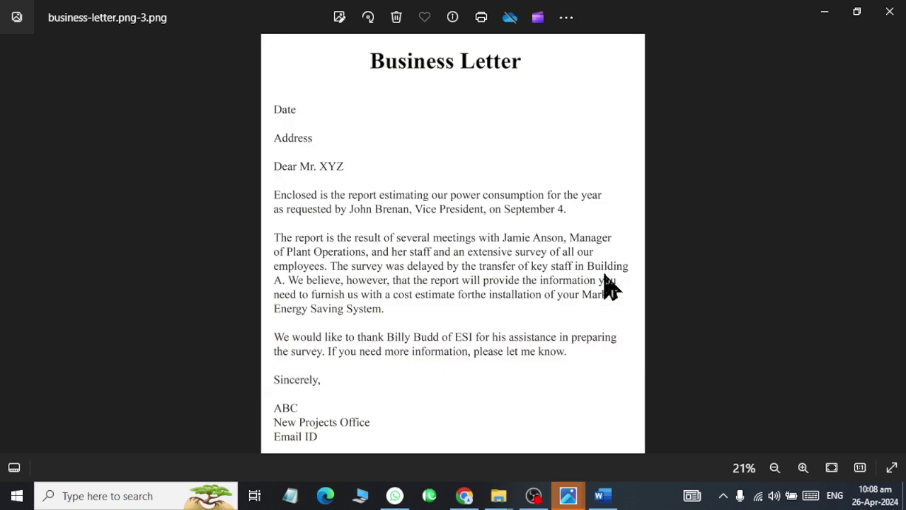
{"action": "key", "text": "alt+Tab"}
{"action": "type", "text": "survey"}
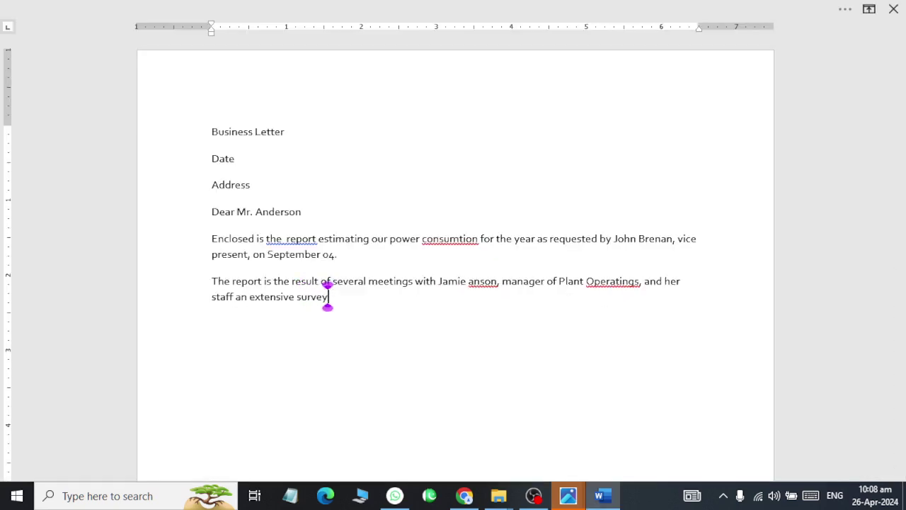
{"action": "key", "text": "alt+Tab"}
{"action": "key", "text": "alt+Tab"}
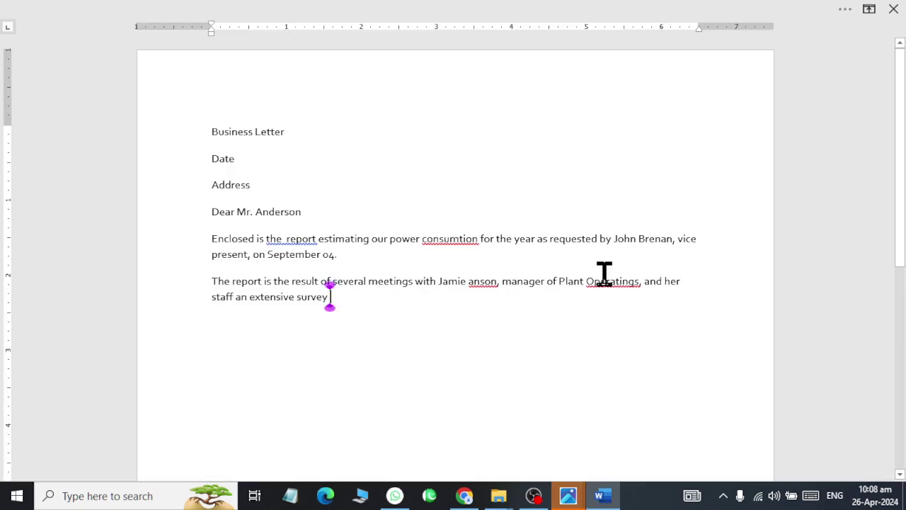
{"action": "type", "text": "if all our"}
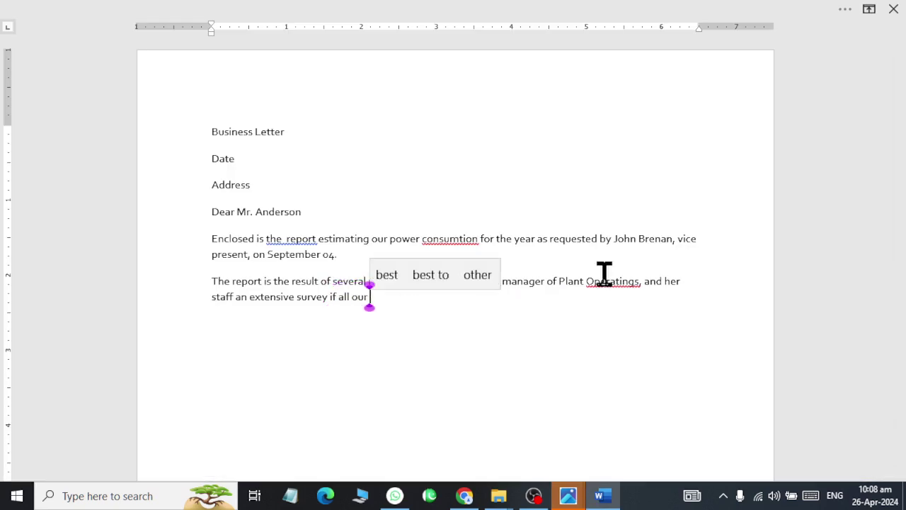
{"action": "key", "text": "alt+Tab"}
{"action": "key", "text": "alt+Tab"}
{"action": "type", "text": "ur e"}
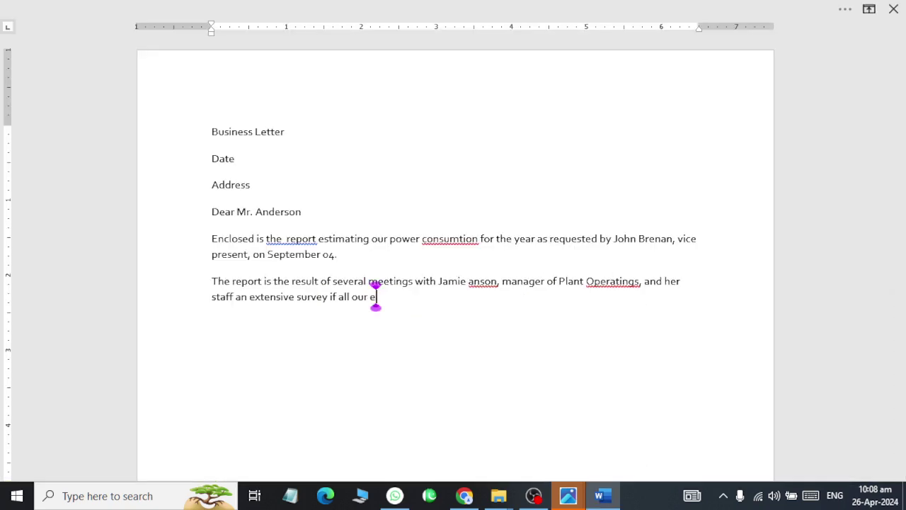
{"action": "type", "text": "mployee."}
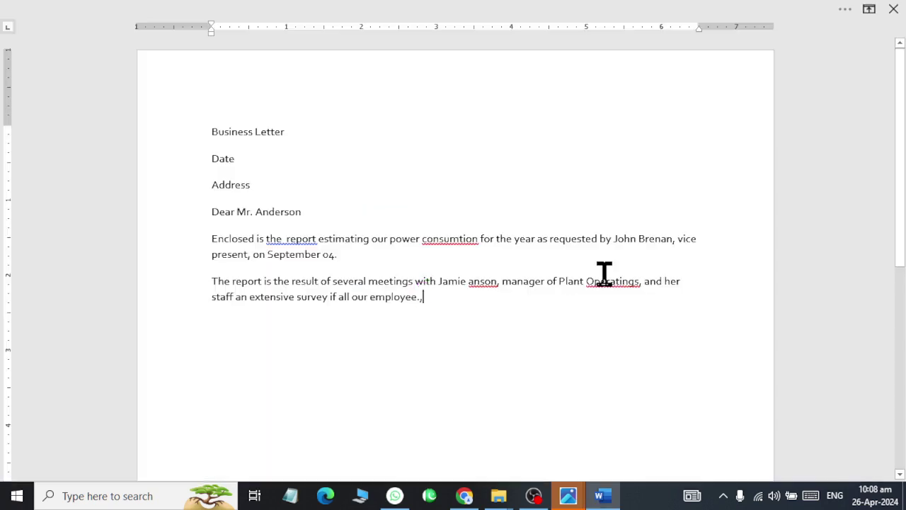
{"action": "key", "text": "alt+Tab"}
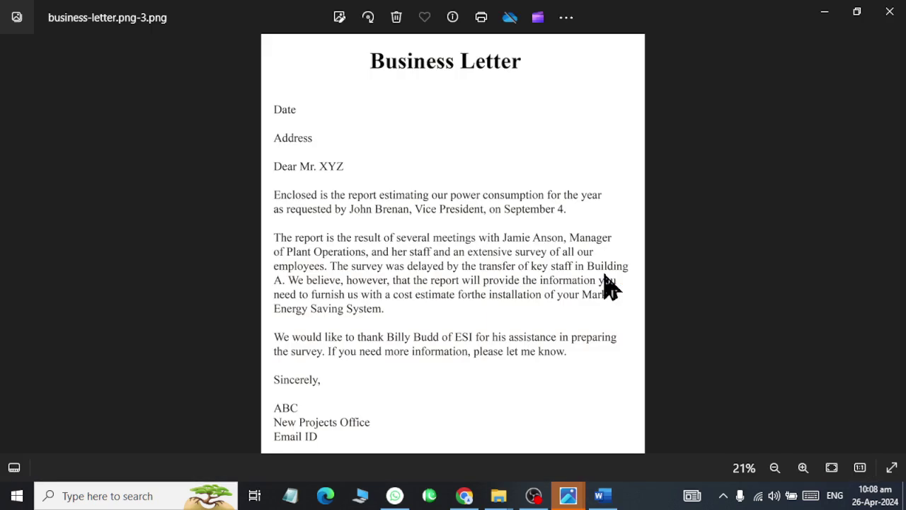
{"action": "key", "text": "alt+Tab"}
- End the sentence with 's. The' and add 'suvey was delayed by the transfer'
{"action": "type", "text": "s. The"}
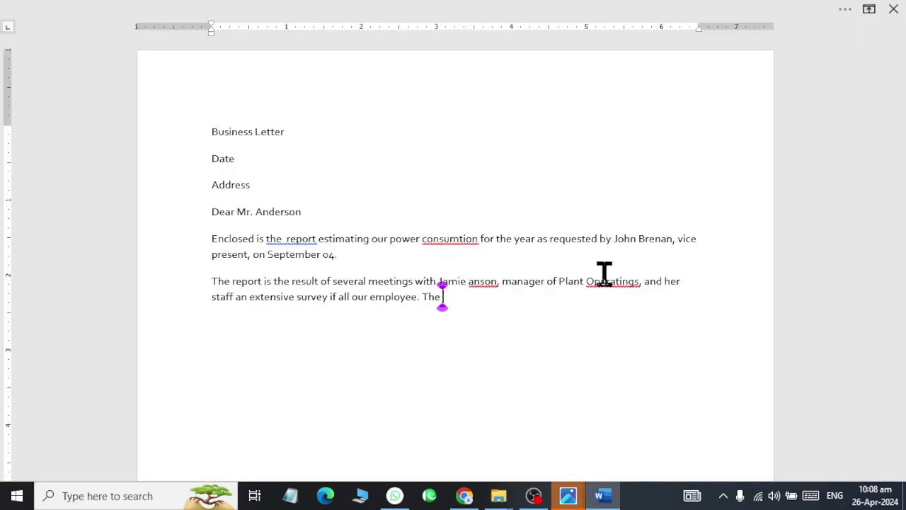
{"action": "key", "text": "alt+Tab"}
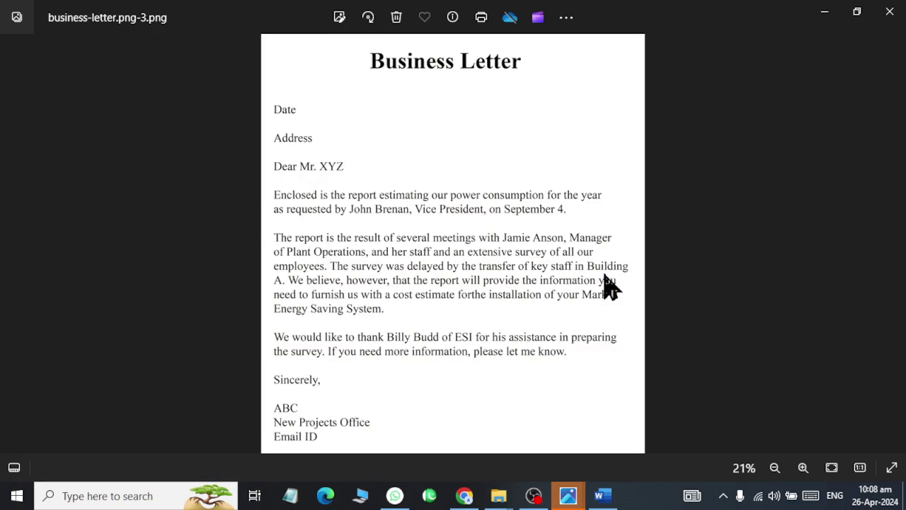
{"action": "key", "text": "alt+Tab"}
{"action": "type", "text": "suv"}
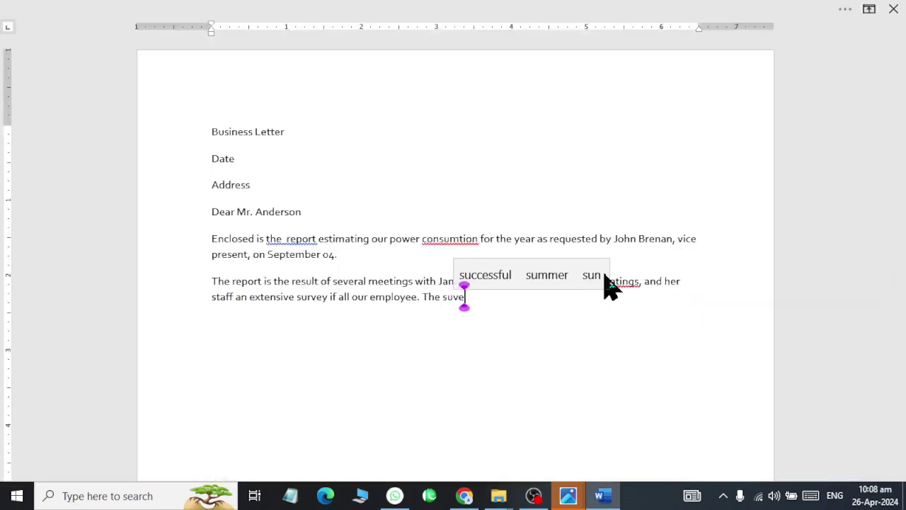
{"action": "type", "text": "ey was"}
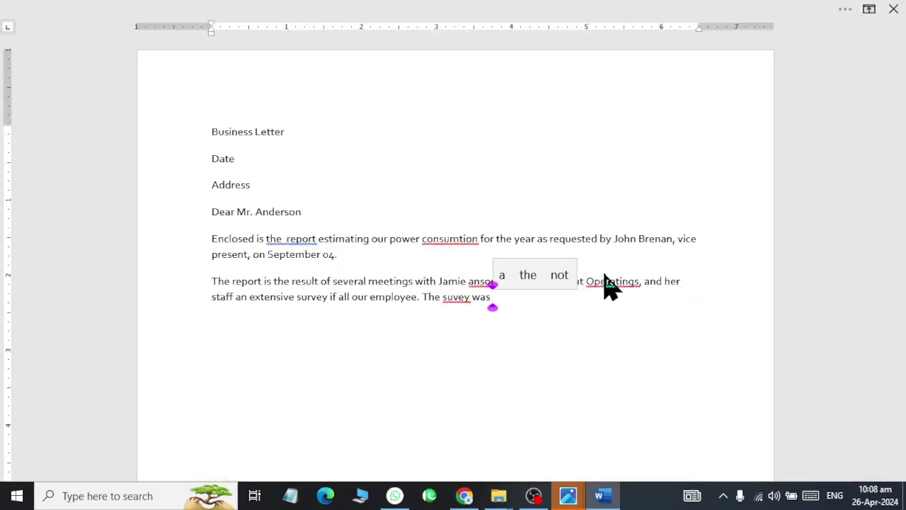
{"action": "key", "text": "alt+Tab"}
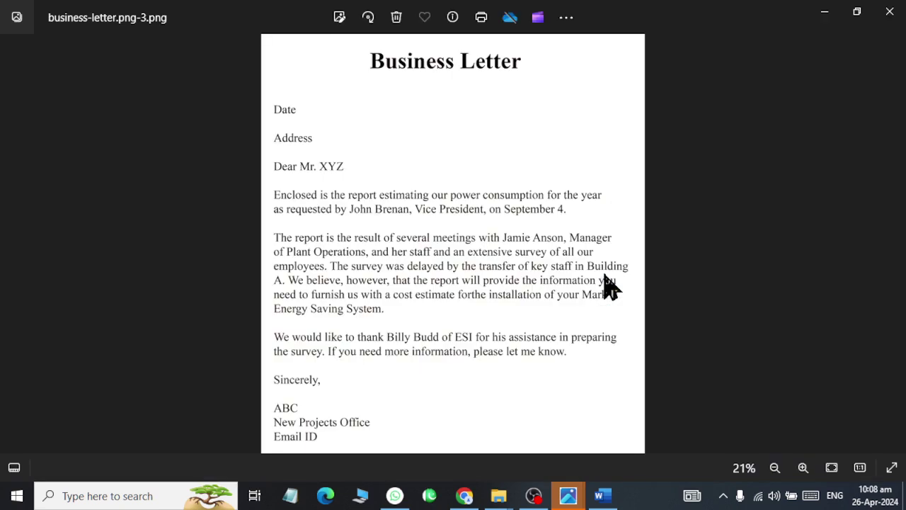
{"action": "key", "text": "alt+Tab"}
{"action": "type", "text": "de"}
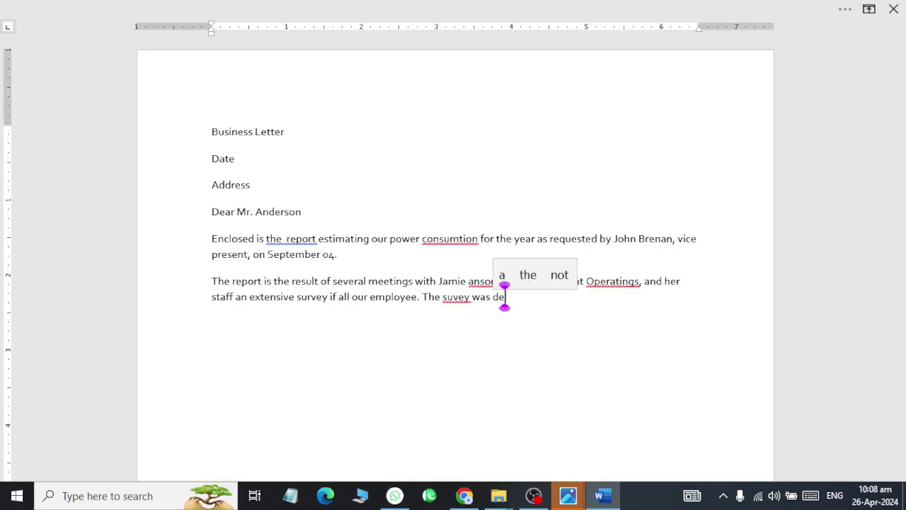
{"action": "type", "text": "layed by the"}
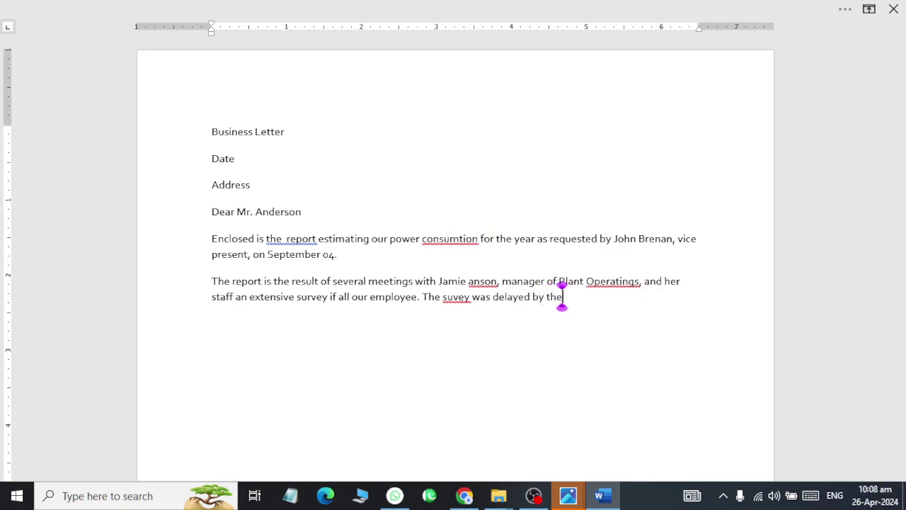
{"action": "type", "text": " rtan"}
{"action": "key", "text": "BackSpace"}
{"action": "key", "text": "BackSpace"}
{"action": "key", "text": "BackSpace"}
{"action": "type", "text": "trans"}
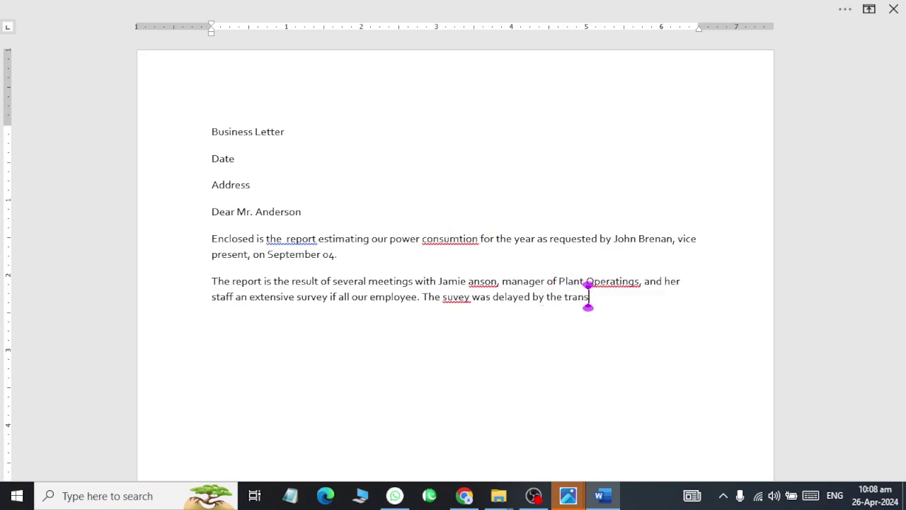
{"action": "type", "text": "fer"}
- Finish the paragraph with 'of key staff in building A.'
{"action": "key", "text": "alt+Tab"}
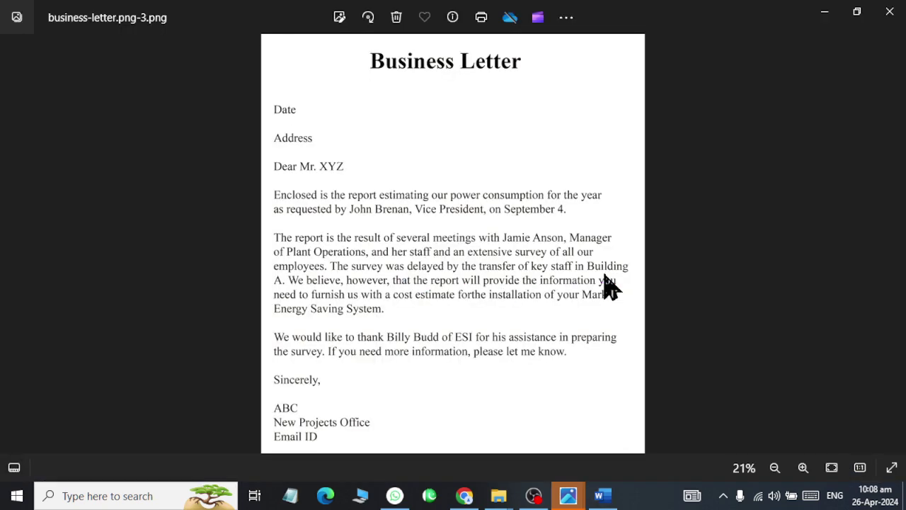
{"action": "key", "text": "alt+Tab"}
{"action": "type", "text": "o"}
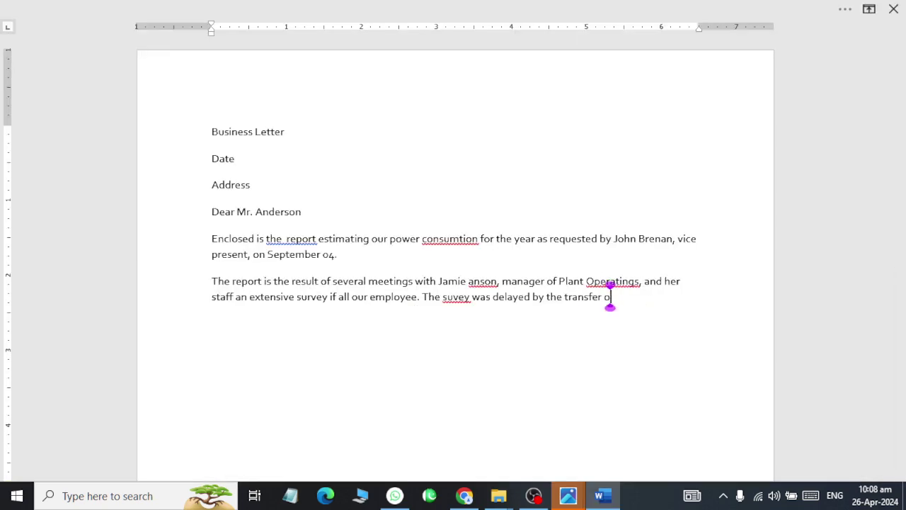
{"action": "type", "text": "f key staff "}
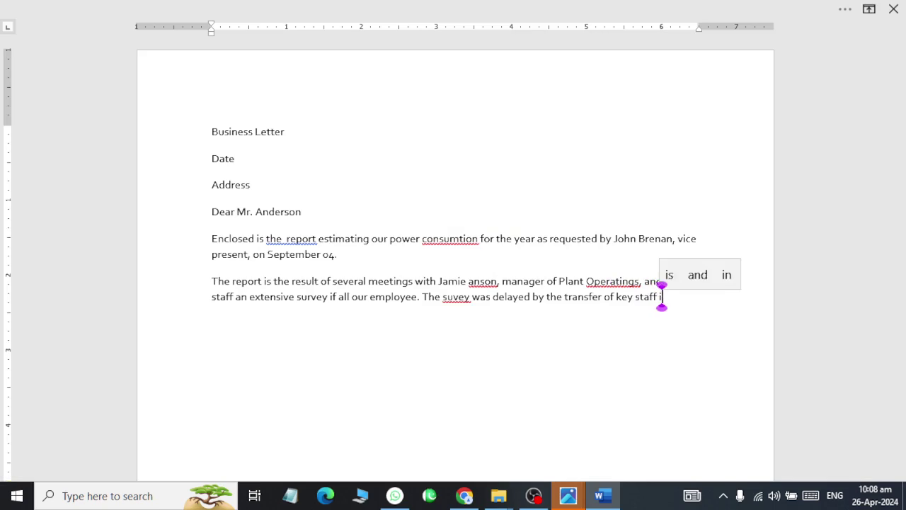
{"action": "type", "text": "in building"}
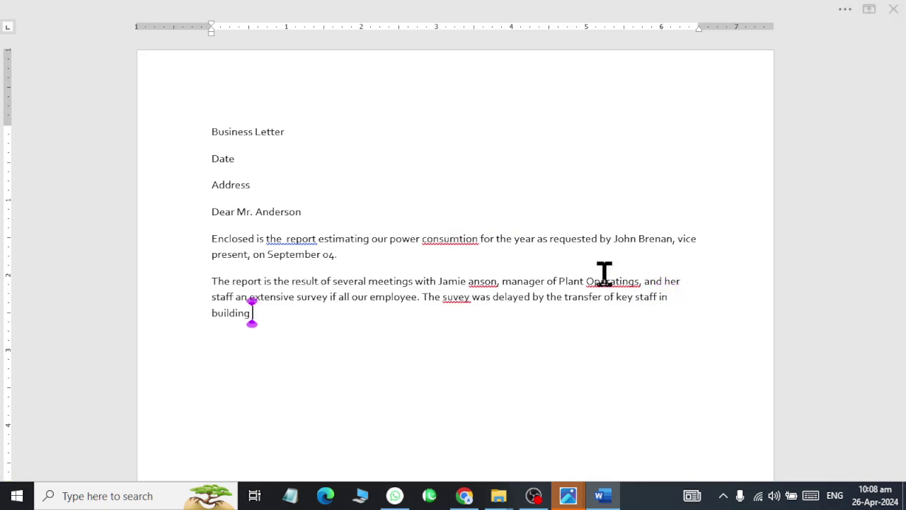
{"action": "key", "text": "alt+Tab"}
{"action": "key", "text": "alt+Tab"}
{"action": "key", "text": "alt+Tab"}
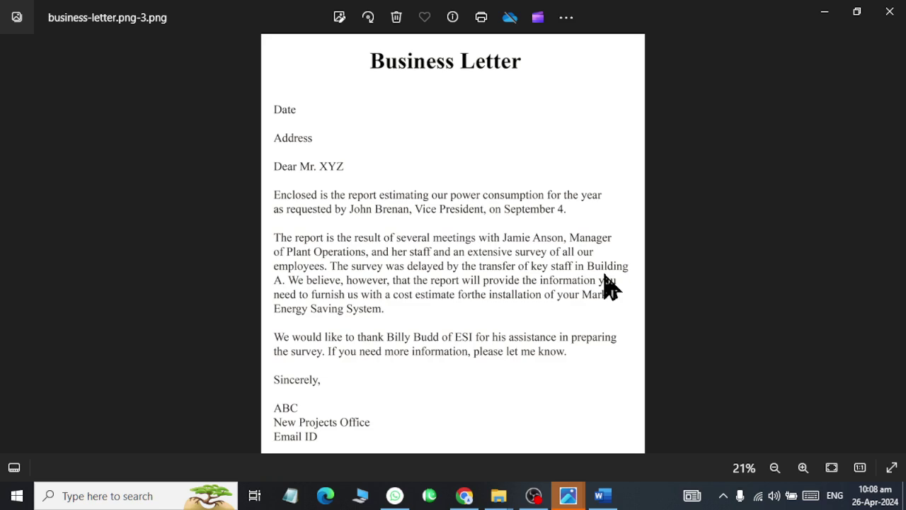
{"action": "key", "text": "alt+Tab"}
{"action": "type", "text": "A."}
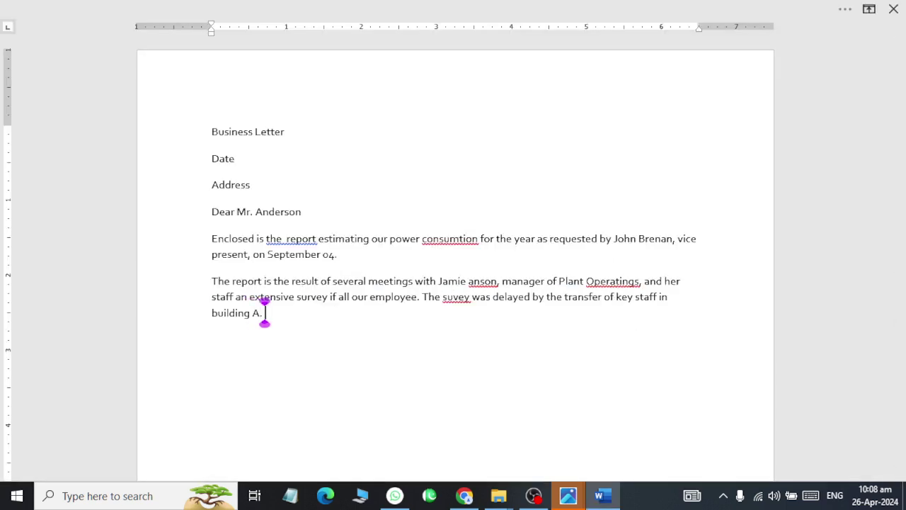
{"action": "key", "text": "alt+Tab"}
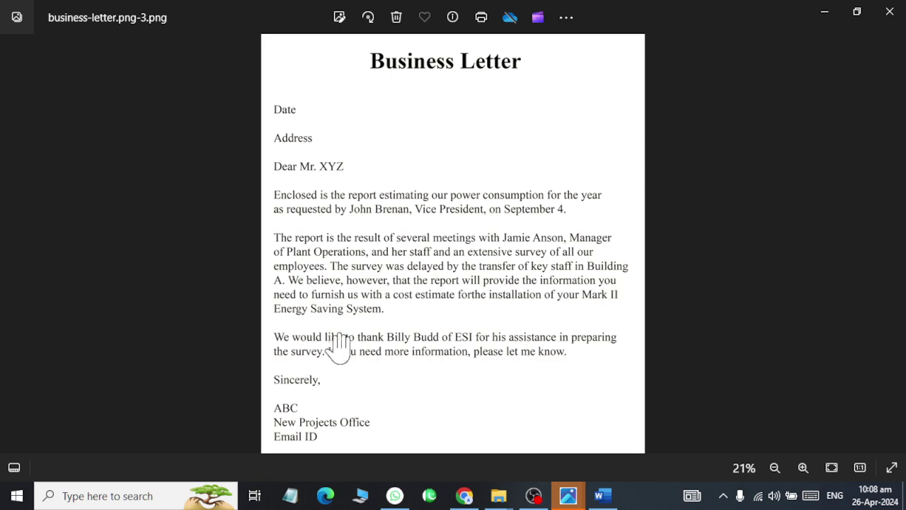
{"action": "key", "text": "alt+Tab"}
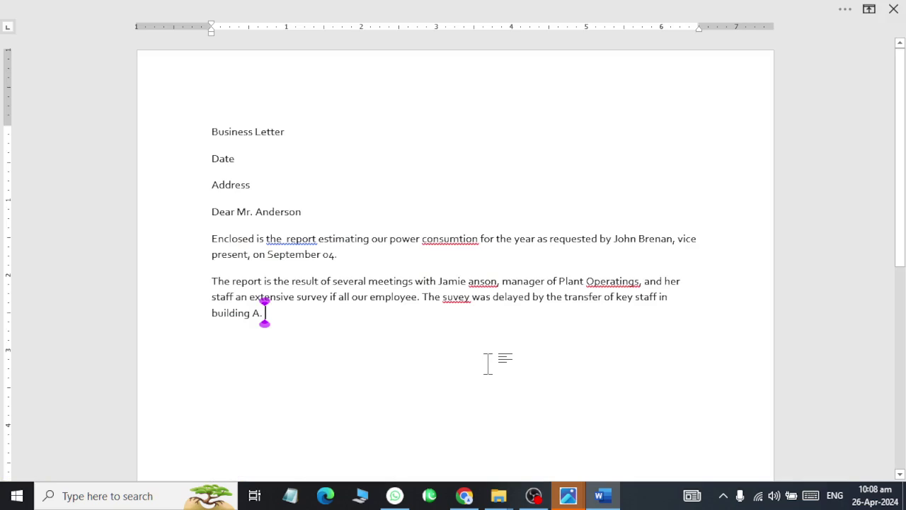
- Generate sample paragraphs with =rand() on a new line below 'building A.'
{"action": "type", "text": "="}
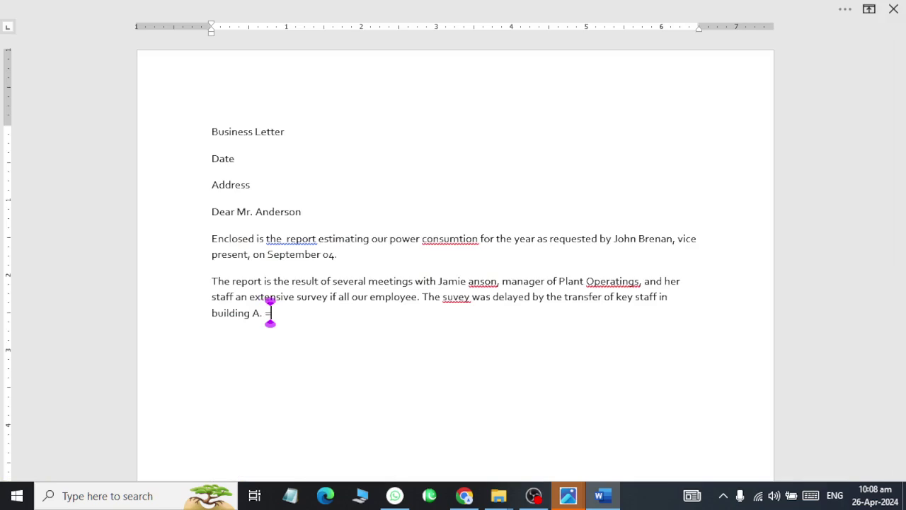
{"action": "type", "text": "rand(2)"}
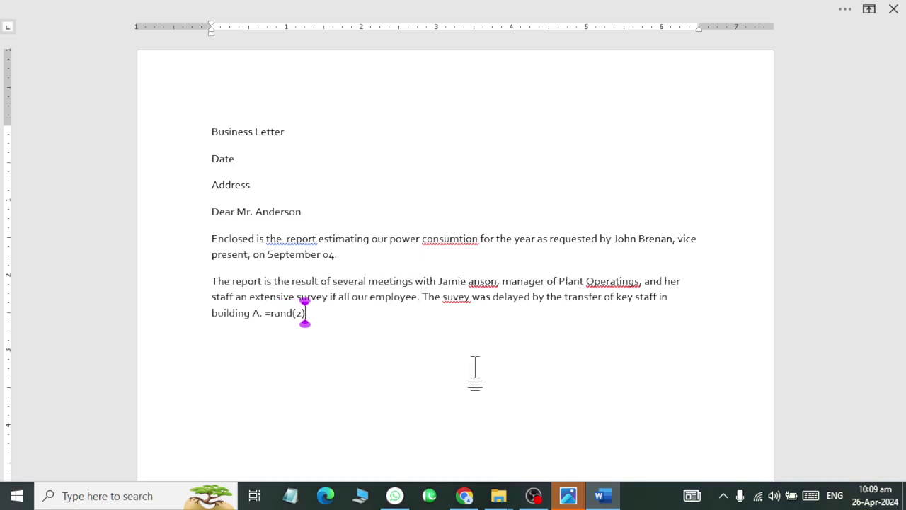
{"action": "type", "text": ")"}
{"action": "key", "text": "Return"}
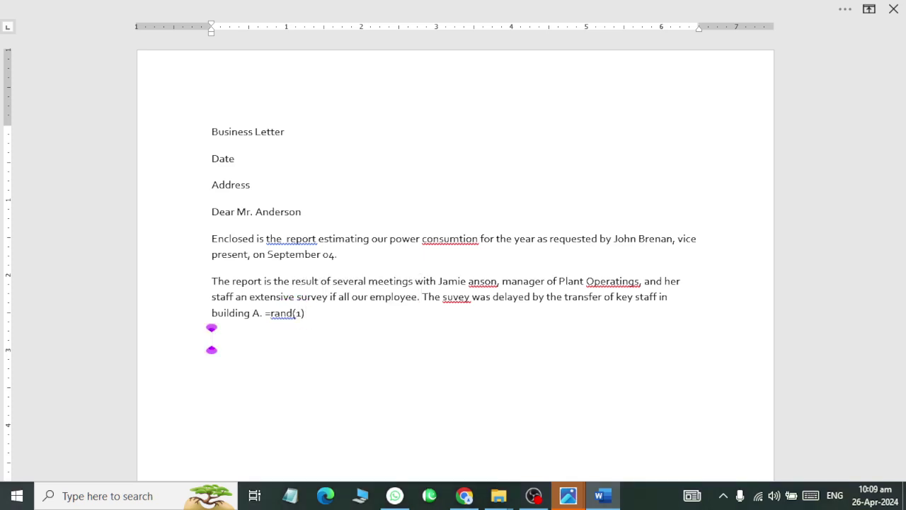
{"action": "key", "text": "BackSpace"}
{"action": "key", "text": "BackSpace"}
{"action": "key", "text": "BackSpace"}
{"action": "key", "text": "BackSpace"}
{"action": "key", "text": "BackSpace"}
{"action": "key", "text": "BackSpace"}
{"action": "key", "text": "BackSpace"}
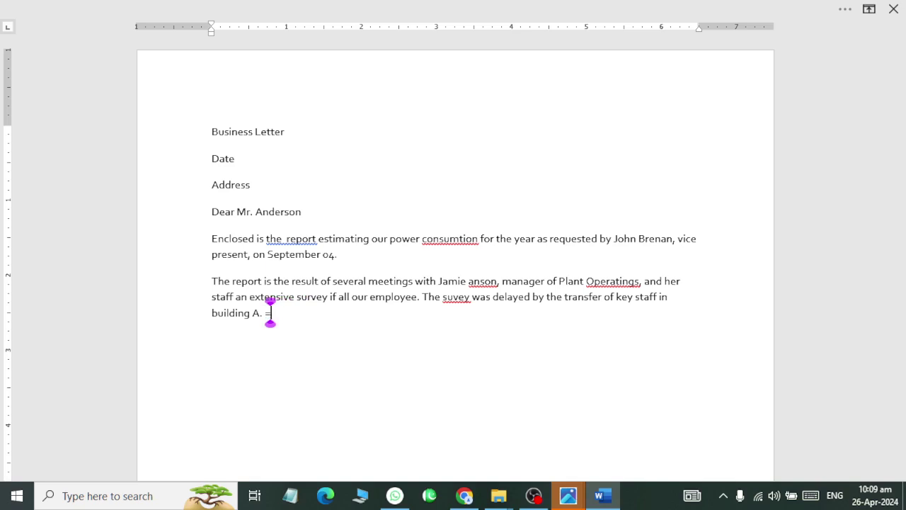
{"action": "key", "text": "BackSpace"}
{"action": "key", "text": "BackSpace"}
{"action": "type", "text": "=ran"}
{"action": "type", "text": "()"}
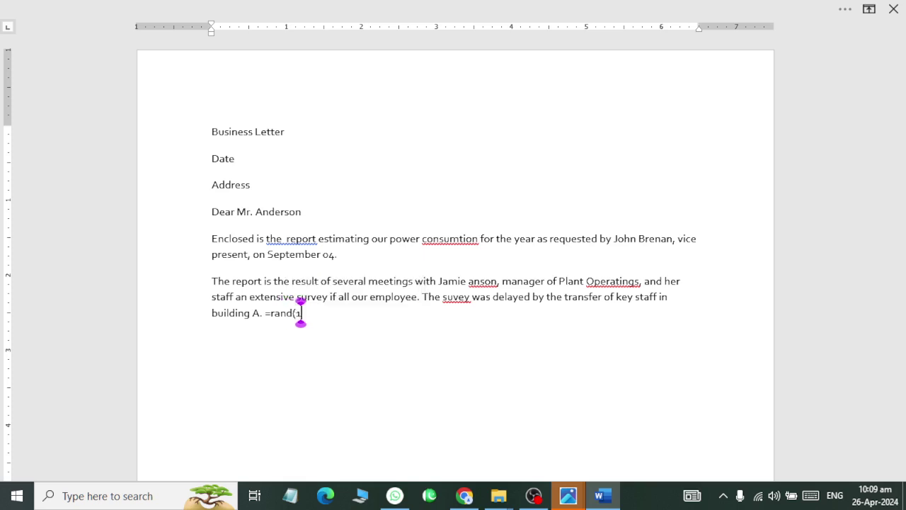
{"action": "key", "text": "BackSpace"}
{"action": "key", "text": "BackSpace"}
{"action": "key", "text": "BackSpace"}
{"action": "key", "text": "BackSpace"}
{"action": "key", "text": "BackSpace"}
{"action": "key", "text": "BackSpace"}
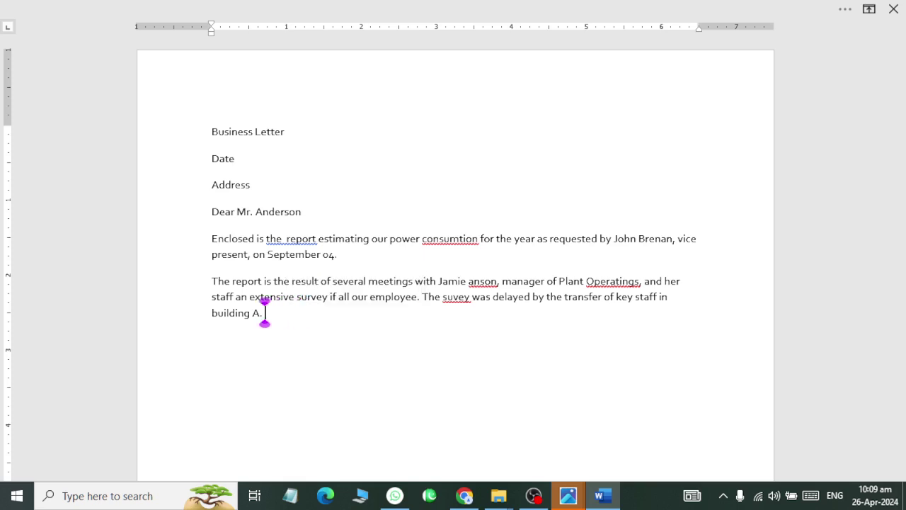
{"action": "key", "text": "Return"}
{"action": "type", "text": "=rand("}
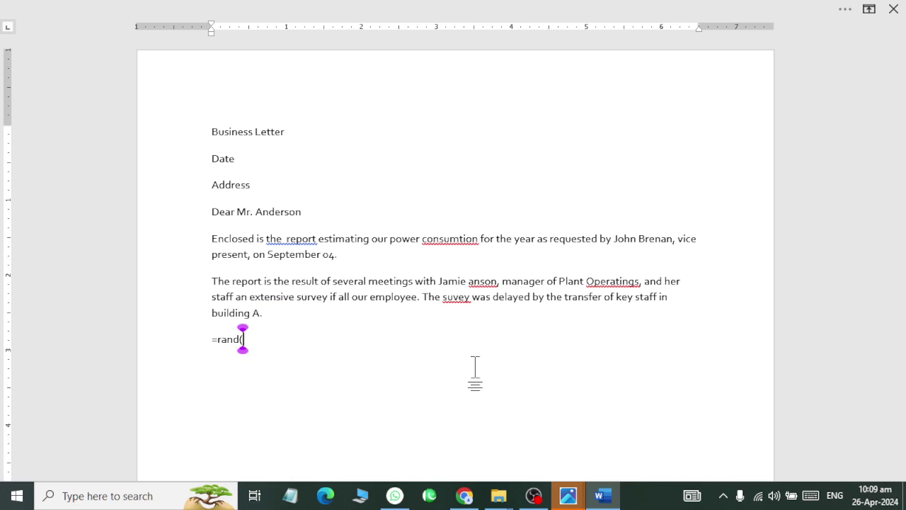
{"action": "type", "text": ")"}
{"action": "key", "text": "Return"}
- Join the first generated paragraph onto the end of 'building A.'
{"action": "key", "text": "Up"}
{"action": "key", "text": "Up"}
{"action": "key", "text": "Up"}
{"action": "key", "text": "Up"}
{"action": "key", "text": "Up"}
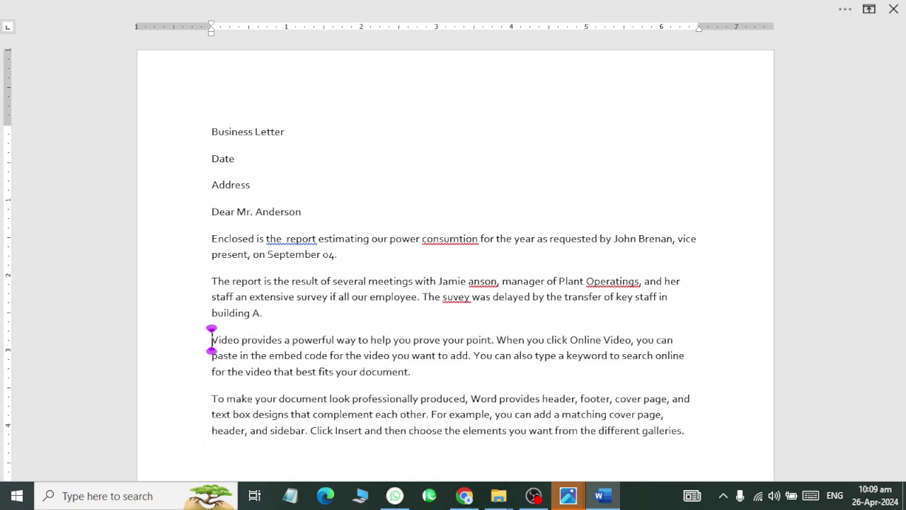
{"action": "key", "text": "Up"}
{"action": "key", "text": "ctrl+Right"}
{"action": "key", "text": "ctrl+Right"}
{"action": "key", "text": "Right"}
{"action": "key", "text": "Delete"}
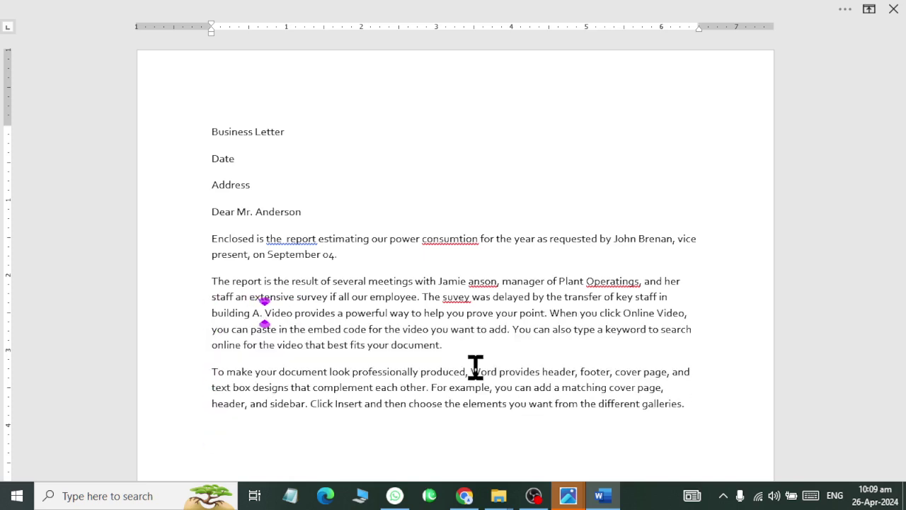
{"action": "key", "text": "alt+Tab"}
{"action": "key", "text": "alt+Tab"}
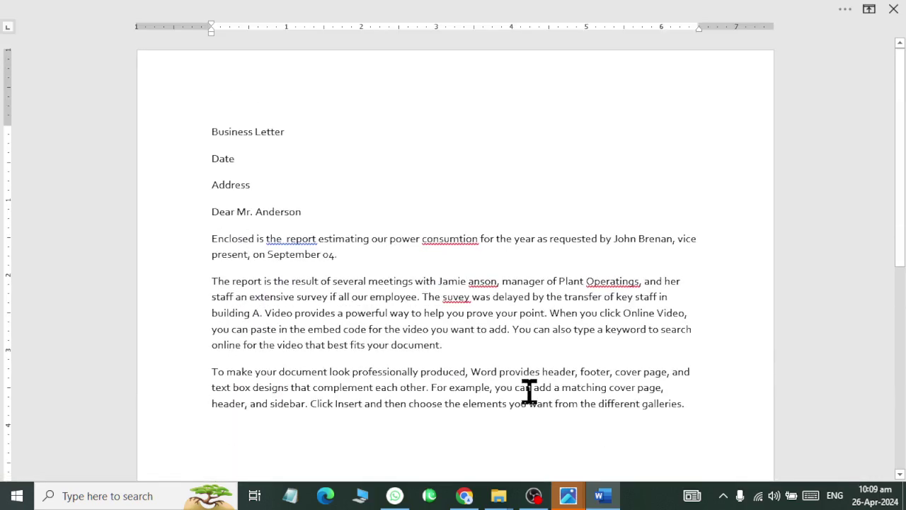
{"action": "key", "text": "alt+Tab"}
{"action": "key", "text": "alt+Tab"}
{"action": "key", "text": "alt+Tab"}
- Start the closing block with 'Sincerely,' on its own line
{"action": "key", "text": "alt+Tab"}
{"action": "scroll", "coordinate": [432, 376], "scroll_direction": "down", "scroll_amount": 3}
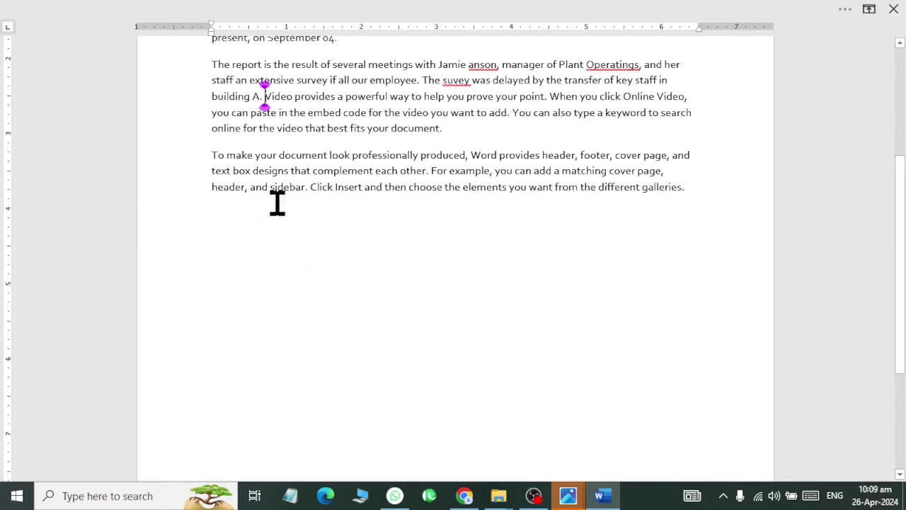
{"action": "key", "text": "alt+Tab"}
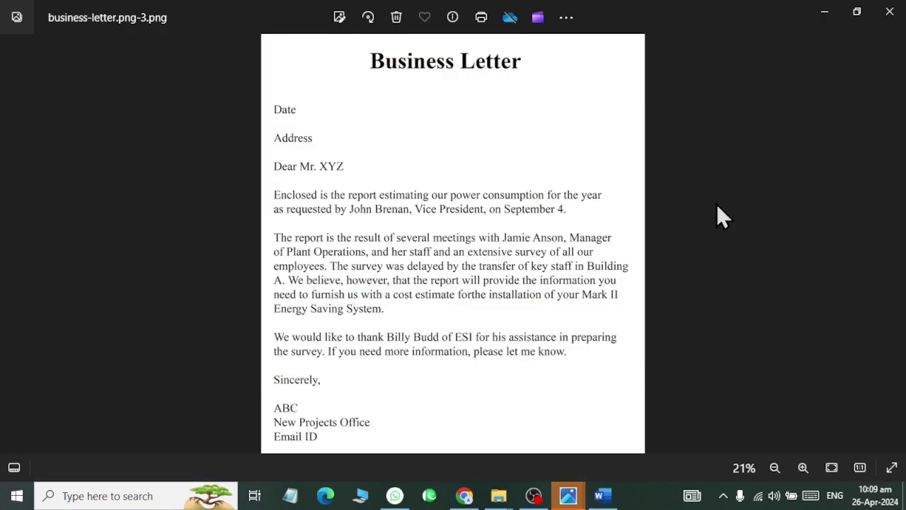
{"action": "key", "text": "alt+Tab"}
{"action": "type", "text": "Si"}
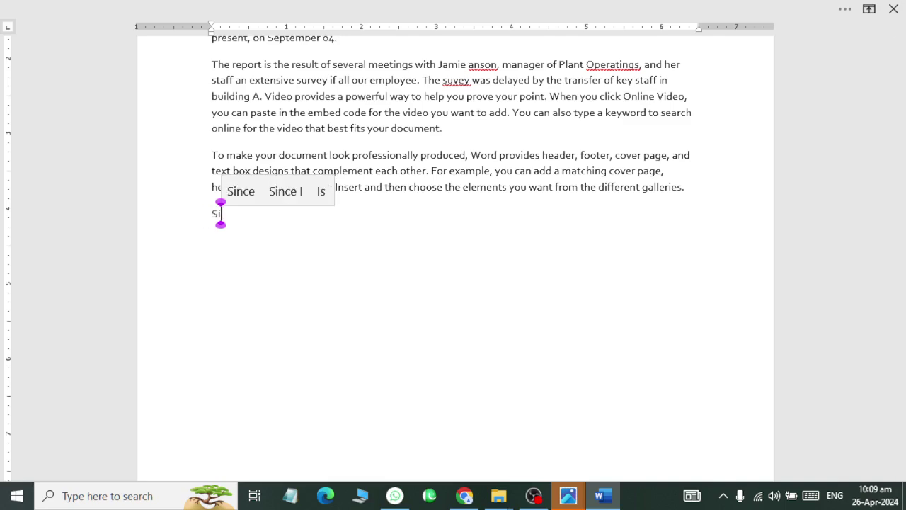
{"action": "type", "text": "ncerely,"}
{"action": "key", "text": "Return"}
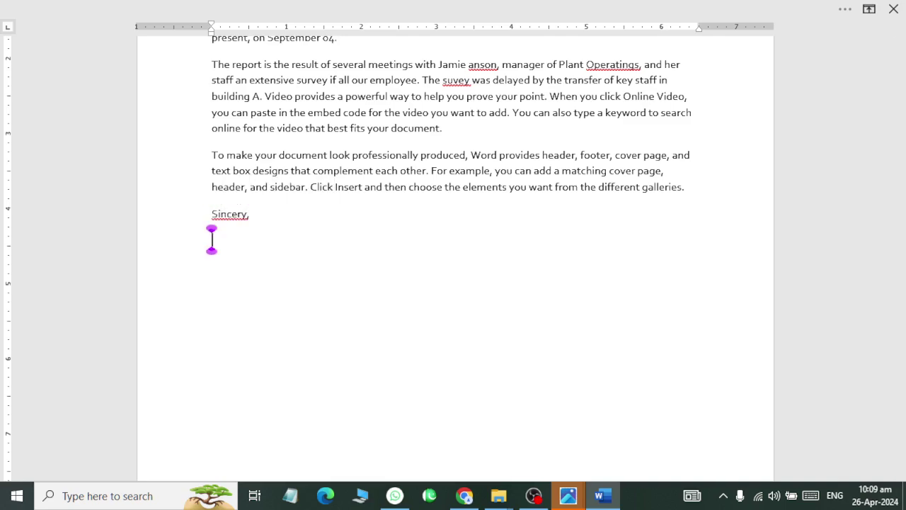
- Add the signature lines 'ABC' and 'New Project Office'
{"action": "key", "text": "alt+Tab"}
{"action": "key", "text": "alt+Tab"}
{"action": "type", "text": "Ab"}
{"action": "key", "text": "BackSpace"}
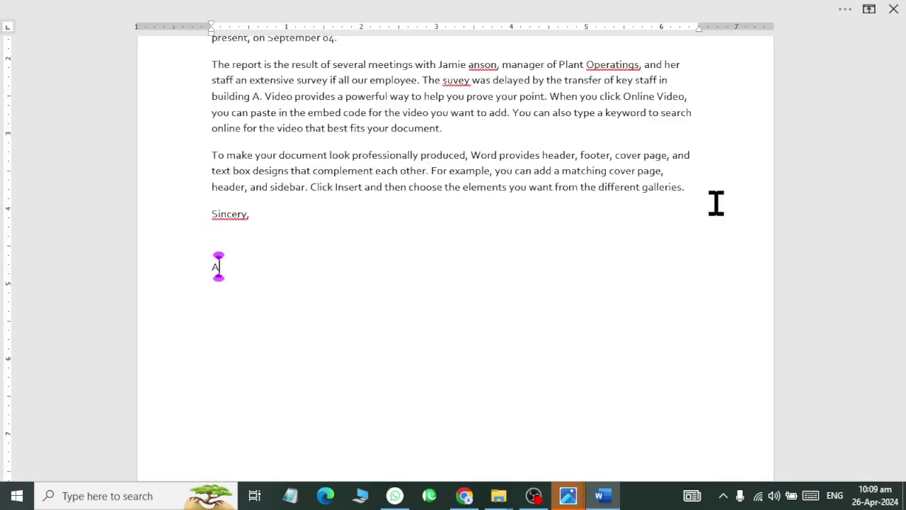
{"action": "type", "text": "BC"}
{"action": "key", "text": "alt+Tab"}
{"action": "key", "text": "alt+Tab"}
{"action": "key", "text": "Return"}
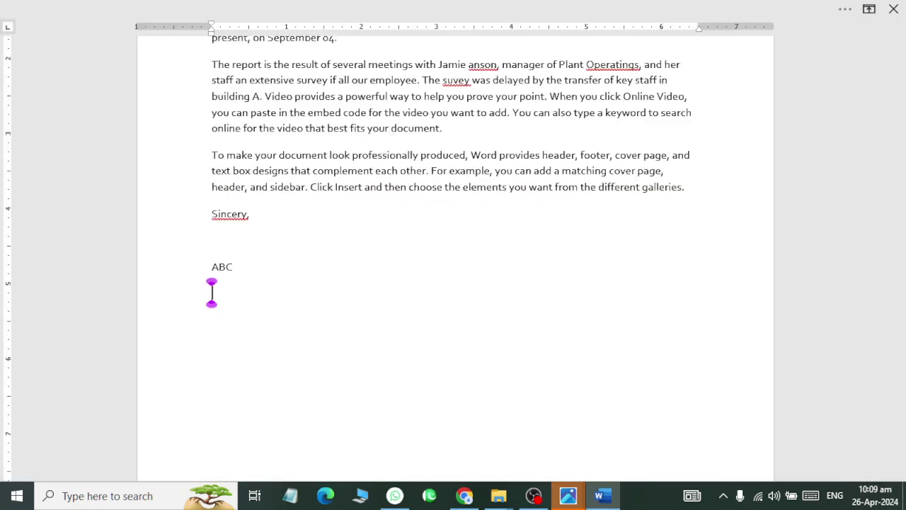
{"action": "type", "text": "New"}
{"action": "key", "text": "BackSpace"}
{"action": "key", "text": "BackSpace"}
{"action": "key", "text": "alt+Tab"}
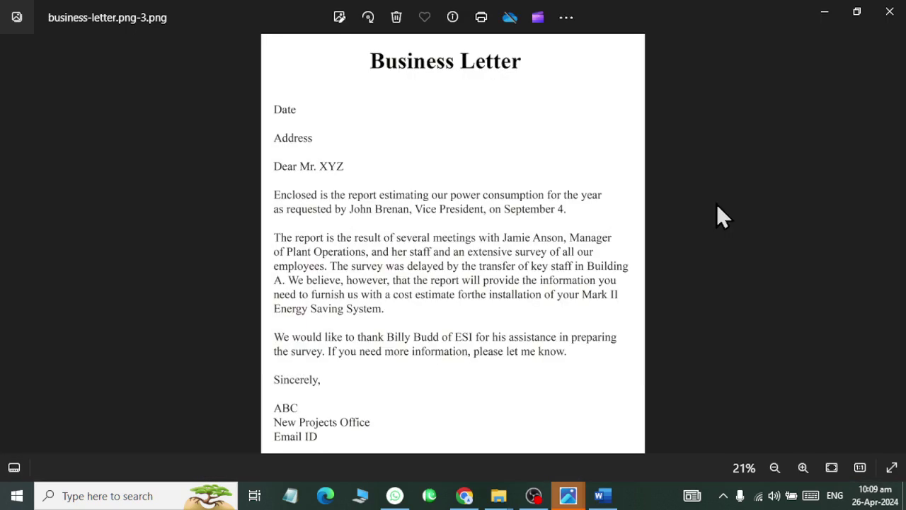
{"action": "key", "text": "alt+Tab"}
{"action": "type", "text": "N"}
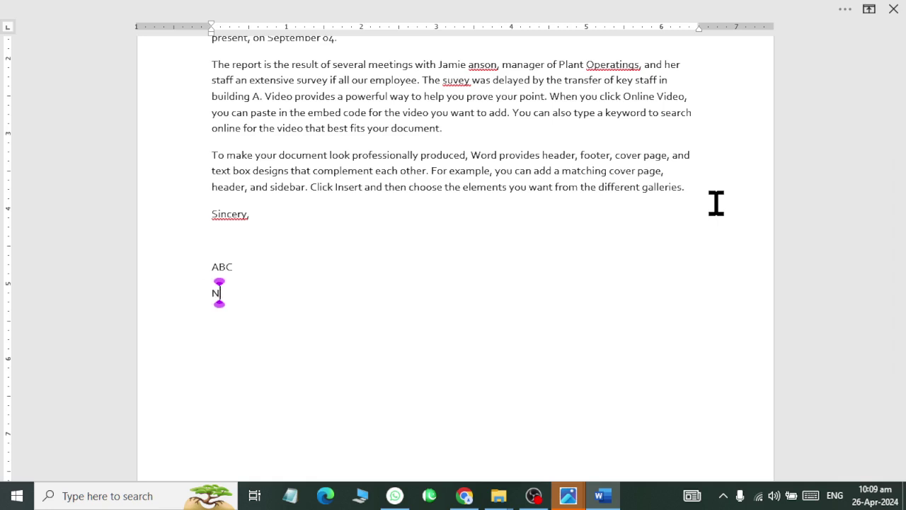
{"action": "type", "text": "ew Project"}
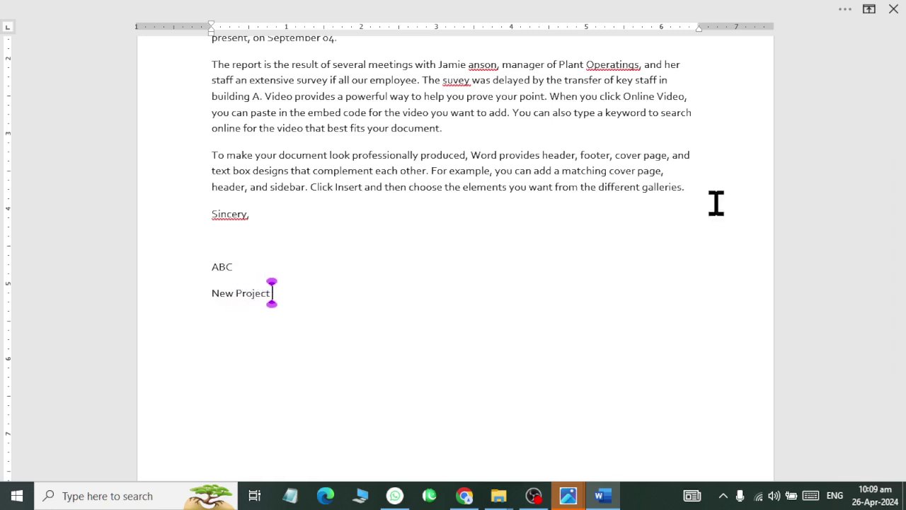
{"action": "type", "text": " Office"}
{"action": "key", "text": "Return"}
- Add 'Your Name' and 'Email Address' lines below New Project Office
{"action": "type", "text": "Your"}
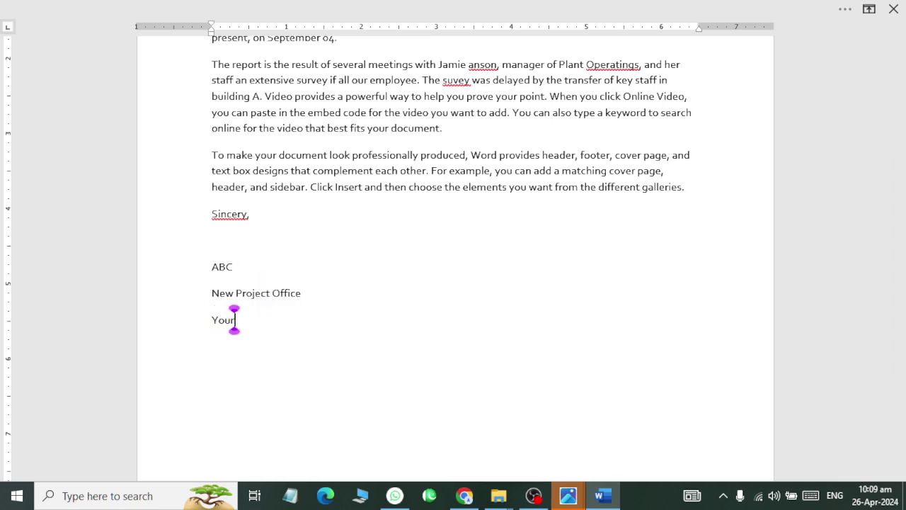
{"action": "type", "text": " d"}
{"action": "key", "text": "BackSpace"}
{"action": "type", "text": "Name"}
{"action": "key", "text": "alt+Tab"}
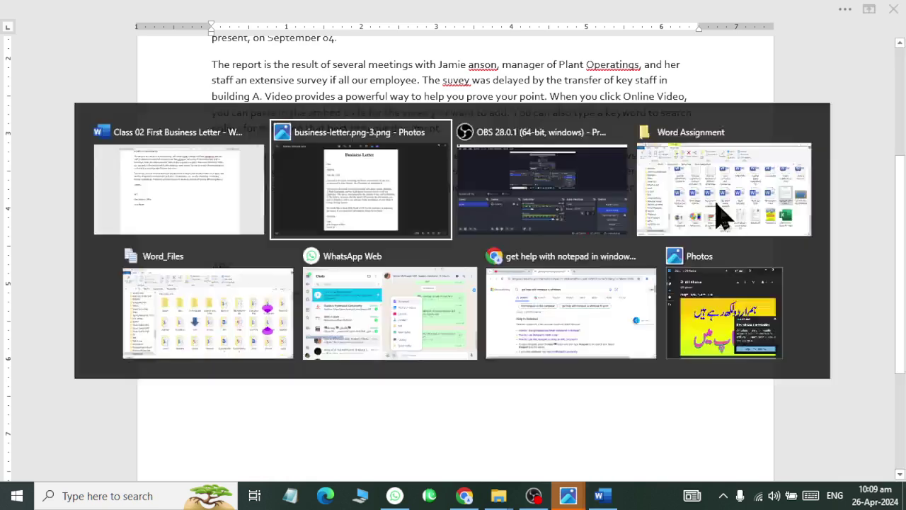
{"action": "key", "text": "alt+Tab"}
{"action": "key", "text": "Return"}
{"action": "type", "text": "E"}
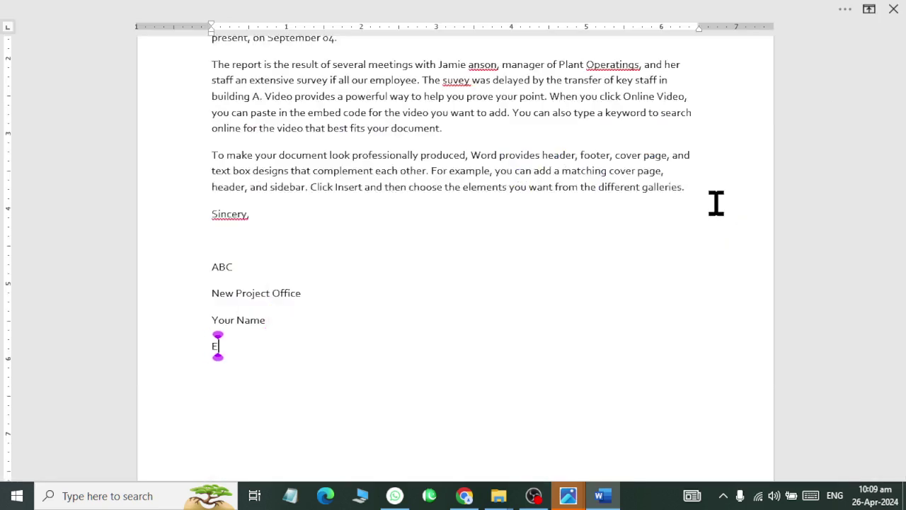
{"action": "type", "text": "mail Address"}
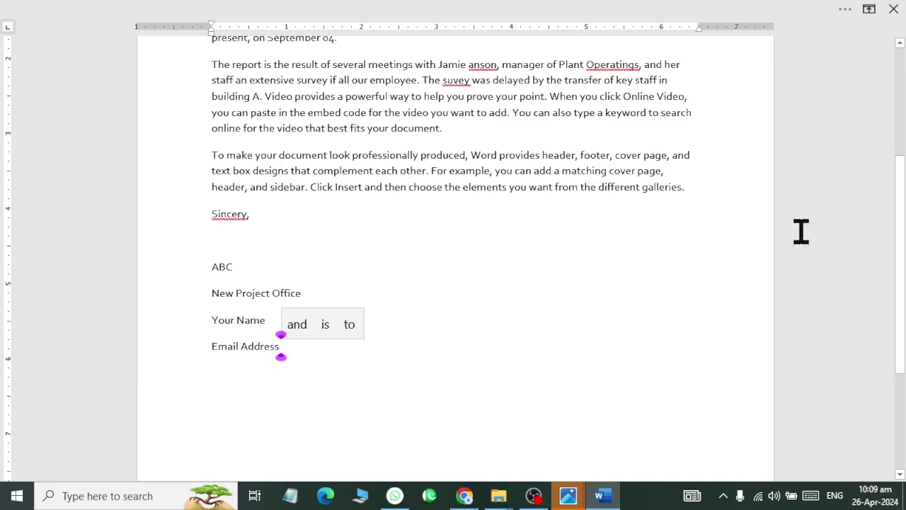
{"action": "scroll", "coordinate": [383, 243], "scroll_direction": "up", "scroll_amount": 1}
{"action": "scroll", "coordinate": [383, 243], "scroll_direction": "up", "scroll_amount": 5}
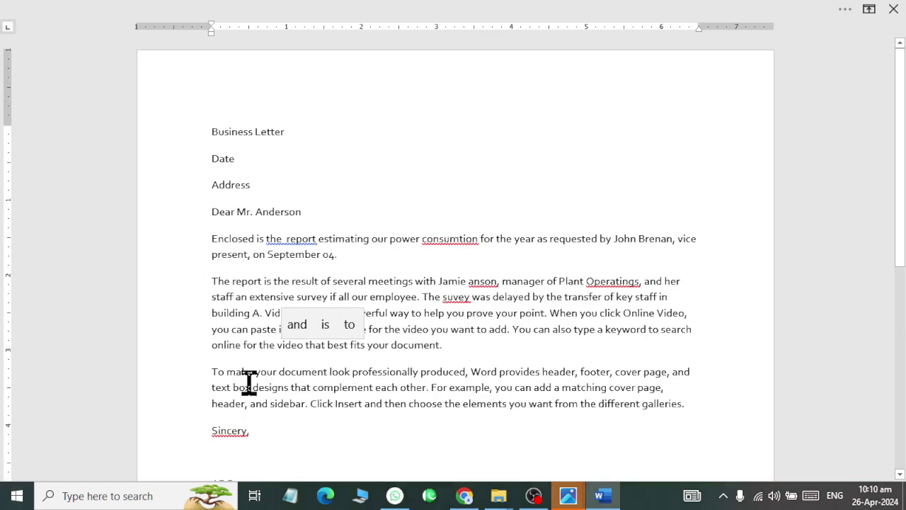
{"action": "left_click", "coordinate": [589, 371]}
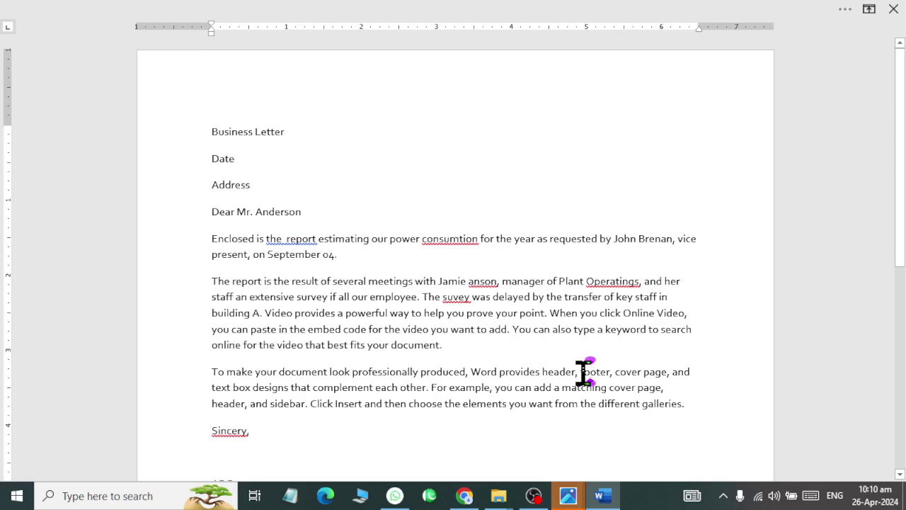
{"action": "scroll", "coordinate": [589, 377], "scroll_direction": "down", "scroll_amount": 3}
{"action": "scroll", "coordinate": [584, 381], "scroll_direction": "up", "scroll_amount": 2}
{"action": "scroll", "coordinate": [569, 404], "scroll_direction": "up", "scroll_amount": 1, "text": "ctrl"}
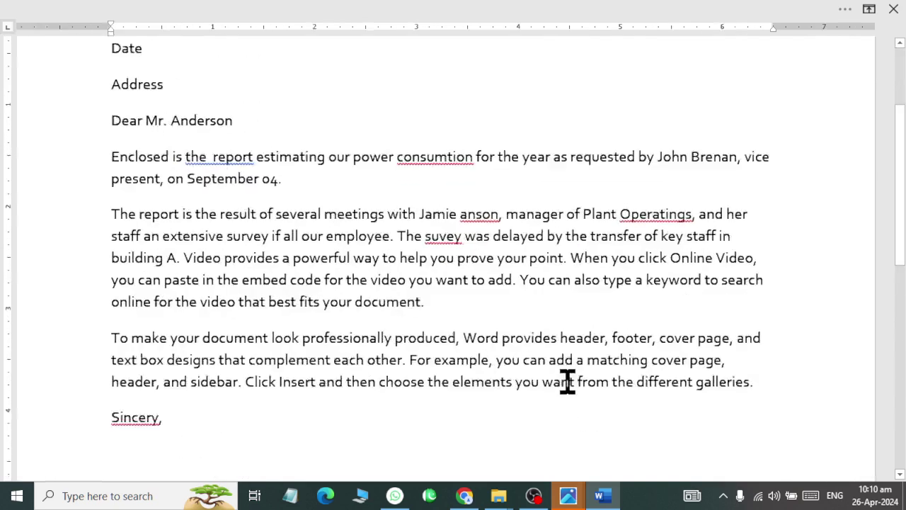
{"action": "scroll", "coordinate": [568, 381], "scroll_direction": "up", "scroll_amount": 1, "text": "ctrl"}
{"action": "scroll", "coordinate": [572, 364], "scroll_direction": "up", "scroll_amount": 1, "text": "ctrl"}
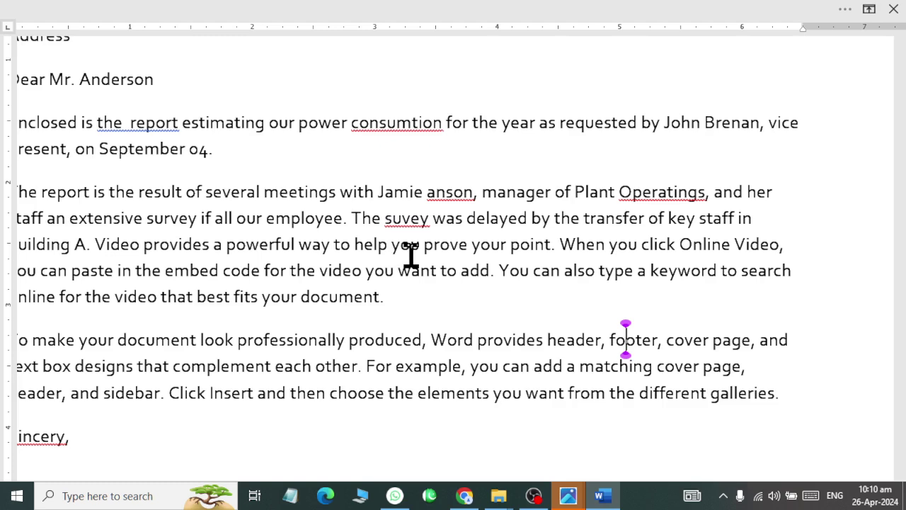
- Remove the extra space before 'report', correct 'consumtion' to 'consumptions', and capitalise the manager's surname
{"action": "right_click", "coordinate": [121, 128]}
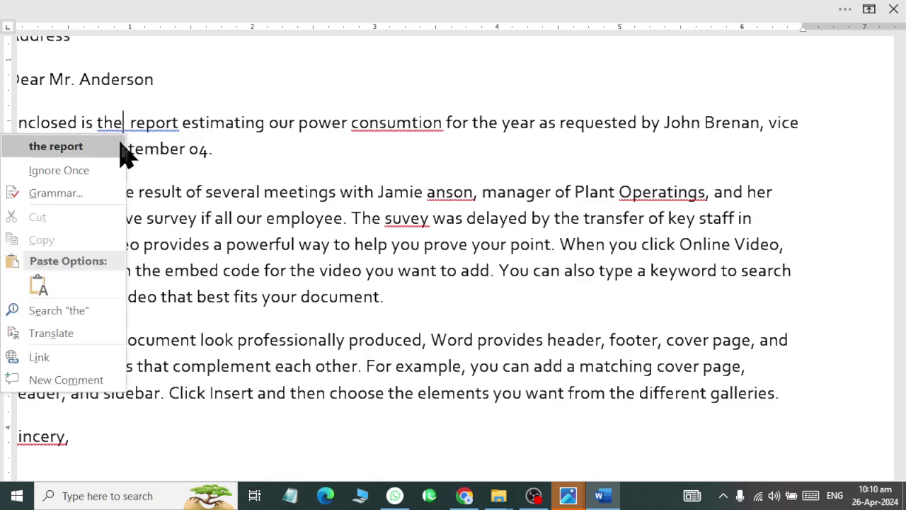
{"action": "left_click", "coordinate": [122, 149]}
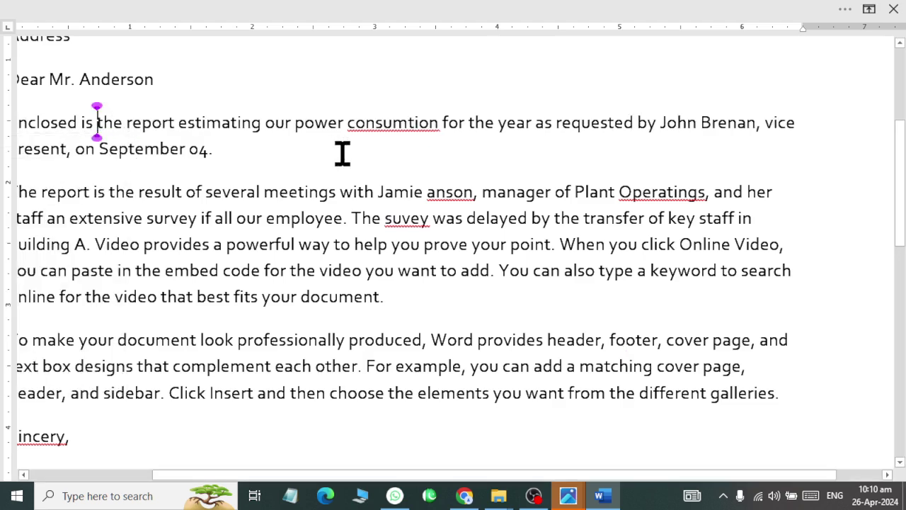
{"action": "right_click", "coordinate": [384, 122]}
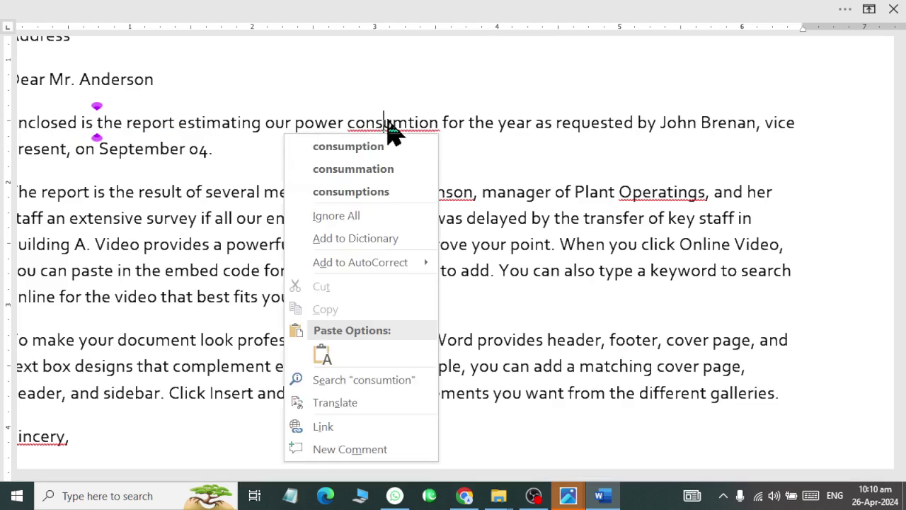
{"action": "left_click", "coordinate": [413, 193]}
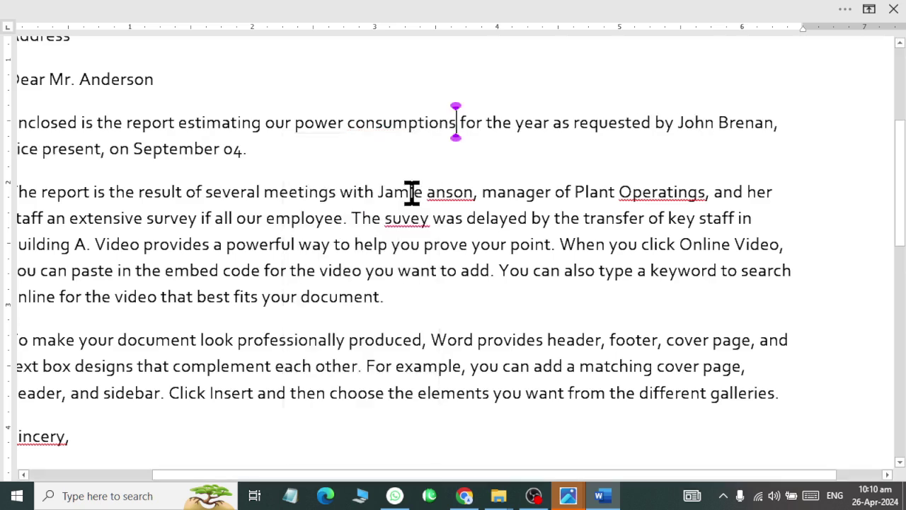
{"action": "right_click", "coordinate": [472, 191]}
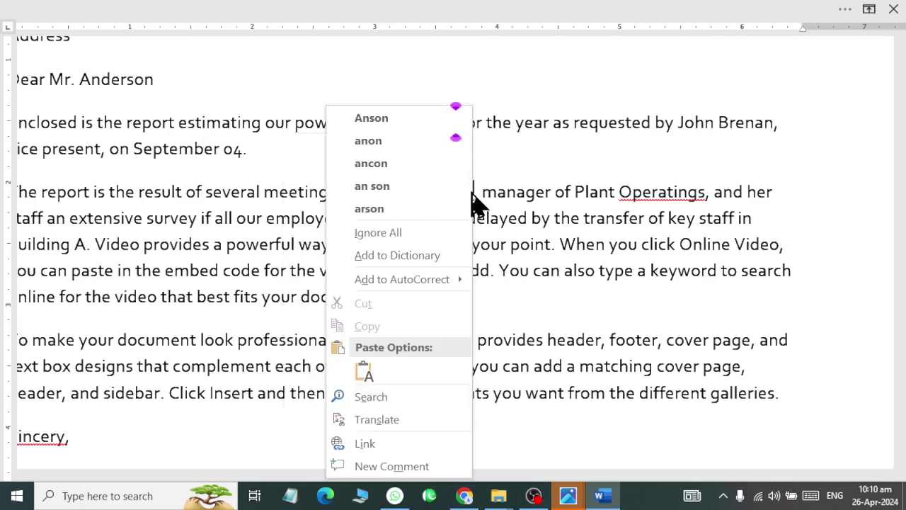
{"action": "left_click", "coordinate": [457, 122]}
- Correct 'Operatings' to 'Operations' by retyping the word's ending
{"action": "right_click", "coordinate": [647, 197]}
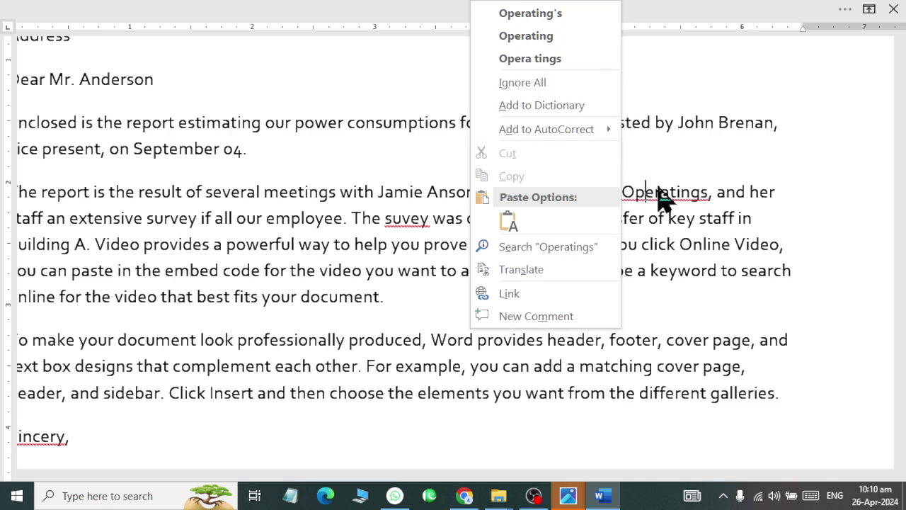
{"action": "left_click", "coordinate": [705, 206]}
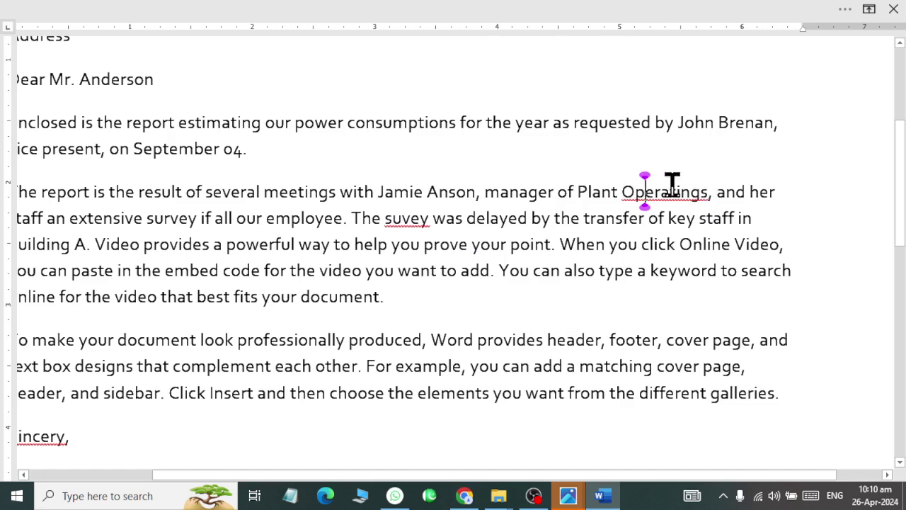
{"action": "right_click", "coordinate": [671, 188]}
{"action": "key", "text": "Escape"}
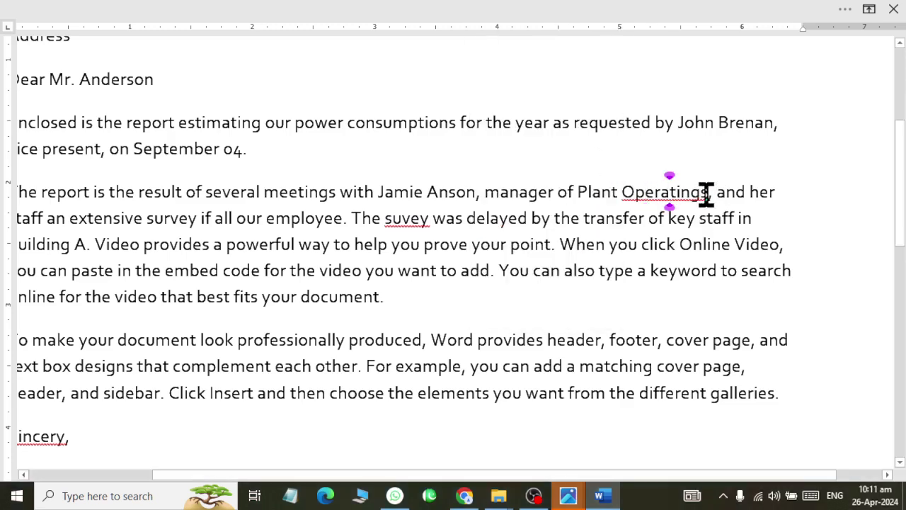
{"action": "left_click", "coordinate": [706, 195]}
{"action": "key", "text": "BackSpace"}
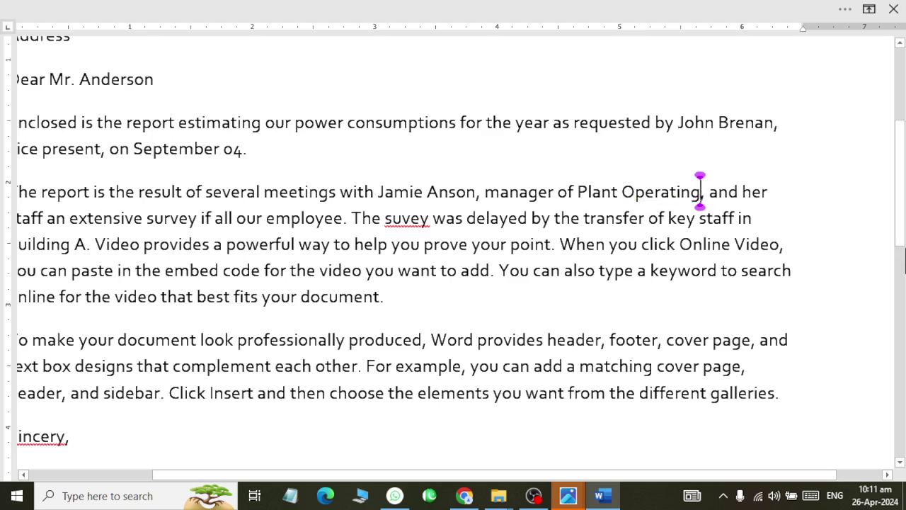
{"action": "key", "text": "BackSpace"}
{"action": "key", "text": "BackSpace"}
{"action": "type", "text": "o"}
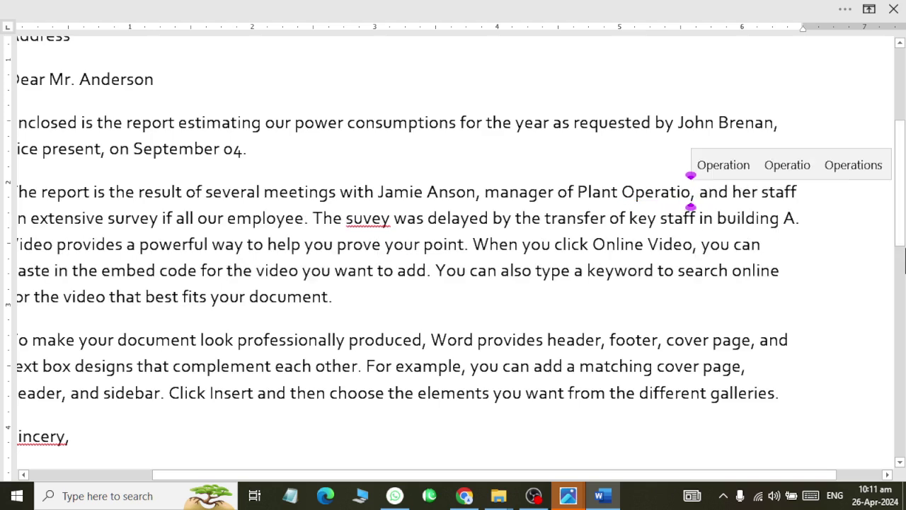
{"action": "type", "text": "ns"}
{"action": "left_click", "coordinate": [481, 270]}
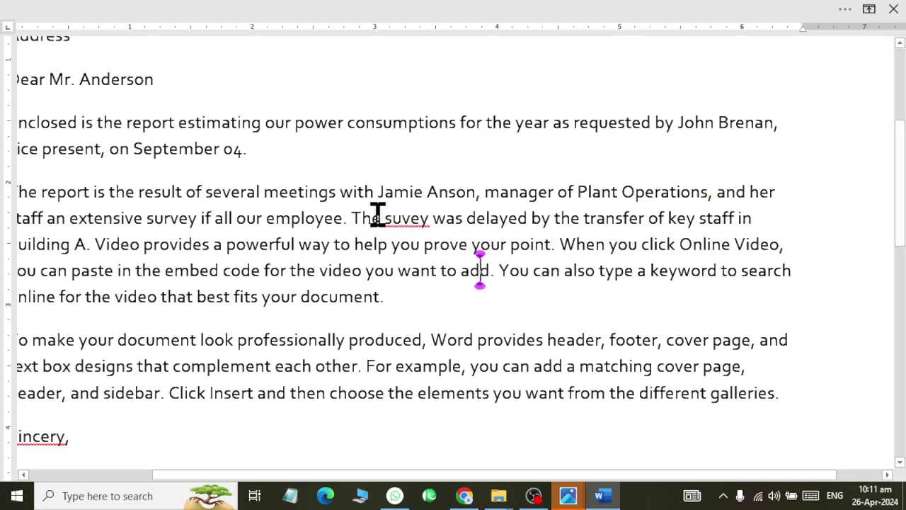
- Replace 'suvey' with 'survey'
{"action": "right_click", "coordinate": [401, 219]}
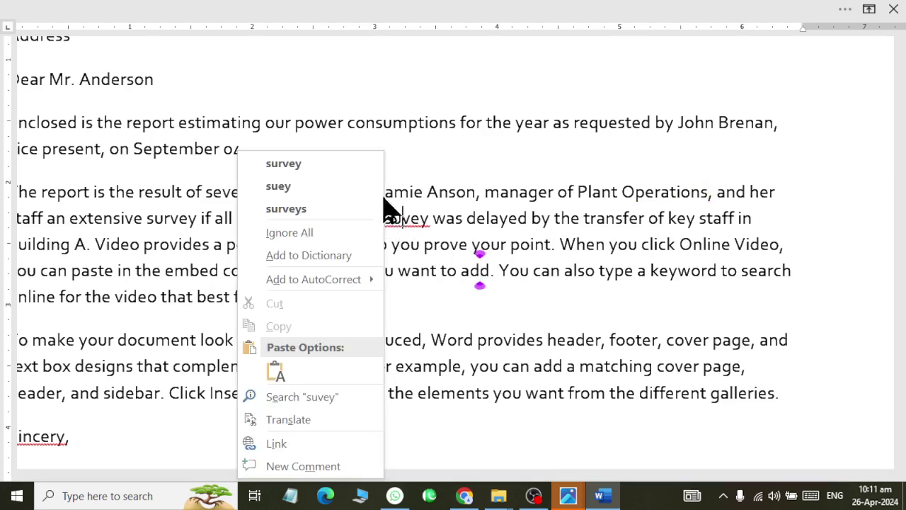
{"action": "left_click", "coordinate": [373, 170]}
{"action": "left_click", "coordinate": [5, 295]}
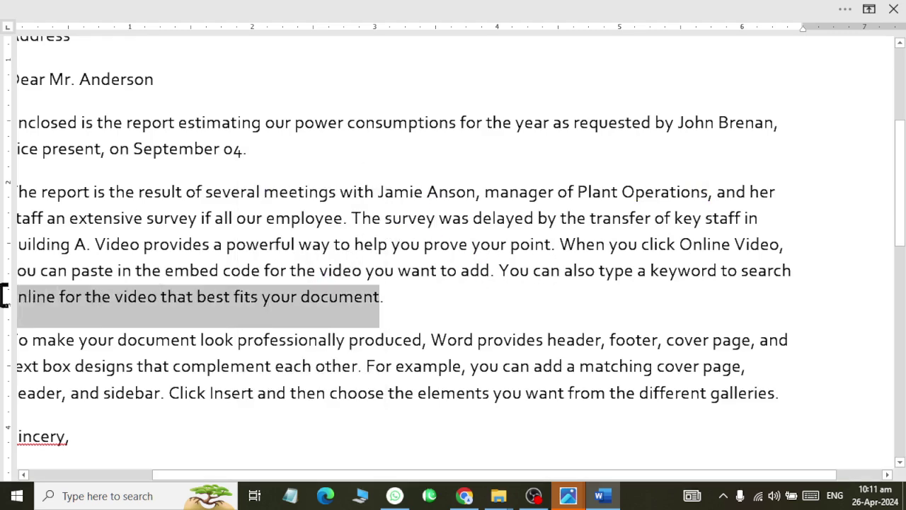
- Correct the misspelled closing 'Sincery' so it reads 'Sincerely,'
{"action": "scroll", "coordinate": [147, 318], "scroll_direction": "down", "scroll_amount": 2}
{"action": "right_click", "coordinate": [147, 318]}
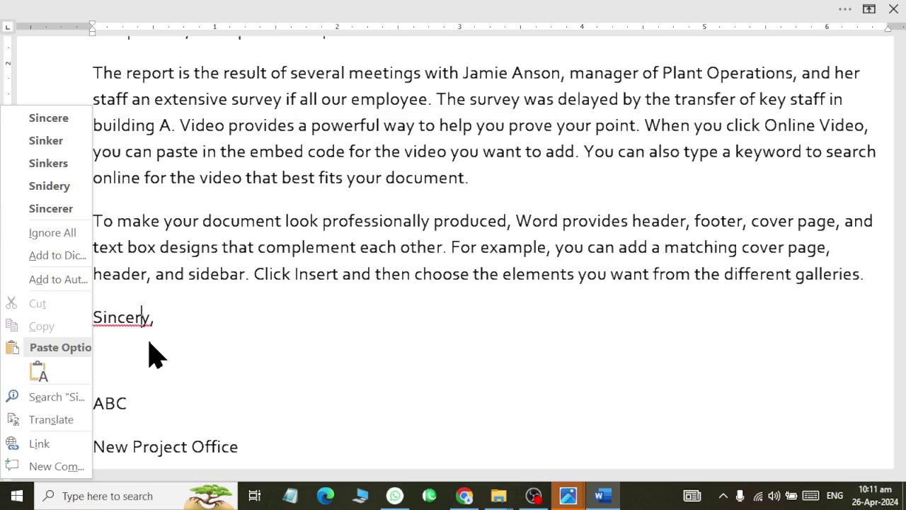
{"action": "left_click", "coordinate": [145, 337]}
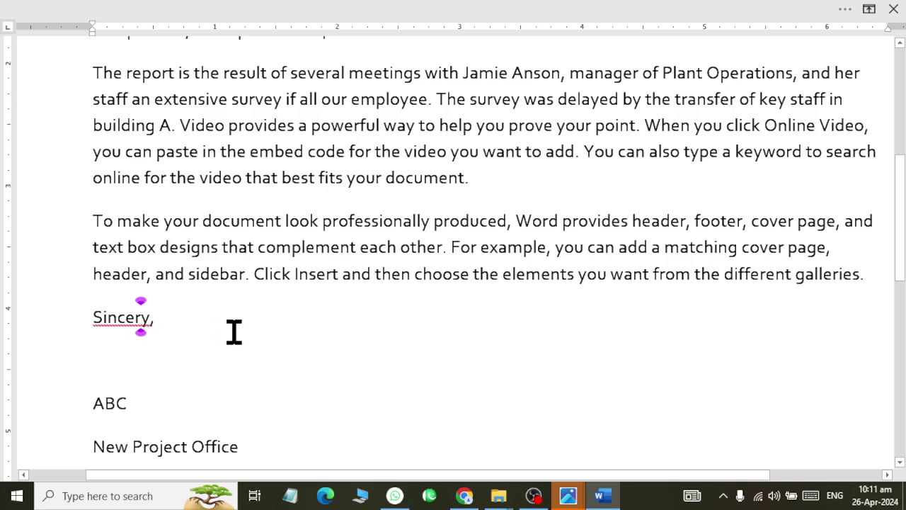
{"action": "type", "text": "el"}
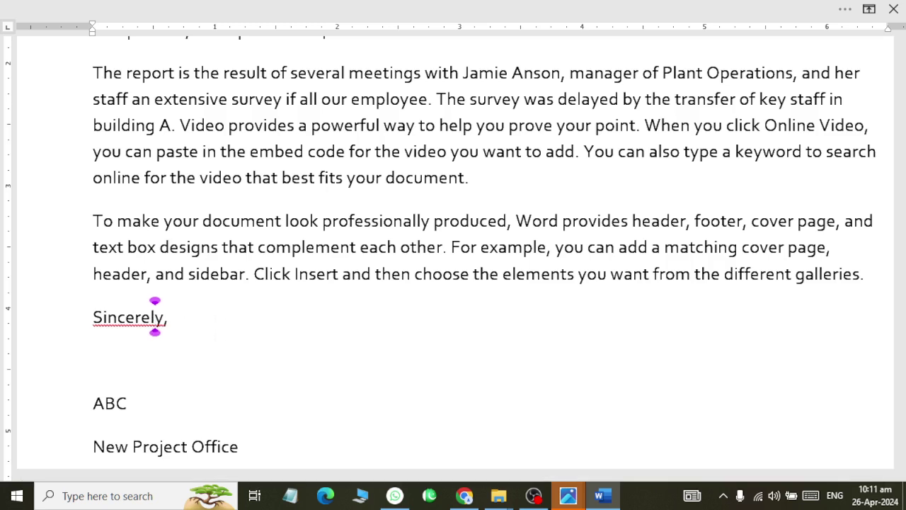
{"action": "right_click", "coordinate": [139, 331]}
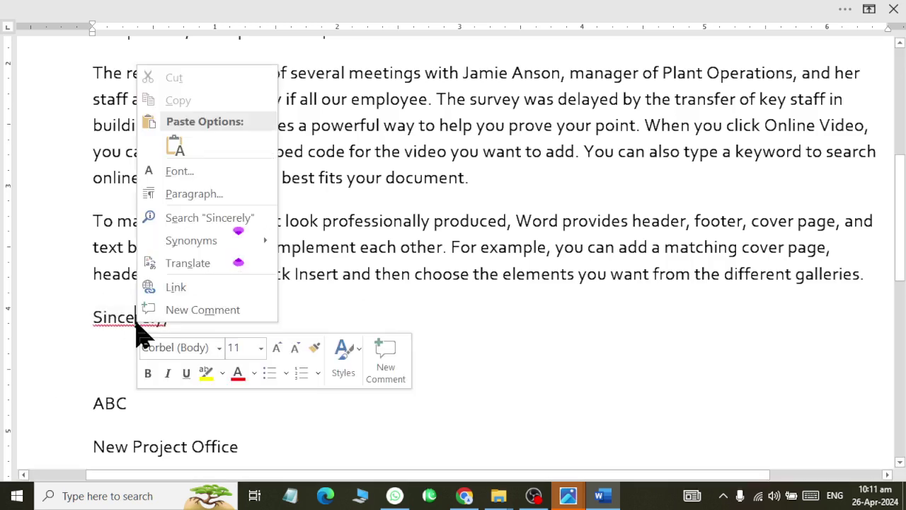
{"action": "left_click", "coordinate": [117, 329]}
{"action": "right_click", "coordinate": [121, 331]}
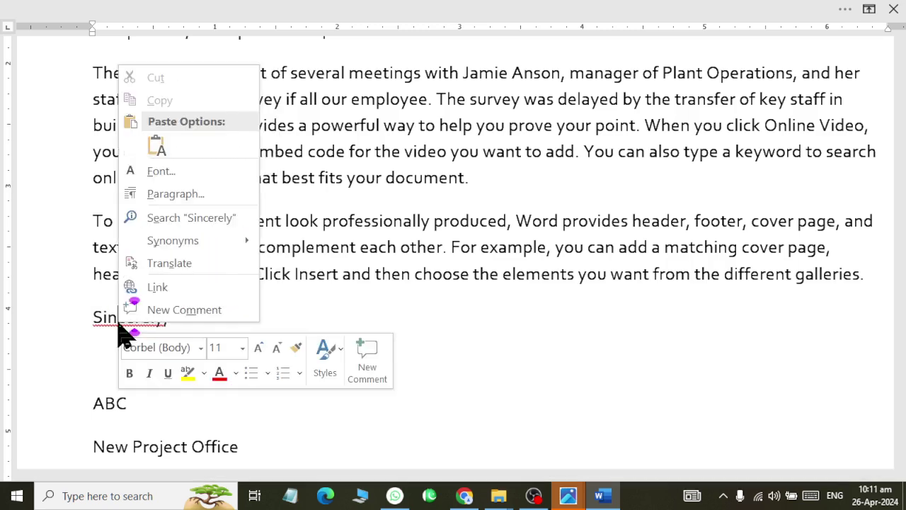
{"action": "left_click", "coordinate": [103, 316]}
{"action": "left_click", "coordinate": [201, 326]}
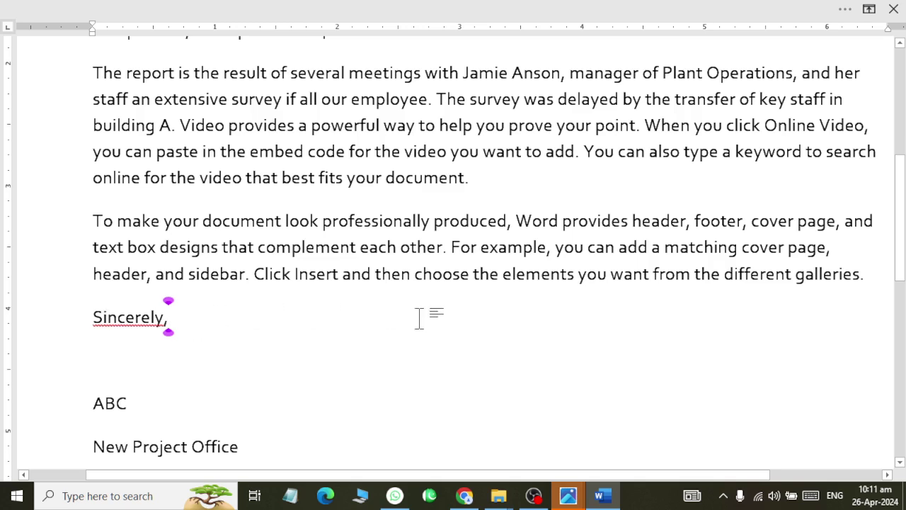
{"action": "key", "text": "BackSpace"}
{"action": "key", "text": "BackSpace"}
{"action": "key", "text": "BackSpace"}
{"action": "key", "text": "BackSpace"}
{"action": "key", "text": "BackSpace"}
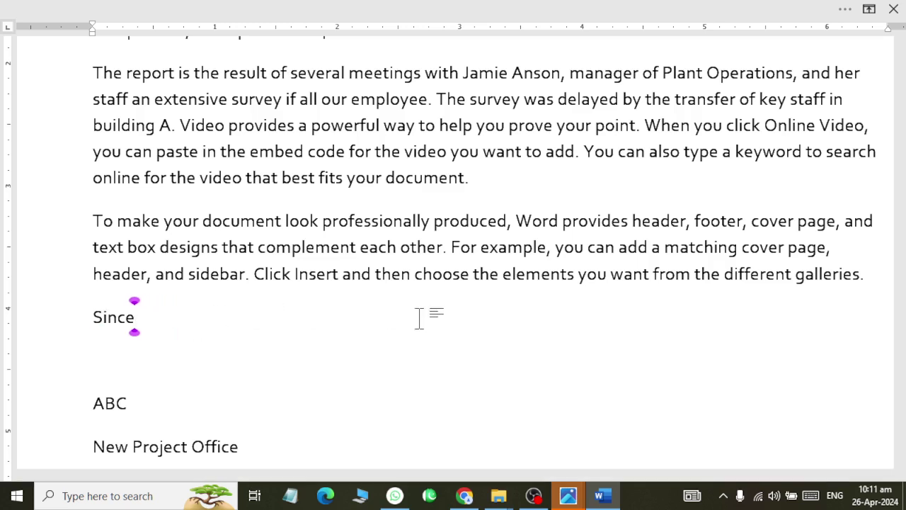
{"action": "type", "text": "re"}
{"action": "key", "text": "BackSpace"}
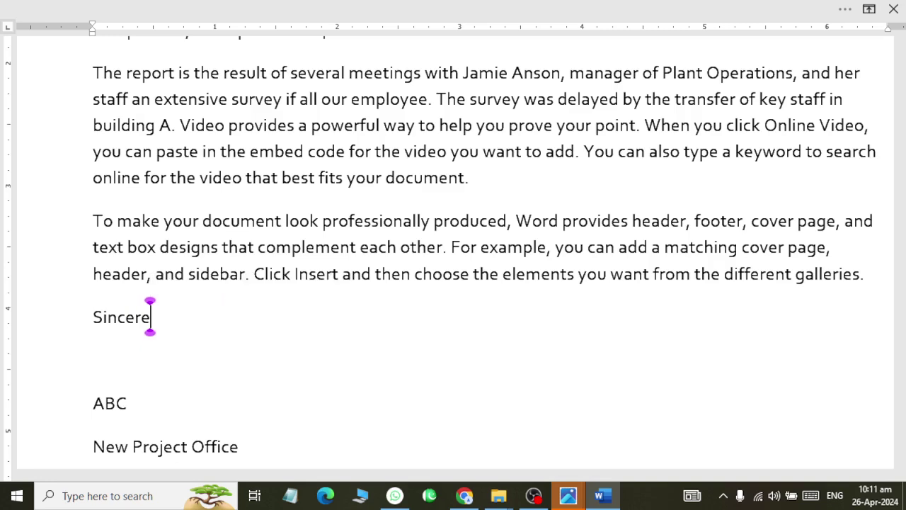
{"action": "type", "text": "ly"}
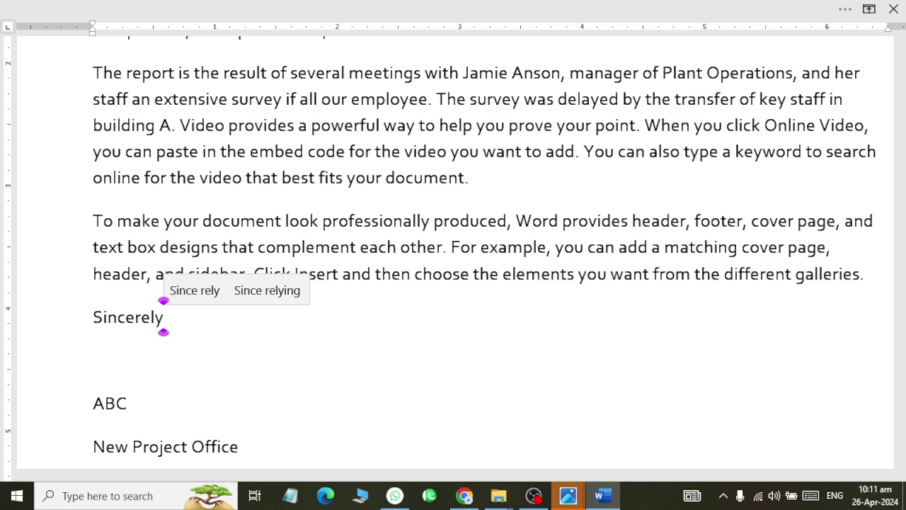
{"action": "type", "text": ","}
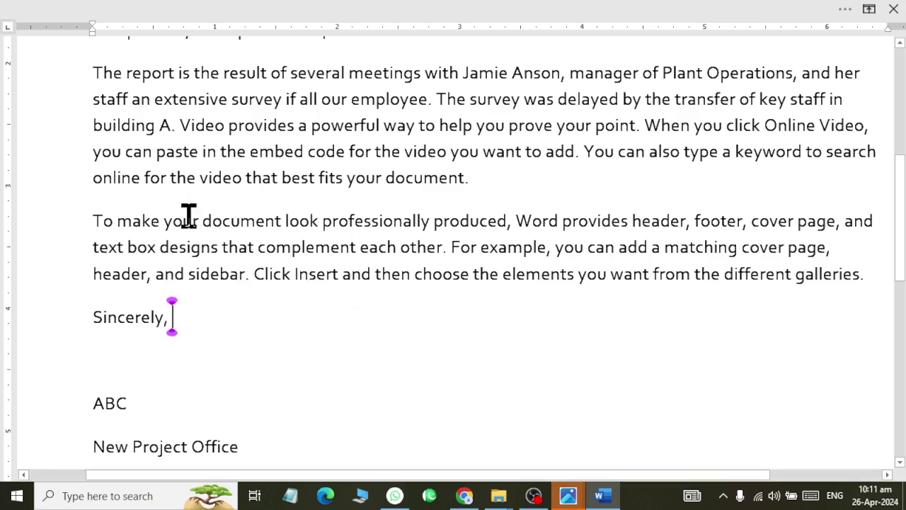
- Scroll up and down through the letter to review its content
{"action": "scroll", "coordinate": [190, 214], "scroll_direction": "up", "scroll_amount": 1}
{"action": "scroll", "coordinate": [190, 214], "scroll_direction": "up", "scroll_amount": 4}
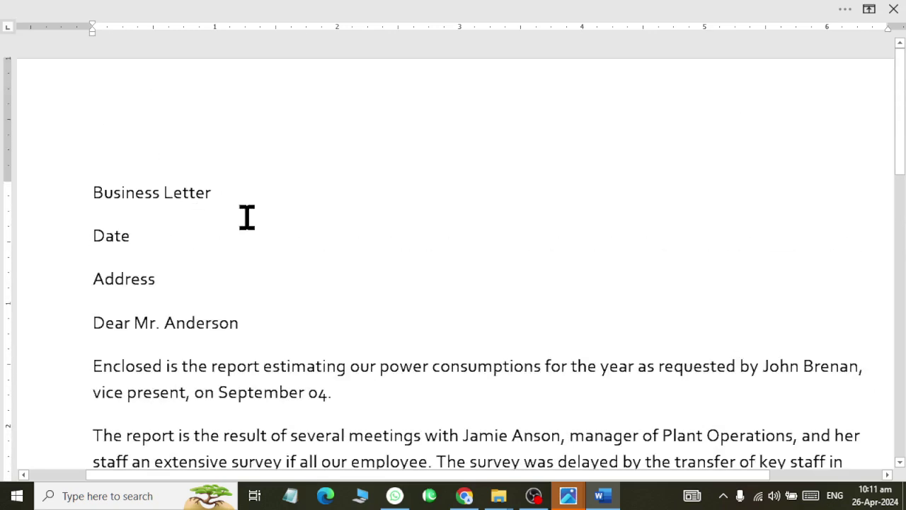
{"action": "scroll", "coordinate": [661, 194], "scroll_direction": "down", "scroll_amount": 3}
{"action": "scroll", "coordinate": [662, 200], "scroll_direction": "down", "scroll_amount": 2}
{"action": "scroll", "coordinate": [669, 221], "scroll_direction": "up", "scroll_amount": 1}
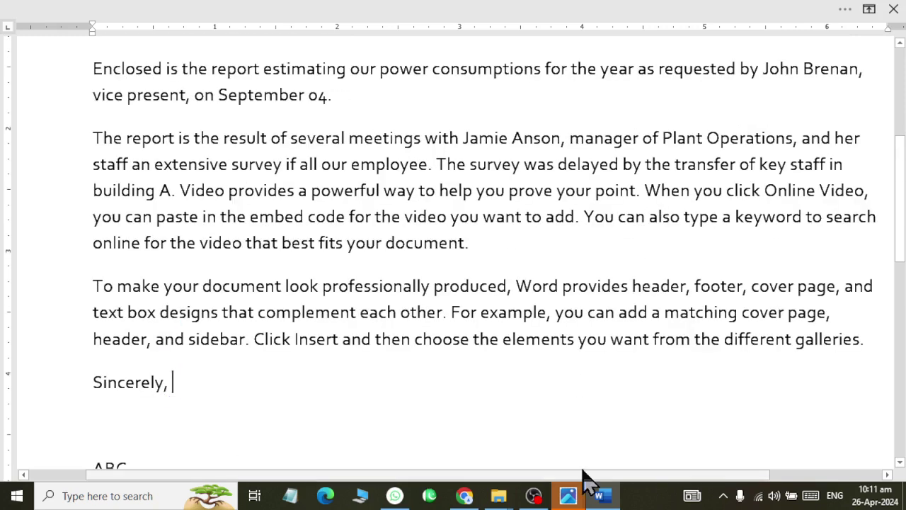
{"action": "scroll", "coordinate": [664, 425], "scroll_direction": "down", "scroll_amount": 3}
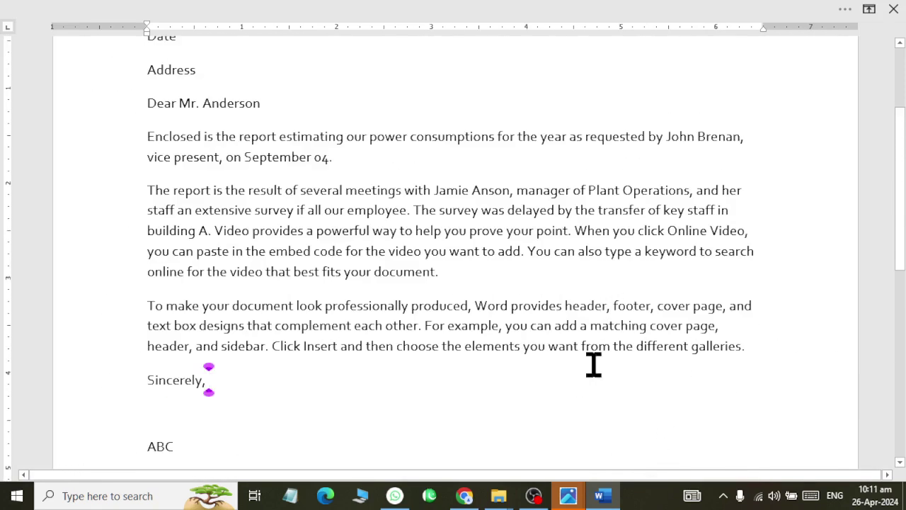
{"action": "left_click", "coordinate": [586, 306]}
{"action": "scroll", "coordinate": [872, 259], "scroll_direction": "down", "scroll_amount": 3}
{"action": "scroll", "coordinate": [853, 359], "scroll_direction": "down", "scroll_amount": 1}
{"action": "scroll", "coordinate": [852, 359], "scroll_direction": "up", "scroll_amount": 3}
{"action": "scroll", "coordinate": [662, 290], "scroll_direction": "up", "scroll_amount": 3}
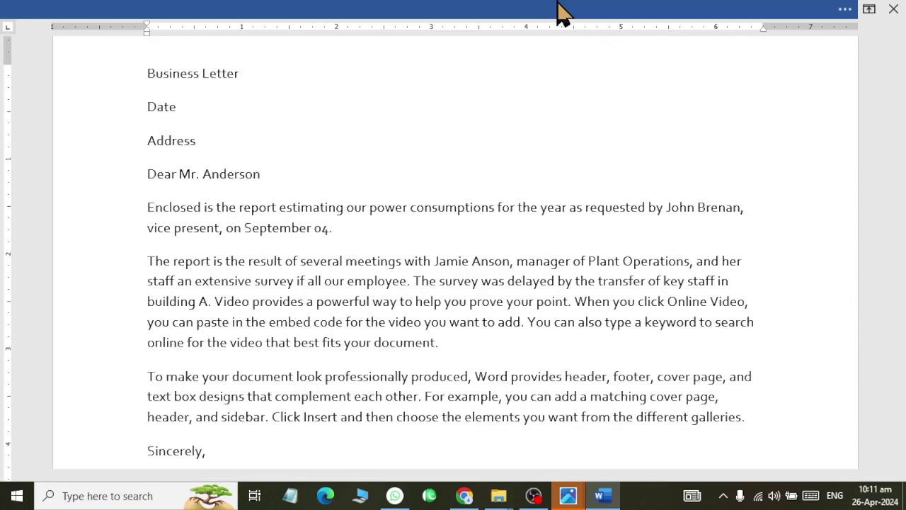
- Zoom the page out to 100% to see the whole letter
{"action": "left_click", "coordinate": [558, 12]}
{"action": "left_click", "coordinate": [741, 472]}
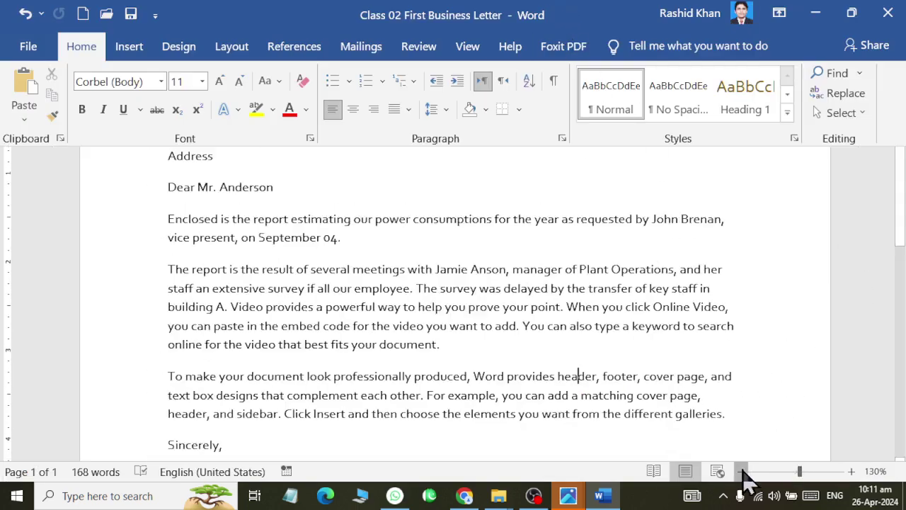
{"action": "left_click", "coordinate": [741, 472]}
{"action": "left_click", "coordinate": [742, 472]}
{"action": "left_click", "coordinate": [741, 472]}
{"action": "left_click", "coordinate": [572, 338]}
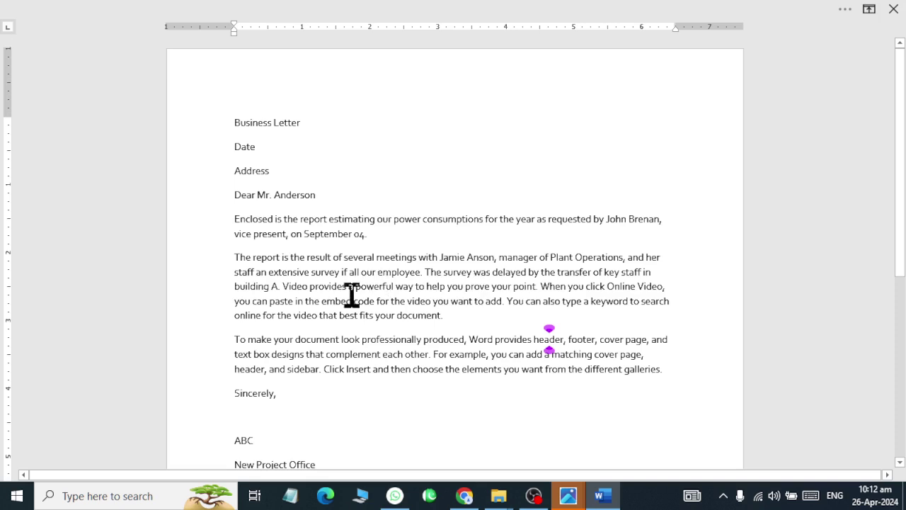
{"action": "scroll", "coordinate": [349, 245], "scroll_direction": "down", "scroll_amount": 5}
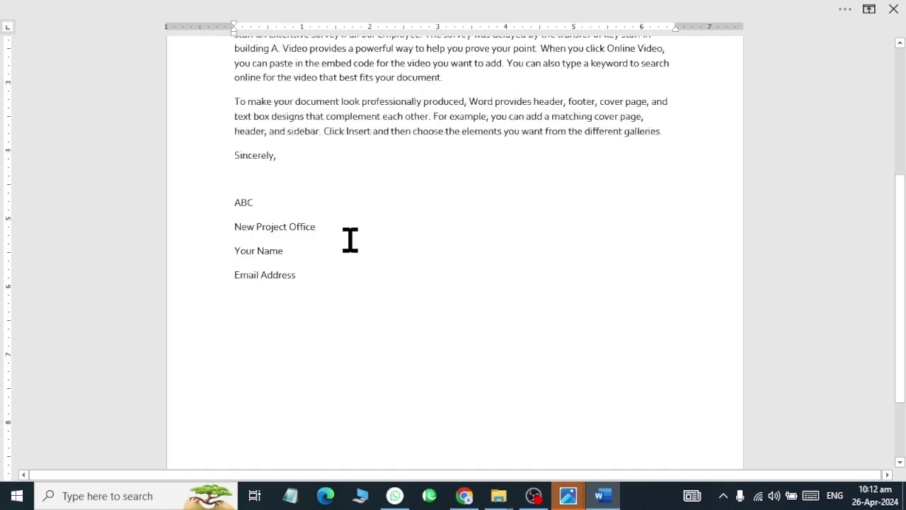
{"action": "scroll", "coordinate": [354, 233], "scroll_direction": "up", "scroll_amount": 5}
{"action": "scroll", "coordinate": [359, 225], "scroll_direction": "down", "scroll_amount": 2}
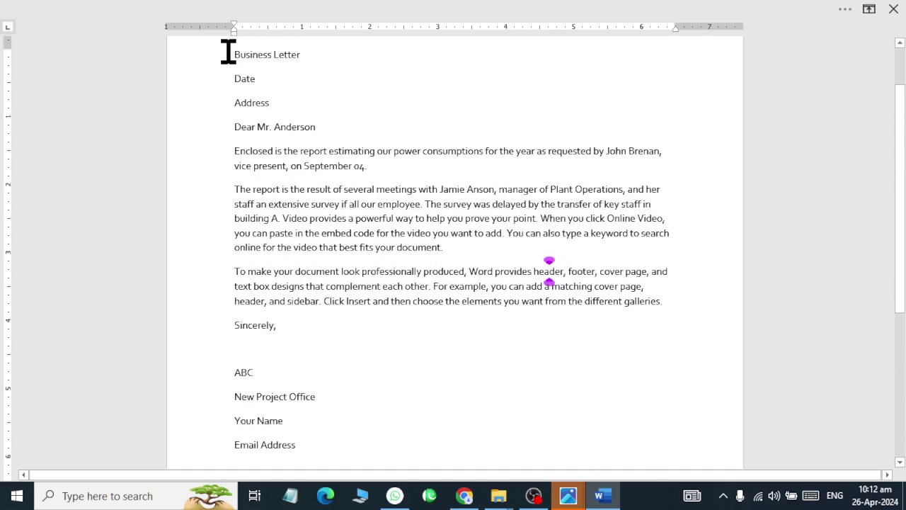
- Select the entire letter through Email Address and set its font size to 14
{"action": "left_click_drag", "start_coordinate": [228, 51], "coordinate": [339, 457]}
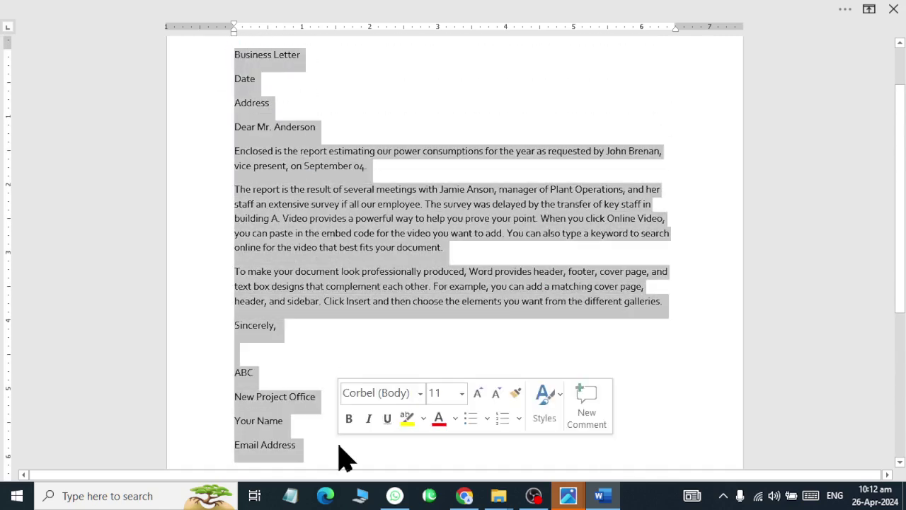
{"action": "left_click", "coordinate": [113, 11]}
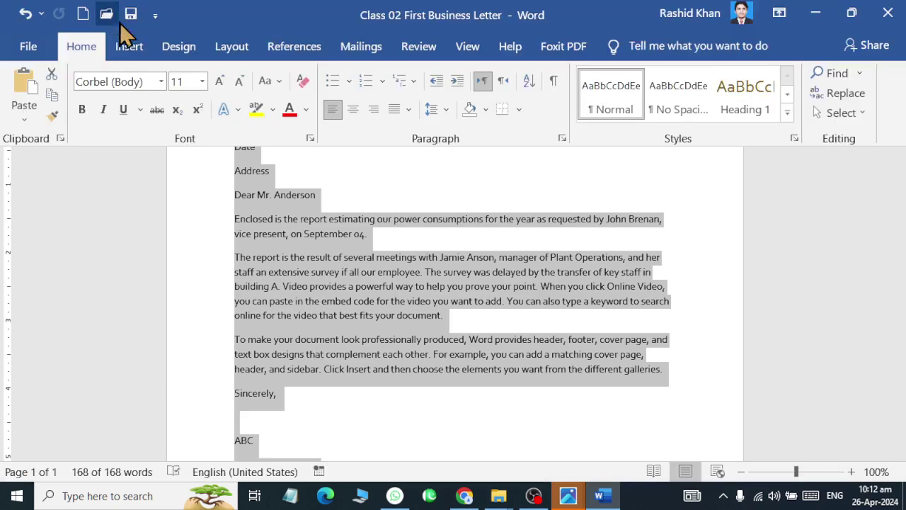
{"action": "left_click", "coordinate": [203, 83]}
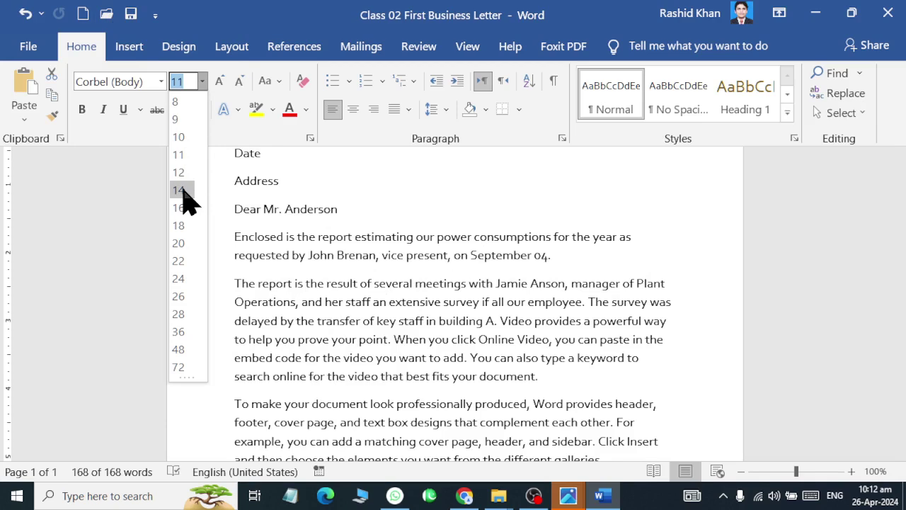
{"action": "left_click", "coordinate": [179, 190]}
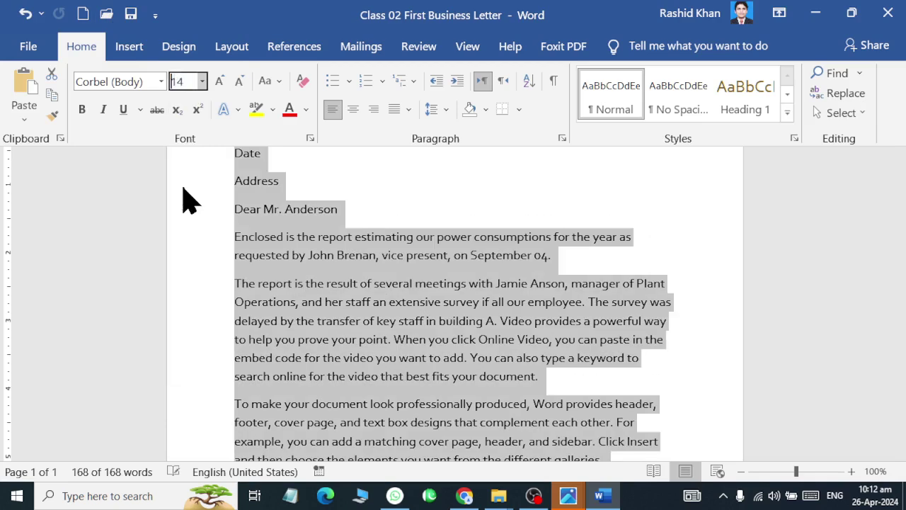
{"action": "key", "text": "ctrl+shift+F1"}
- Centre the Business Letter title and keep the ribbon permanently shown
{"action": "left_click", "coordinate": [339, 124]}
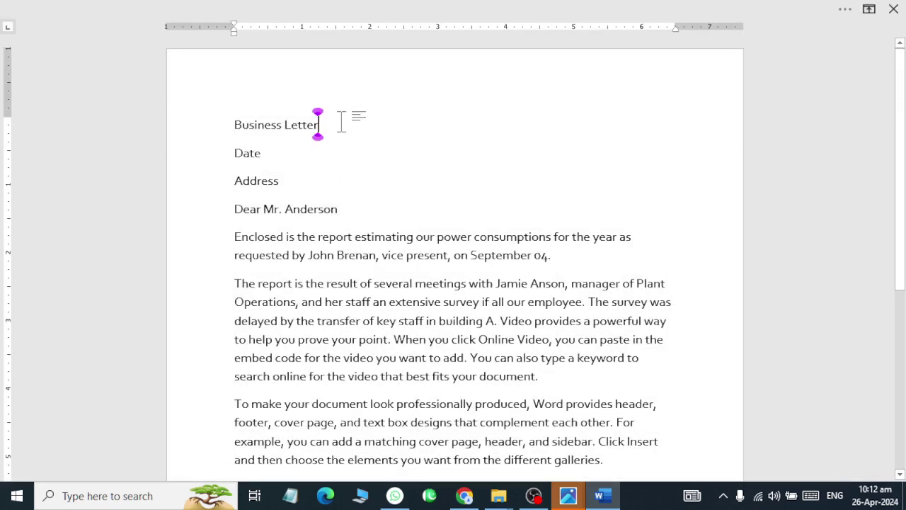
{"action": "left_click", "coordinate": [194, 121]}
{"action": "left_click", "coordinate": [83, 18]}
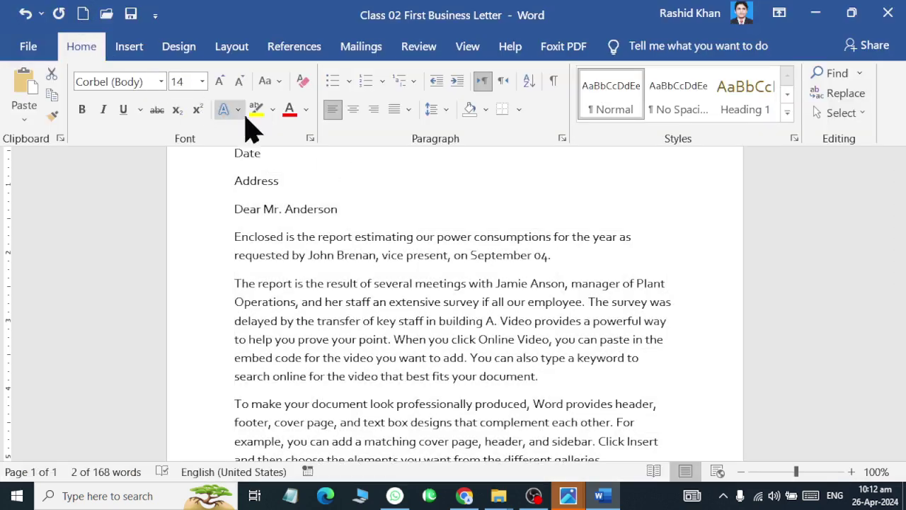
{"action": "left_click", "coordinate": [352, 113]}
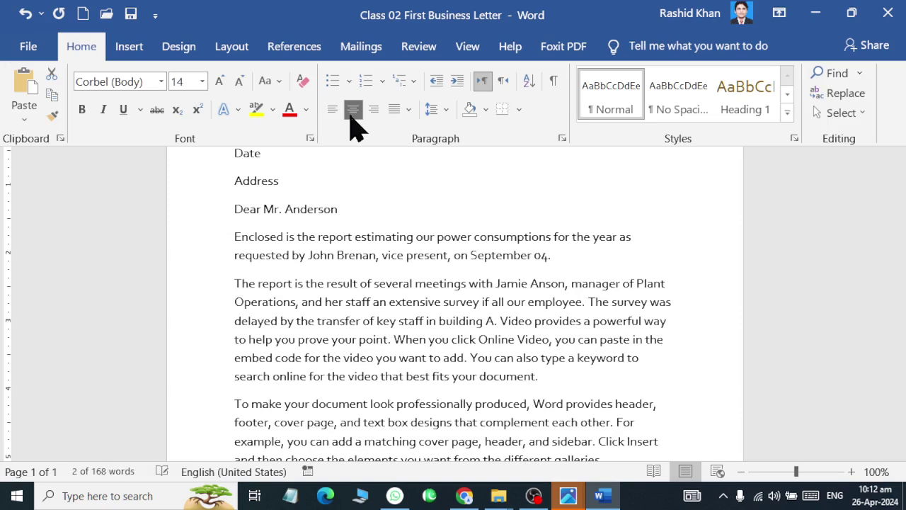
{"action": "left_click", "coordinate": [779, 12]}
{"action": "left_click", "coordinate": [785, 70]}
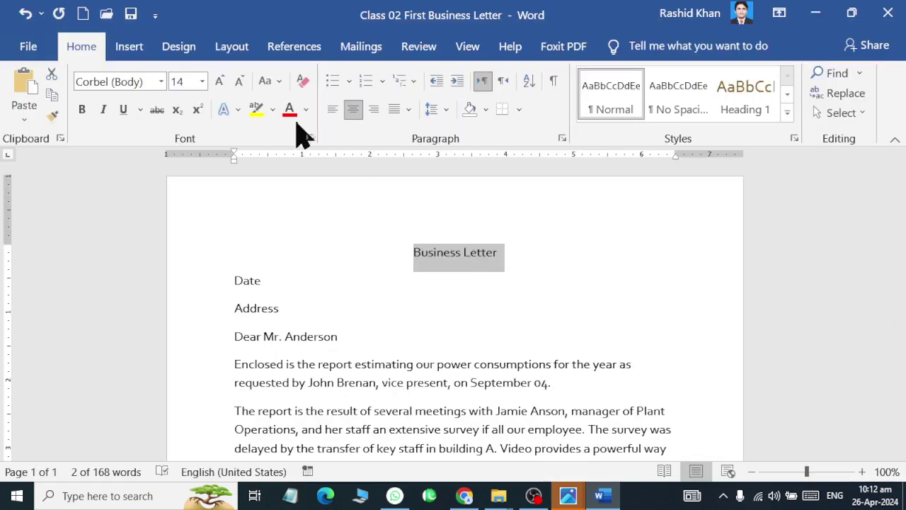
{"action": "left_click", "coordinate": [358, 113]}
{"action": "left_click", "coordinate": [371, 111]}
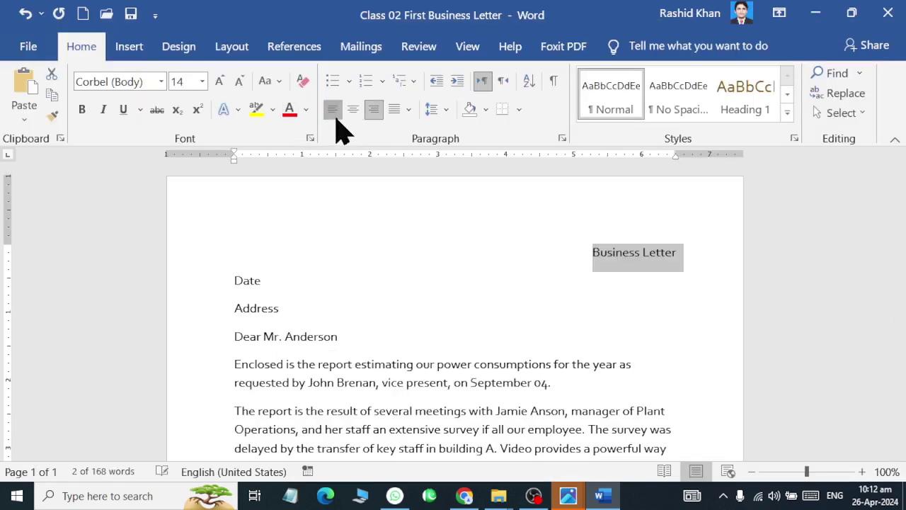
{"action": "left_click", "coordinate": [332, 111]}
{"action": "left_click", "coordinate": [354, 113]}
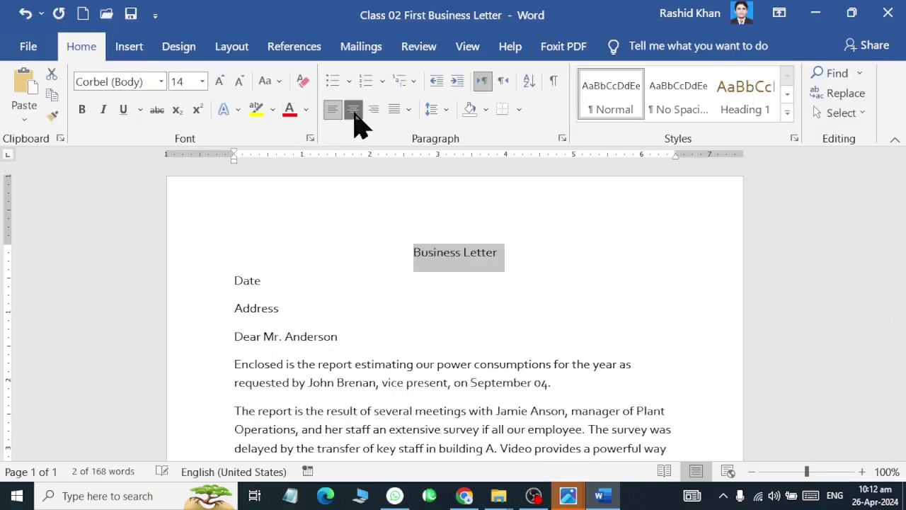
- Make the title 20 pt, bold, underlined and uppercase 'BUSINESS LETTER'
{"action": "left_click", "coordinate": [219, 82]}
{"action": "left_click", "coordinate": [220, 82]}
{"action": "left_click", "coordinate": [220, 82]}
{"action": "left_click", "coordinate": [219, 82]}
{"action": "left_click", "coordinate": [239, 81]}
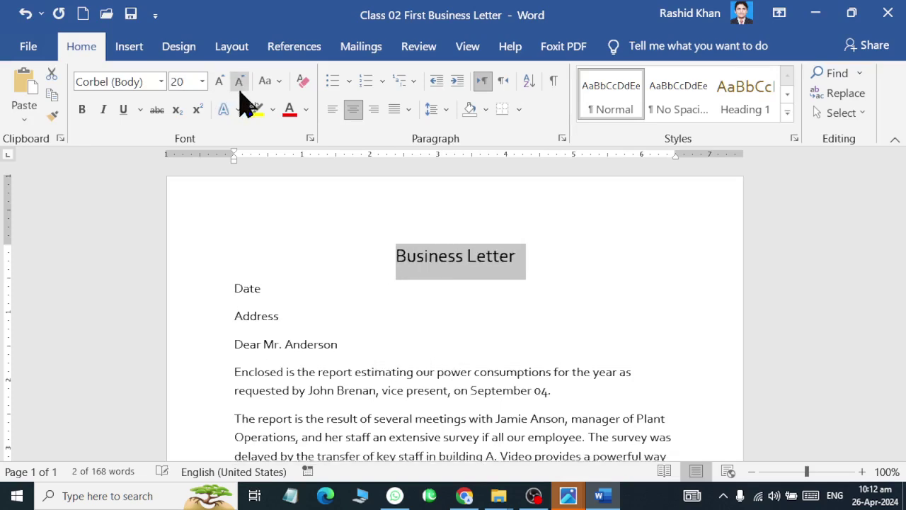
{"action": "left_click", "coordinate": [82, 110]}
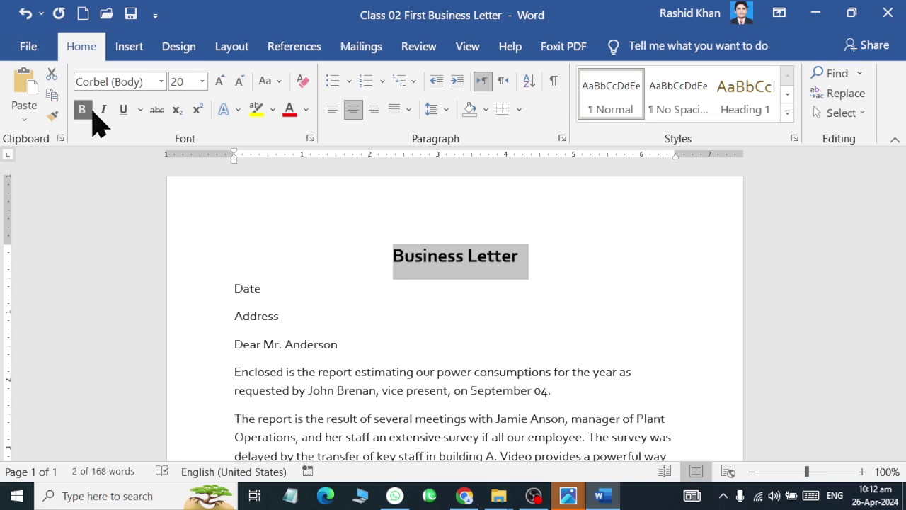
{"action": "left_click", "coordinate": [90, 112]}
{"action": "left_click", "coordinate": [90, 112]}
{"action": "left_click", "coordinate": [124, 111]}
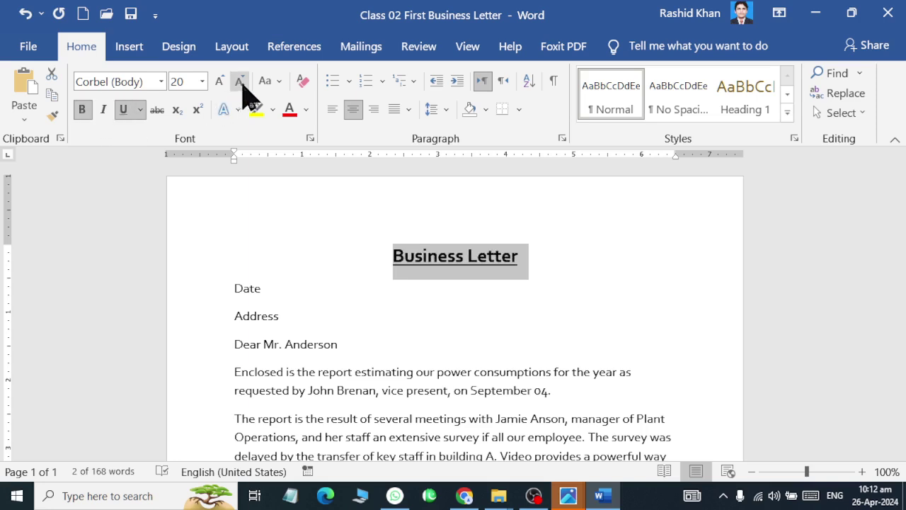
{"action": "left_click", "coordinate": [268, 82]}
{"action": "left_click", "coordinate": [278, 144]}
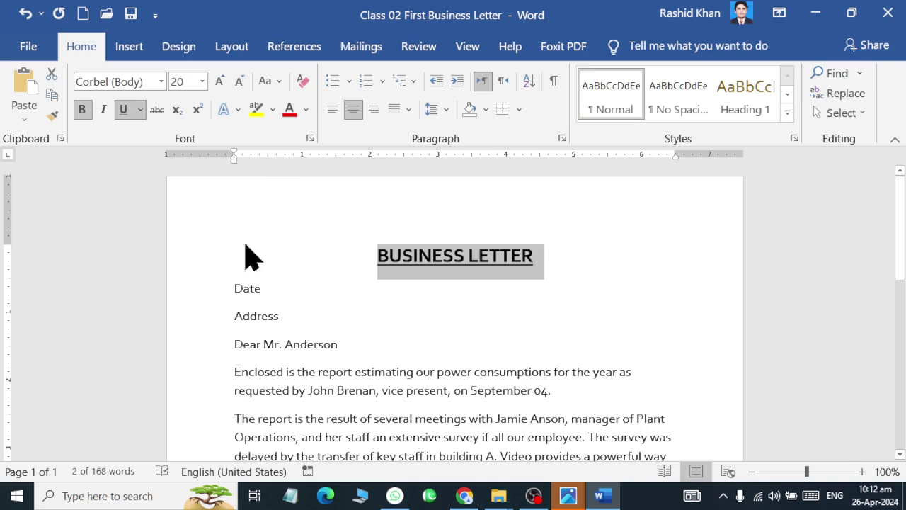
{"action": "mouse_move", "coordinate": [237, 287]}
{"action": "left_mouse_down"}
{"action": "mouse_move", "coordinate": [351, 336]}
{"action": "mouse_move", "coordinate": [341, 346]}
{"action": "left_mouse_up"}
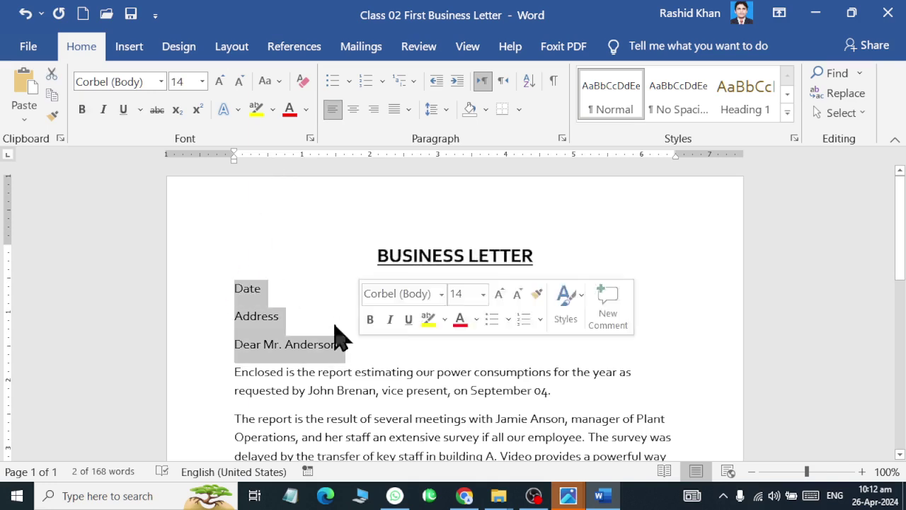
- Bold only the greeting line, add a comma at its end, and select the Date label
{"action": "left_click", "coordinate": [82, 112]}
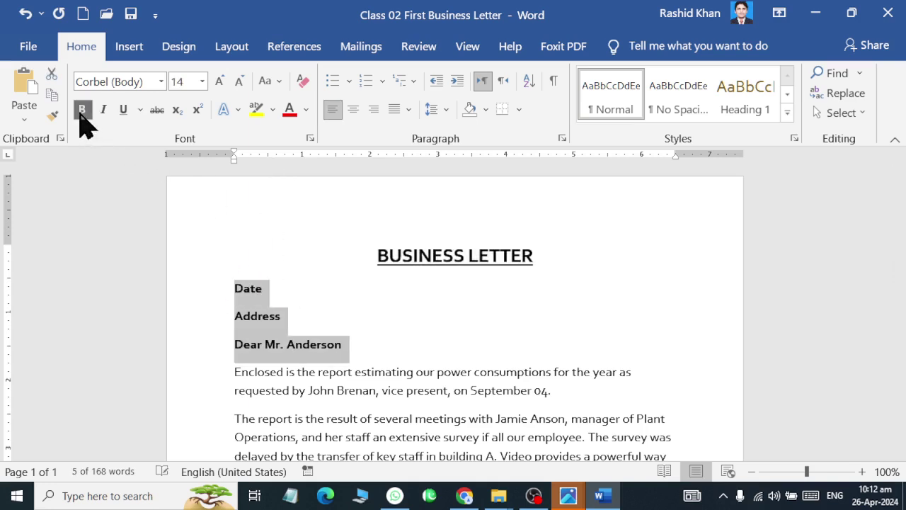
{"action": "left_click", "coordinate": [82, 112]}
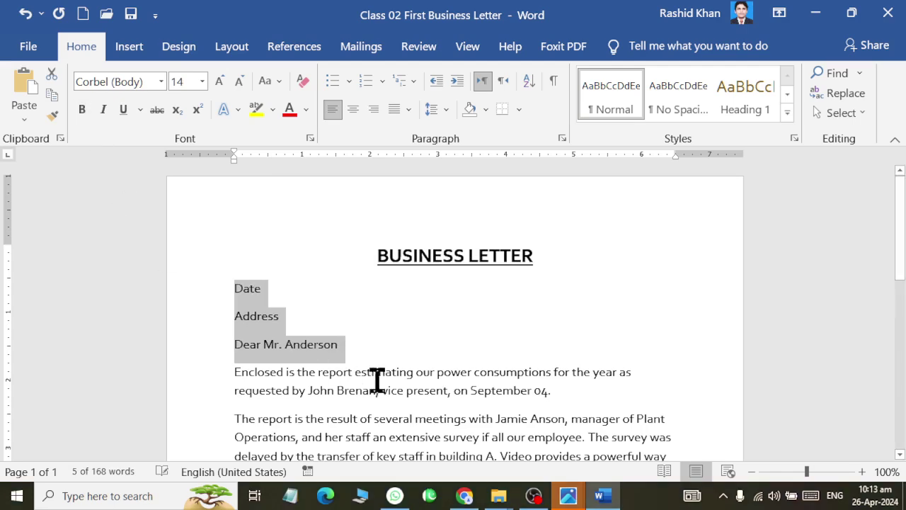
{"action": "left_click", "coordinate": [385, 359]}
{"action": "left_click_drag", "start_coordinate": [340, 344], "coordinate": [208, 337]}
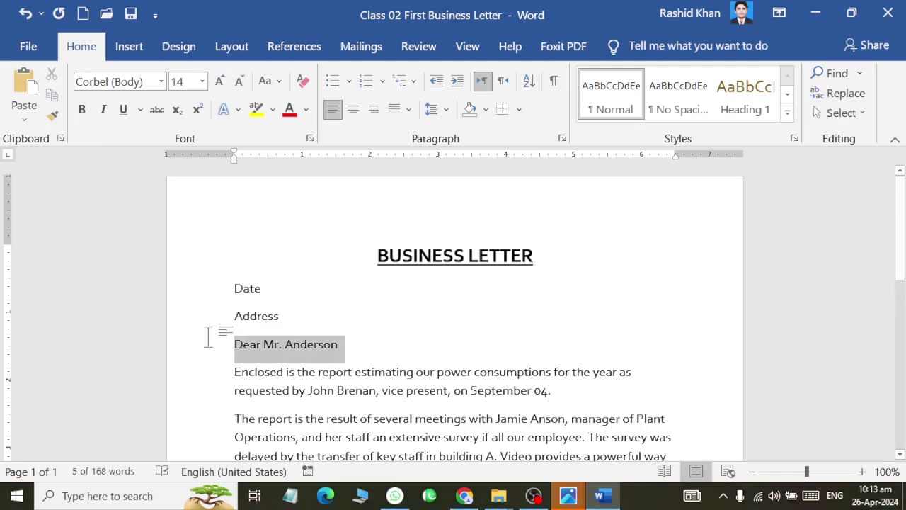
{"action": "left_click", "coordinate": [82, 110]}
{"action": "left_click", "coordinate": [365, 350]}
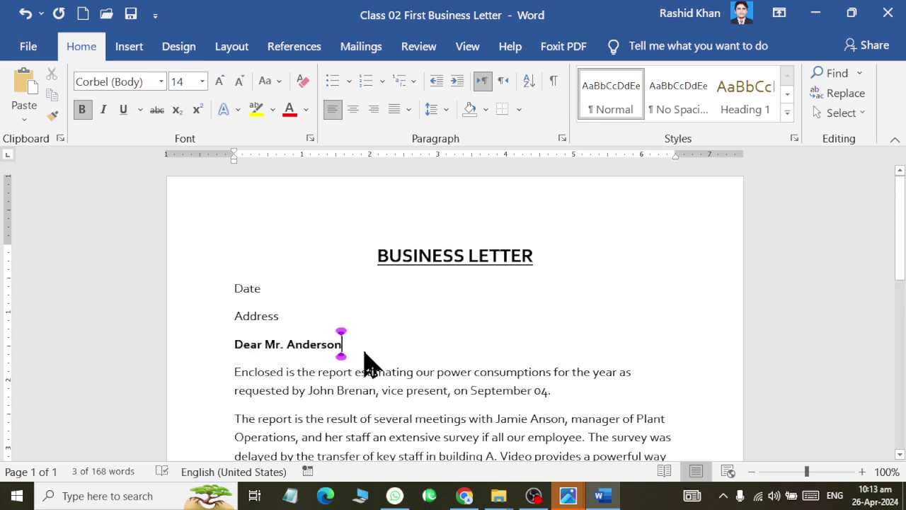
{"action": "type", "text": ","}
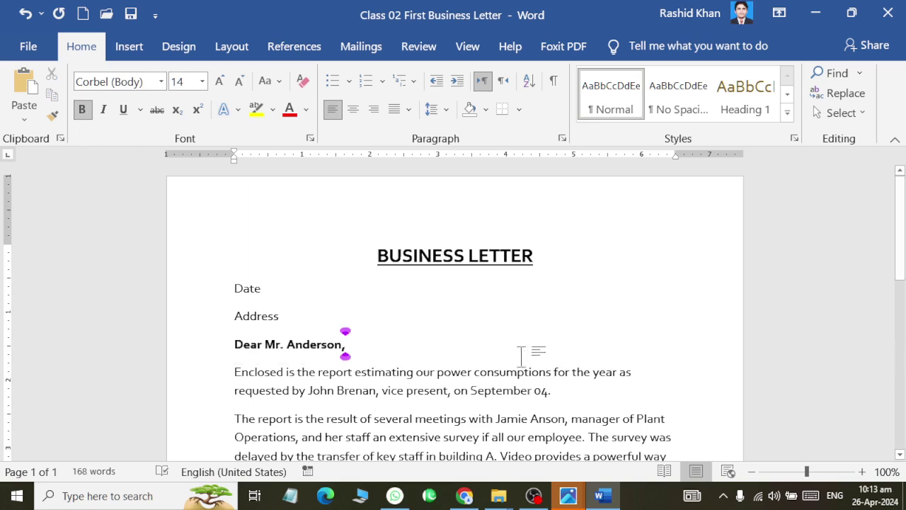
{"action": "left_click", "coordinate": [318, 288]}
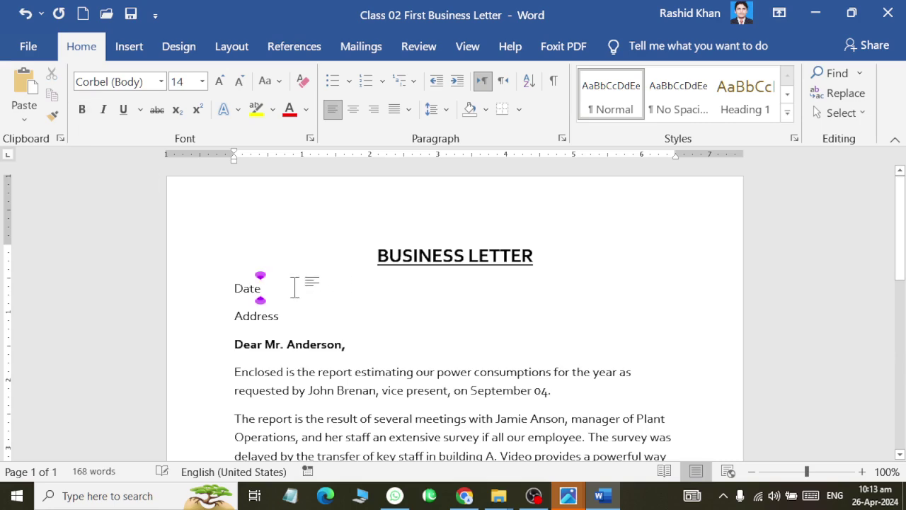
{"action": "left_click_drag", "start_coordinate": [295, 288], "coordinate": [232, 287]}
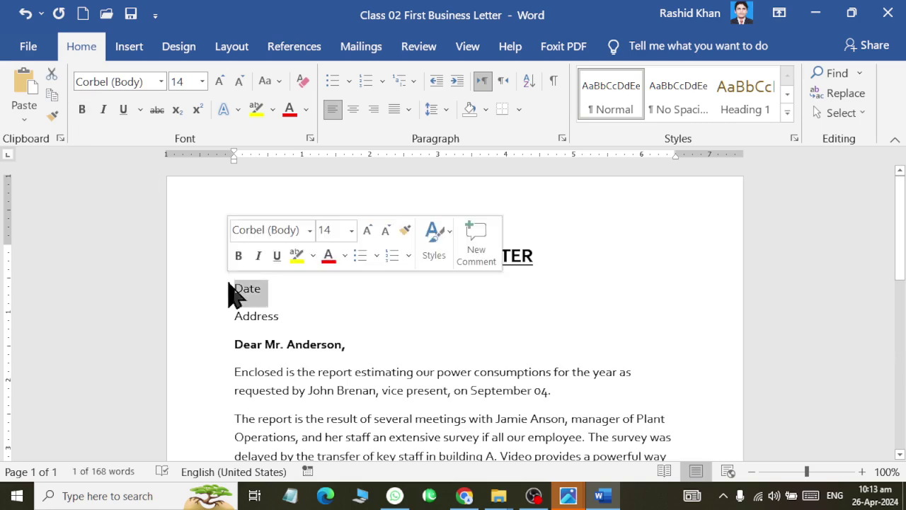
- Append ': 26 April 2024' to Date and add 'Muslim Town Shahdadpur' on a new line under Address
{"action": "left_click", "coordinate": [229, 285]}
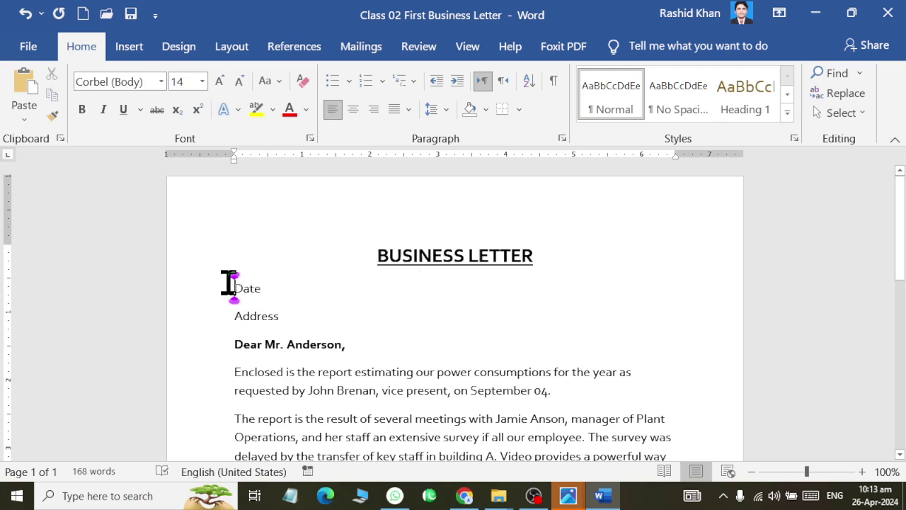
{"action": "type", "text": ":"}
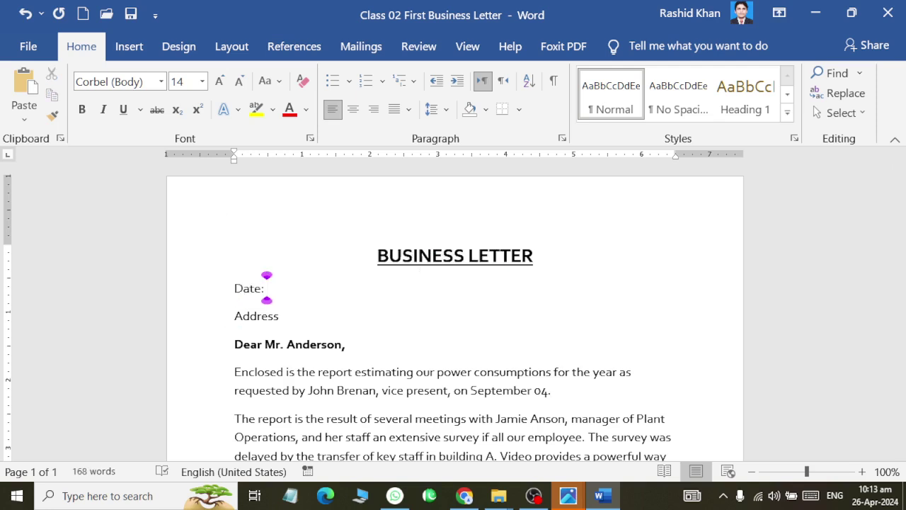
{"action": "type", "text": " 26 A"}
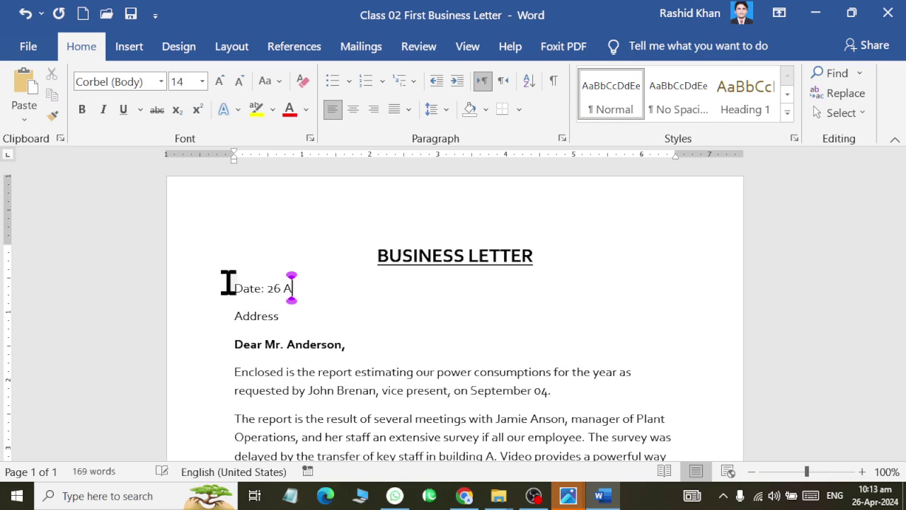
{"action": "type", "text": "pril"}
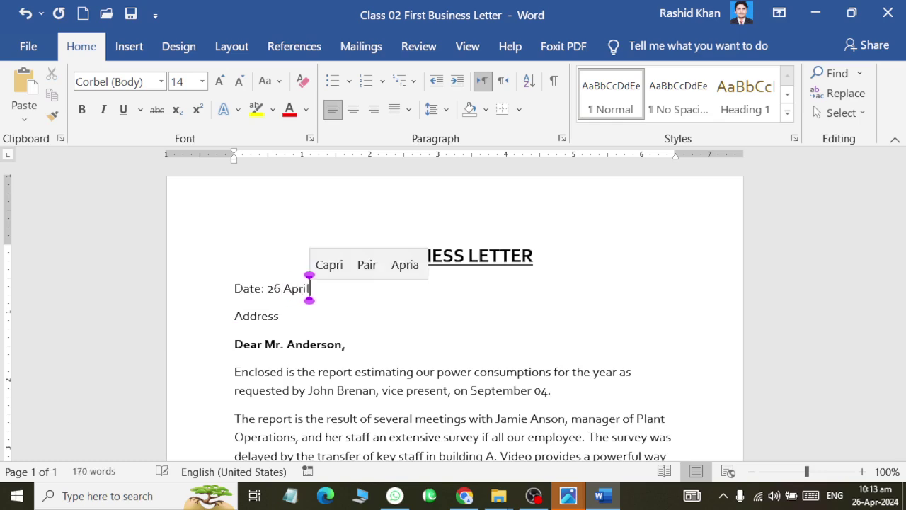
{"action": "type", "text": " 2024"}
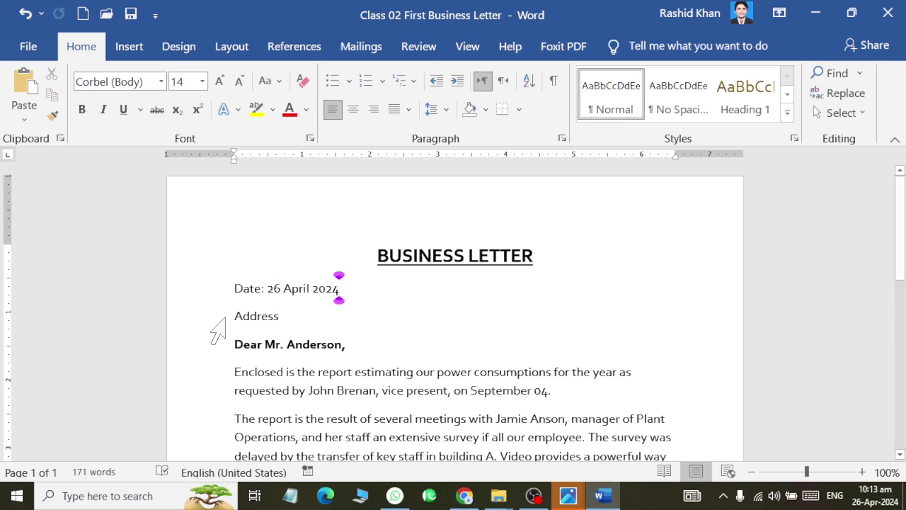
{"action": "left_click", "coordinate": [216, 323]}
{"action": "left_click", "coordinate": [265, 320]}
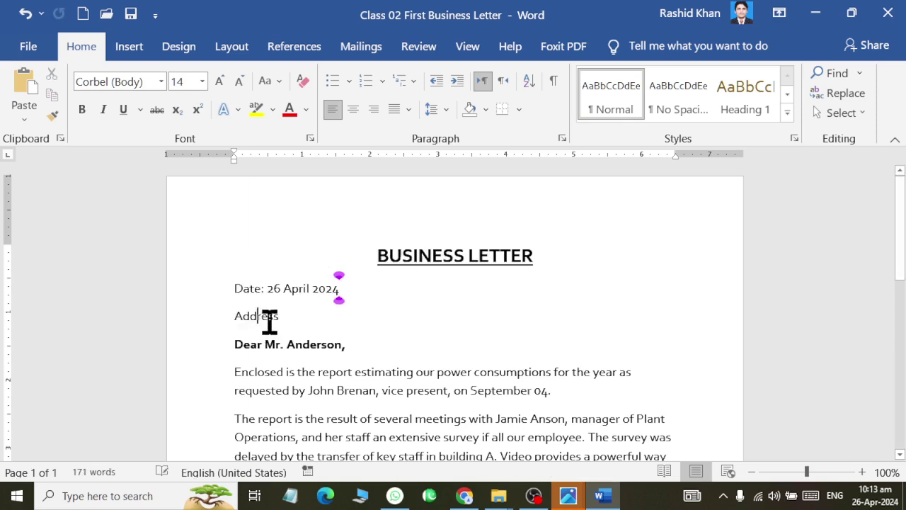
{"action": "left_click", "coordinate": [306, 327]}
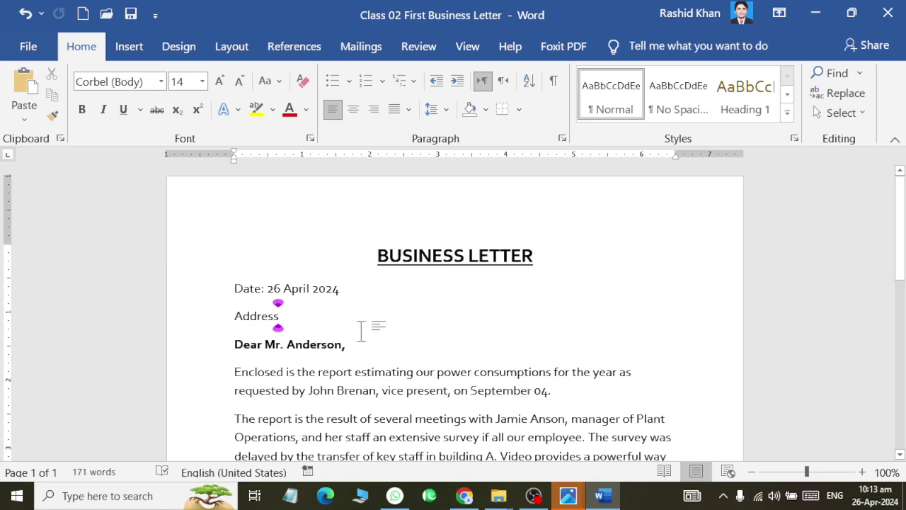
{"action": "key", "text": "Return"}
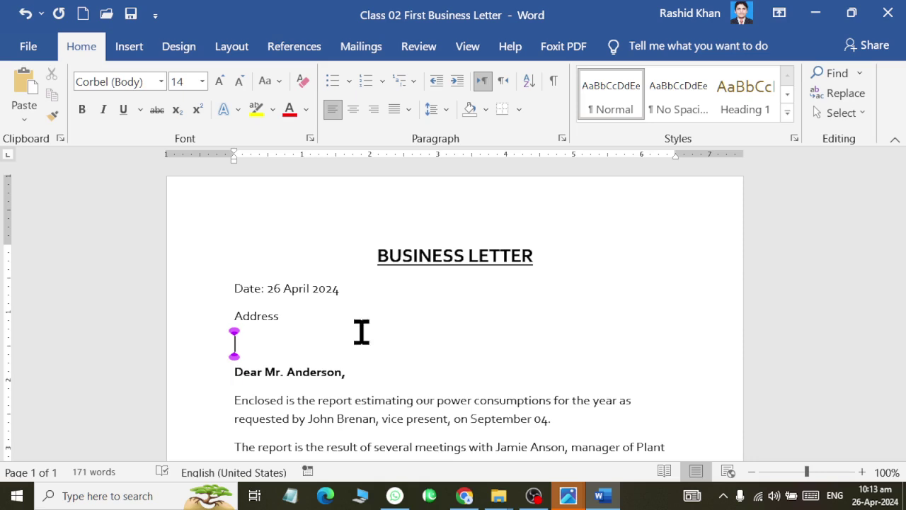
{"action": "type", "text": "Muslim"}
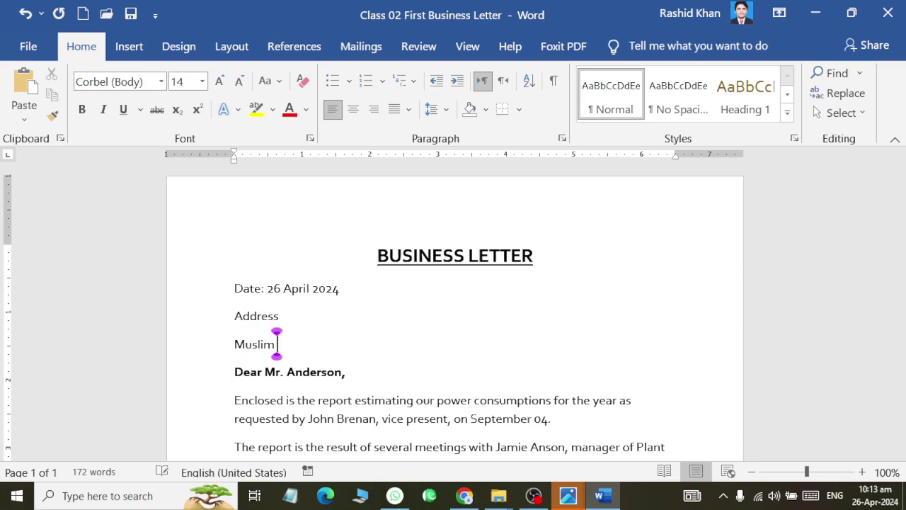
{"action": "type", "text": " TOwn Shahdadpo"}
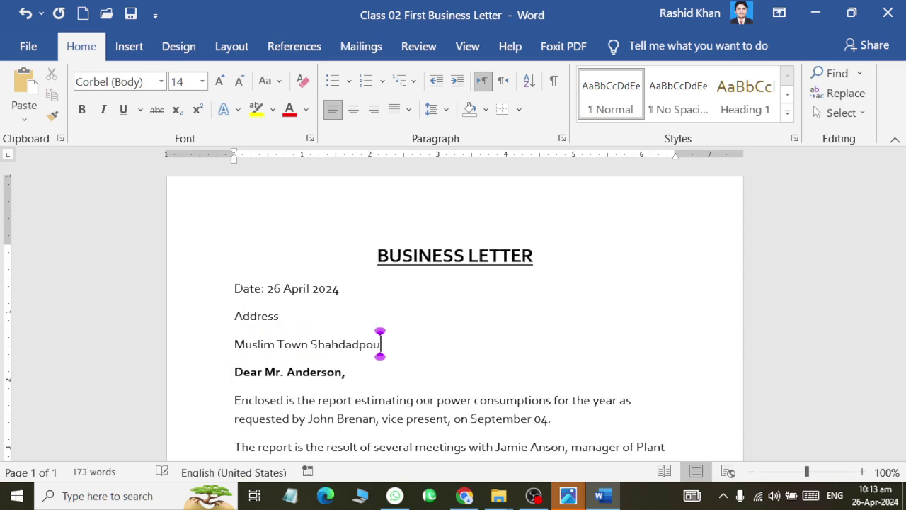
{"action": "type", "text": "u"}
{"action": "key", "text": "BackSpace"}
{"action": "key", "text": "BackSpace"}
{"action": "key", "text": "BackSpace"}
{"action": "type", "text": "ur,"}
- Make the Address and Date labels bold
{"action": "mouse_move", "coordinate": [239, 317]}
{"action": "left_mouse_down"}
{"action": "mouse_move", "coordinate": [289, 313]}
{"action": "mouse_move", "coordinate": [234, 315]}
{"action": "left_mouse_up"}
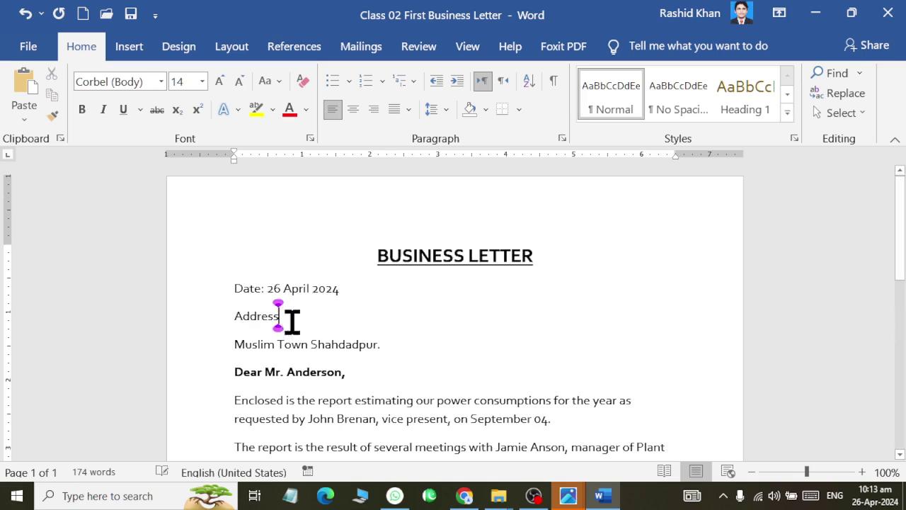
{"action": "left_click", "coordinate": [82, 110]}
{"action": "left_click", "coordinate": [245, 287]}
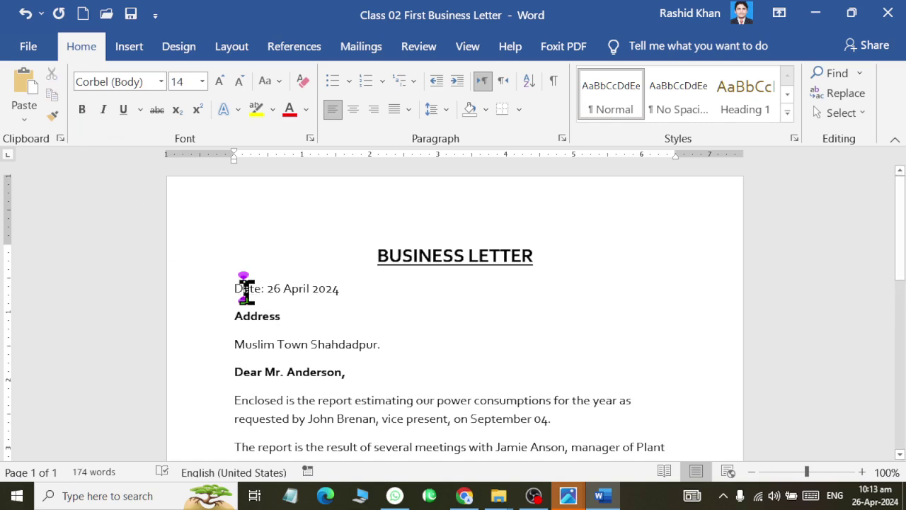
{"action": "left_click_drag", "start_coordinate": [252, 288], "coordinate": [208, 298]}
{"action": "left_click", "coordinate": [82, 110]}
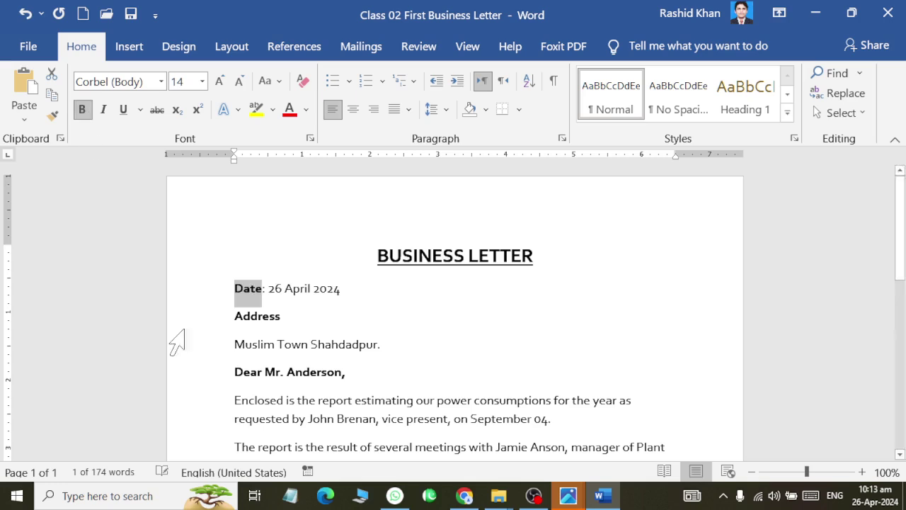
{"action": "left_click", "coordinate": [330, 347]}
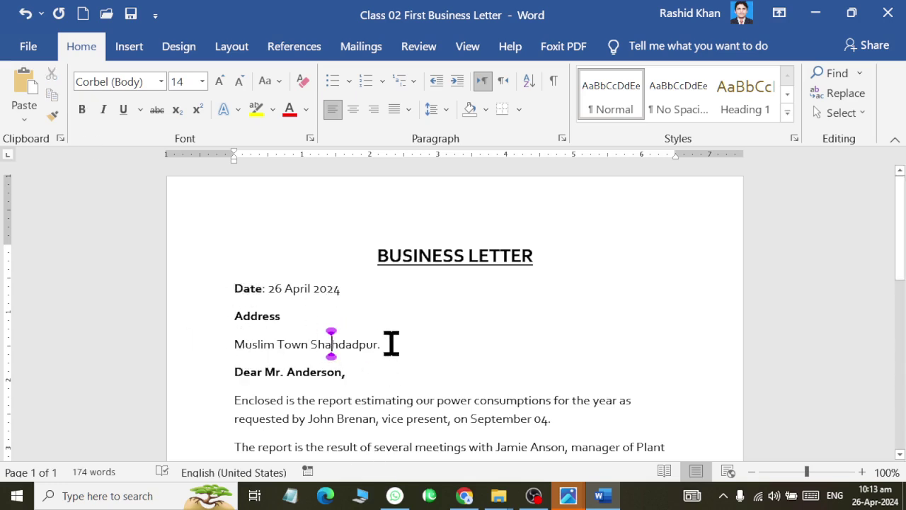
- Remove space after the address lines and add space before the Dear Mr. Anderson greeting
{"action": "left_click_drag", "start_coordinate": [227, 316], "coordinate": [375, 354]}
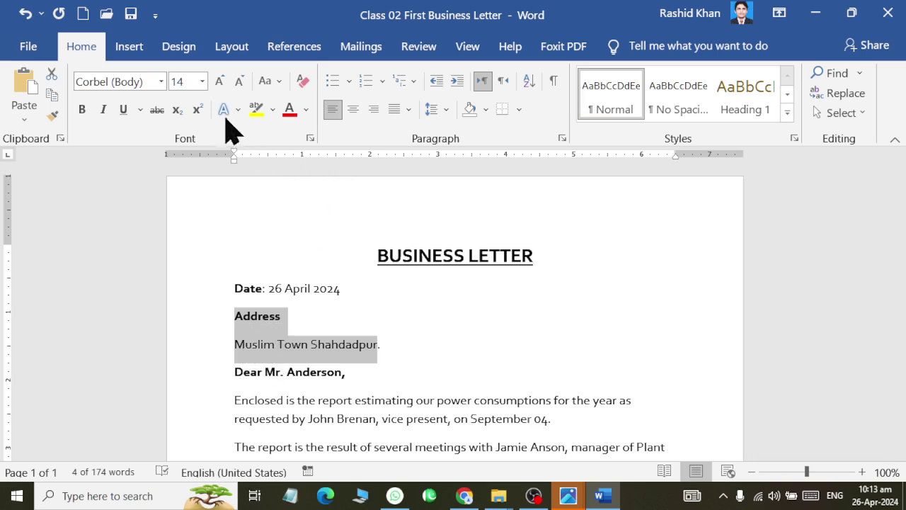
{"action": "left_click", "coordinate": [435, 111]}
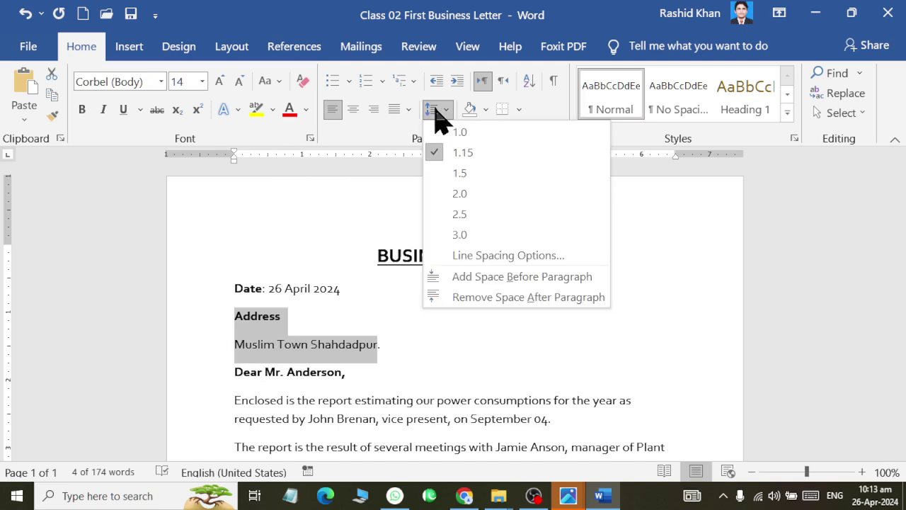
{"action": "left_click", "coordinate": [442, 293]}
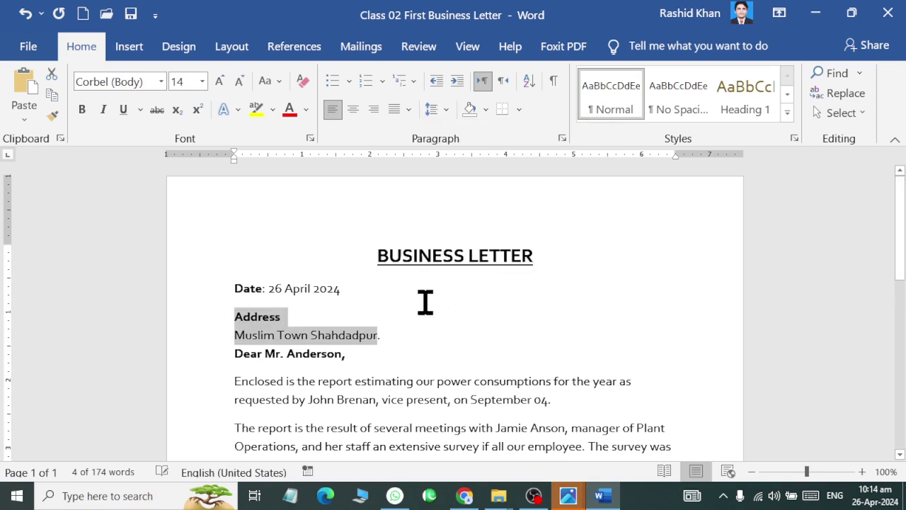
{"action": "left_click_drag", "start_coordinate": [228, 359], "coordinate": [335, 370]}
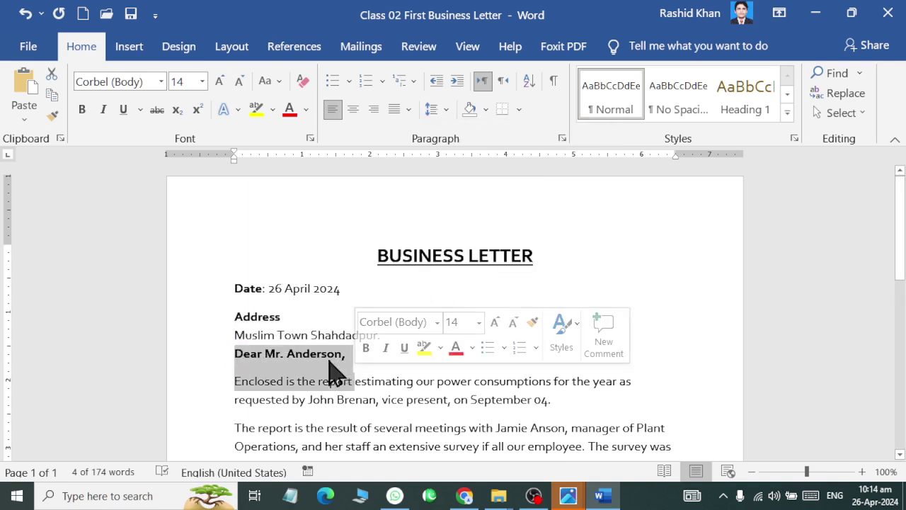
{"action": "left_click_drag", "start_coordinate": [226, 356], "coordinate": [368, 360]}
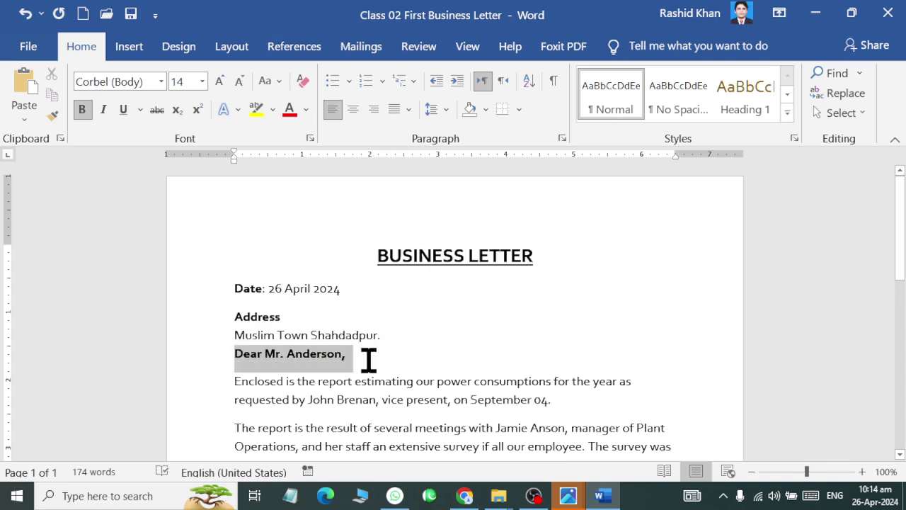
{"action": "left_click", "coordinate": [435, 111]}
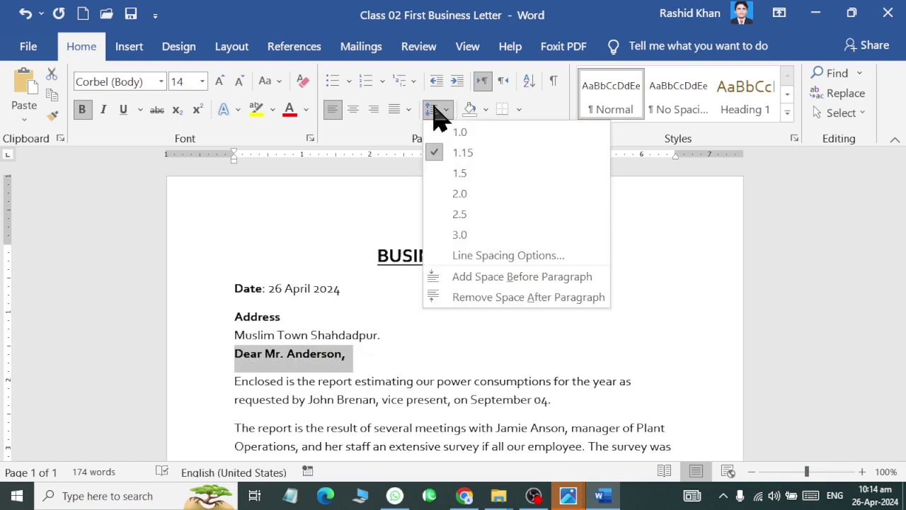
{"action": "left_click", "coordinate": [433, 276]}
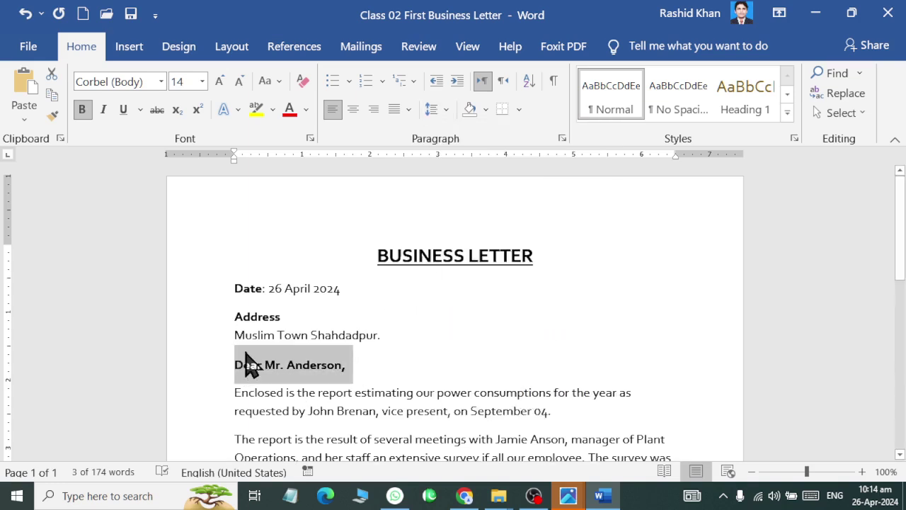
{"action": "left_click", "coordinate": [262, 365]}
{"action": "scroll", "coordinate": [280, 400], "scroll_direction": "down", "scroll_amount": 2}
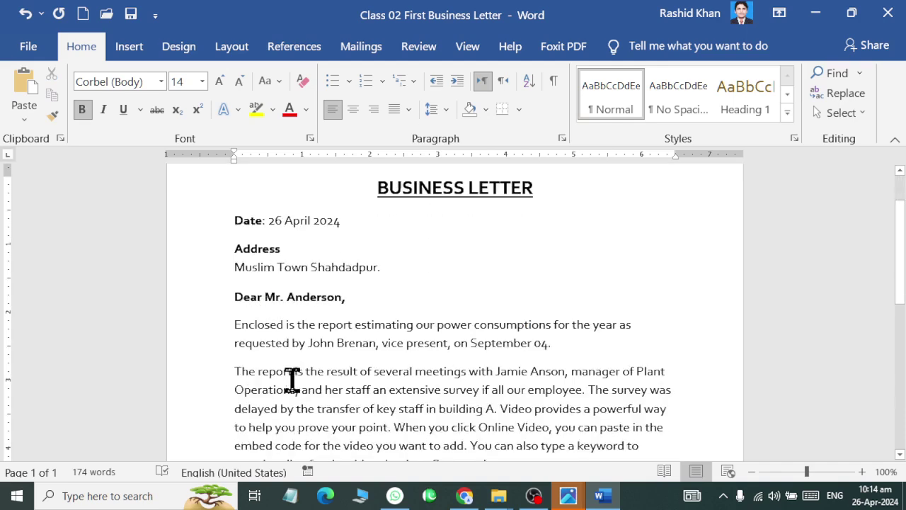
{"action": "scroll", "coordinate": [289, 383], "scroll_direction": "down", "scroll_amount": 2}
{"action": "scroll", "coordinate": [288, 382], "scroll_direction": "down", "scroll_amount": 3}
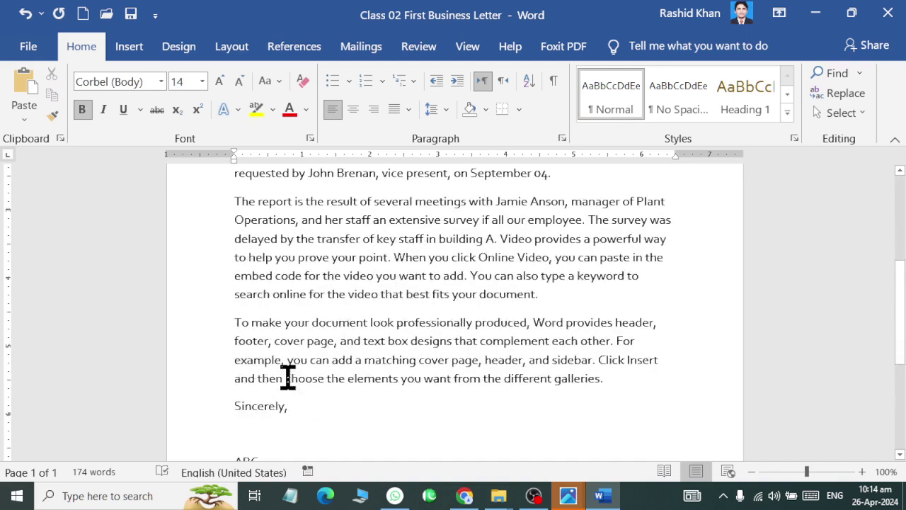
{"action": "scroll", "coordinate": [288, 377], "scroll_direction": "up", "scroll_amount": 1}
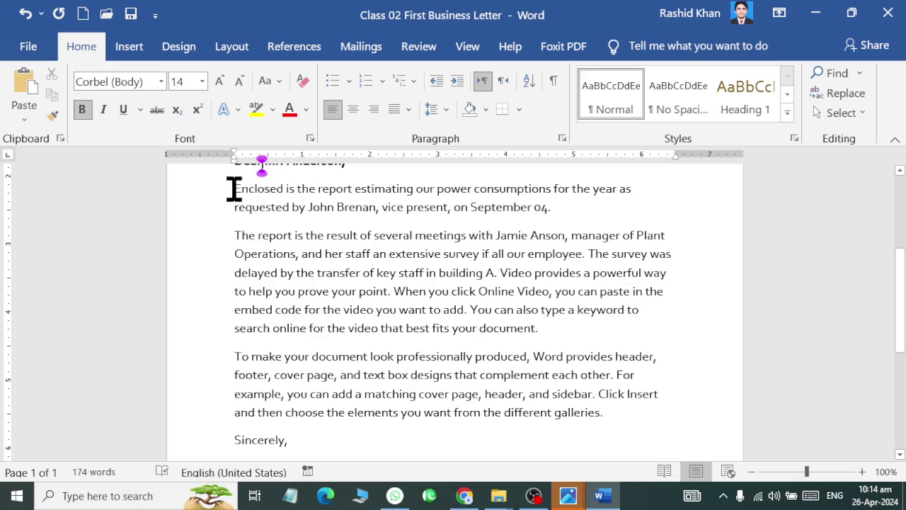
- Select the three body paragraphs and justify them after trying other alignments
{"action": "mouse_move", "coordinate": [234, 189]}
{"action": "left_mouse_down"}
{"action": "mouse_move", "coordinate": [376, 243]}
{"action": "mouse_move", "coordinate": [613, 420]}
{"action": "left_mouse_up"}
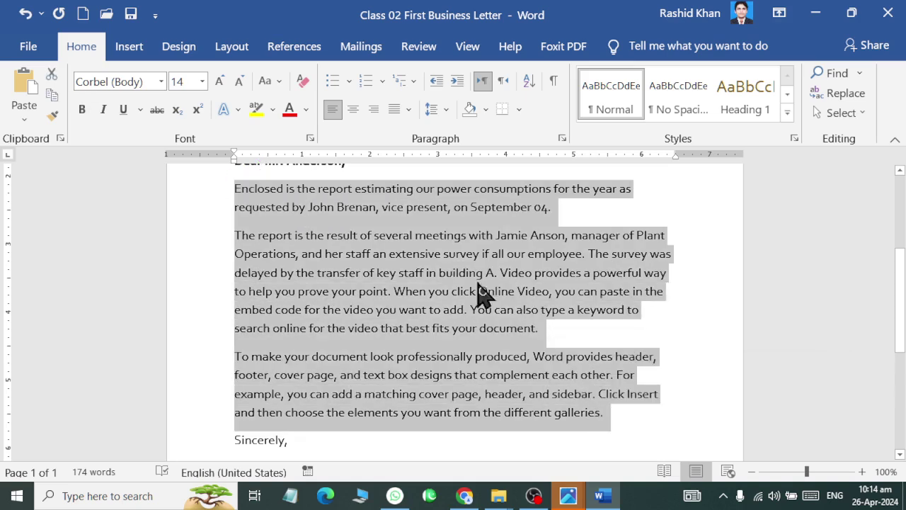
{"action": "left_click", "coordinate": [352, 109]}
{"action": "key", "text": "ctrl+z"}
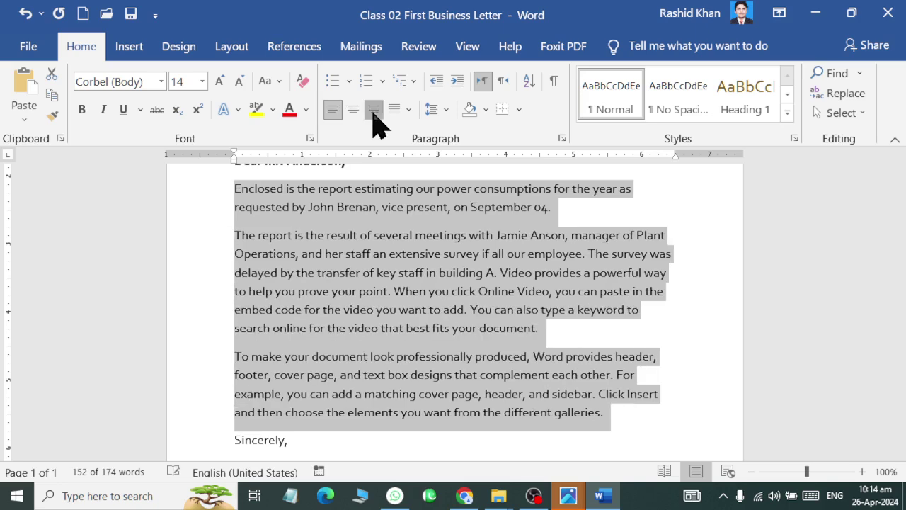
{"action": "left_click", "coordinate": [373, 109]}
{"action": "left_click", "coordinate": [332, 112]}
{"action": "left_click", "coordinate": [409, 109]}
{"action": "left_click", "coordinate": [401, 134]}
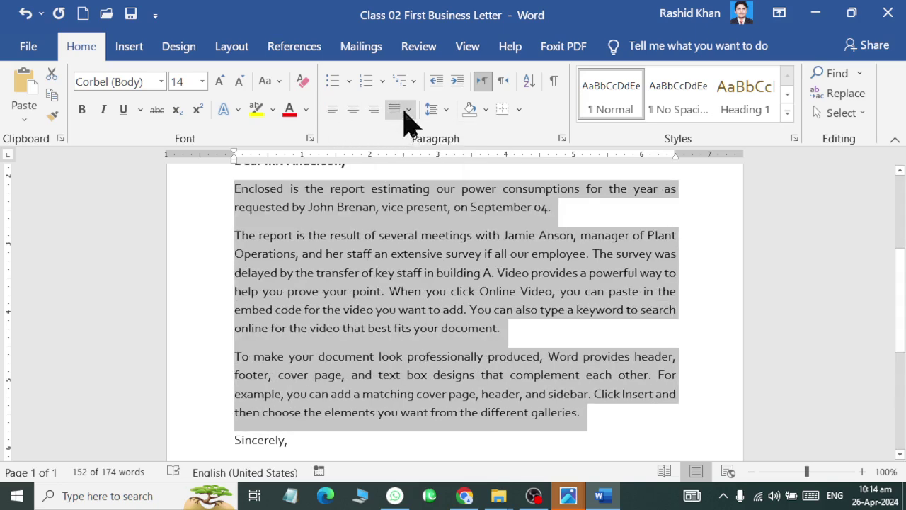
- Apply the high justification variant to the body paragraphs and scroll to the closing
{"action": "left_click", "coordinate": [408, 109]}
{"action": "left_click", "coordinate": [439, 155]}
{"action": "left_click", "coordinate": [409, 109]}
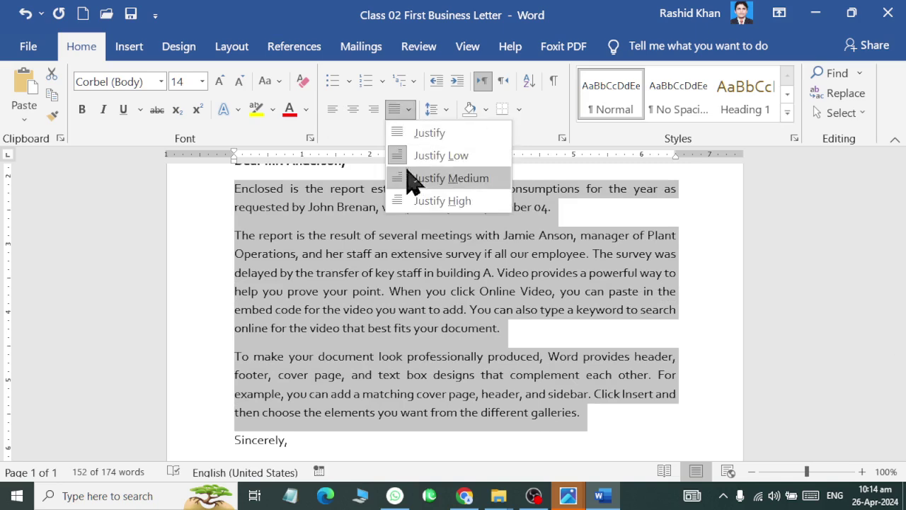
{"action": "left_click", "coordinate": [411, 178]}
{"action": "left_click", "coordinate": [409, 109]}
{"action": "left_click", "coordinate": [425, 200]}
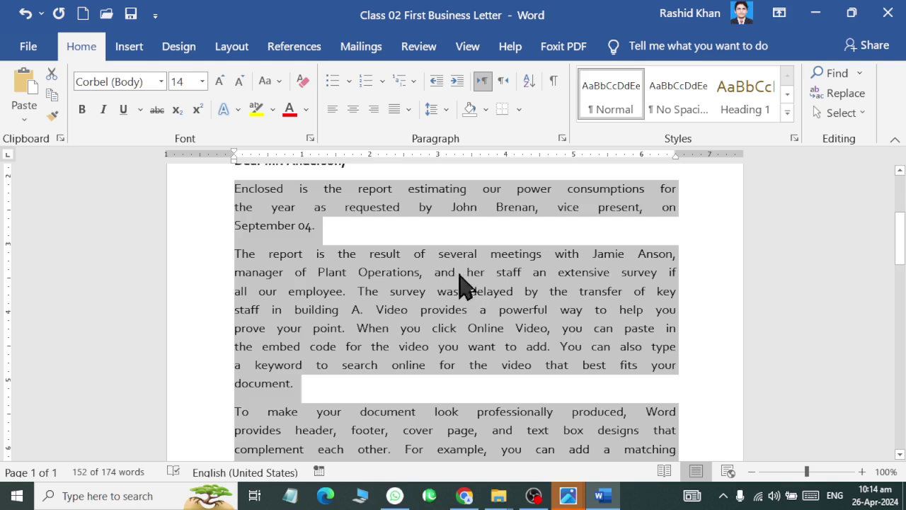
{"action": "scroll", "coordinate": [459, 279], "scroll_direction": "down", "scroll_amount": 2}
{"action": "scroll", "coordinate": [482, 318], "scroll_direction": "up", "scroll_amount": 3}
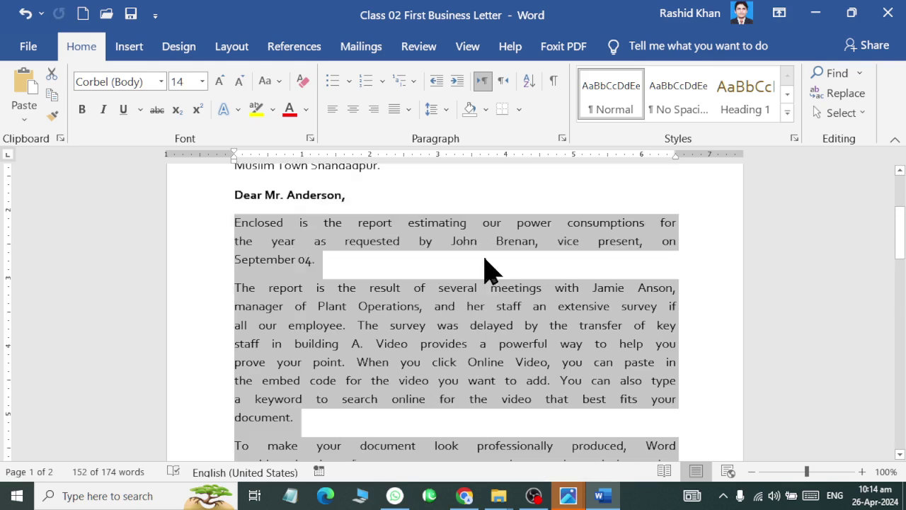
{"action": "scroll", "coordinate": [488, 277], "scroll_direction": "up", "scroll_amount": 5}
{"action": "scroll", "coordinate": [488, 283], "scroll_direction": "down", "scroll_amount": 4}
{"action": "scroll", "coordinate": [494, 311], "scroll_direction": "down", "scroll_amount": 6}
{"action": "scroll", "coordinate": [494, 311], "scroll_direction": "down", "scroll_amount": 3}
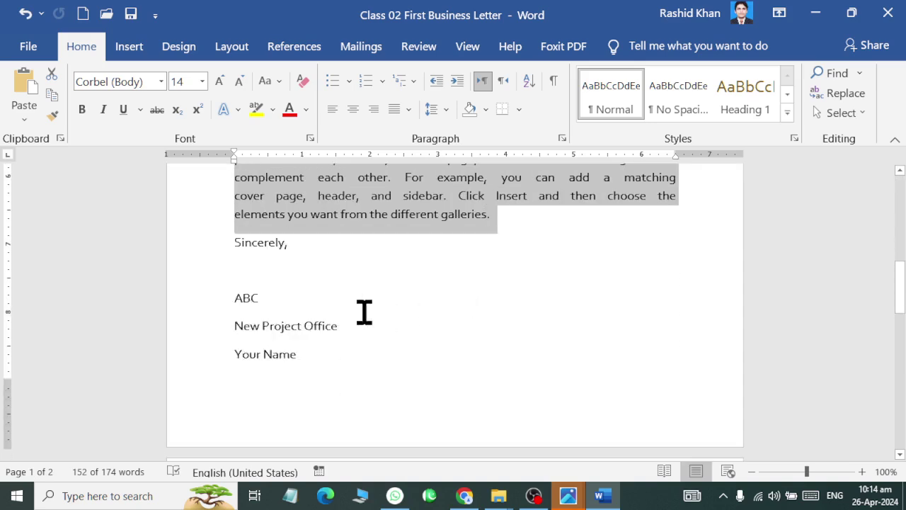
- Insert a blank line above the 'Sincerely,' closing
{"action": "left_click", "coordinate": [236, 242]}
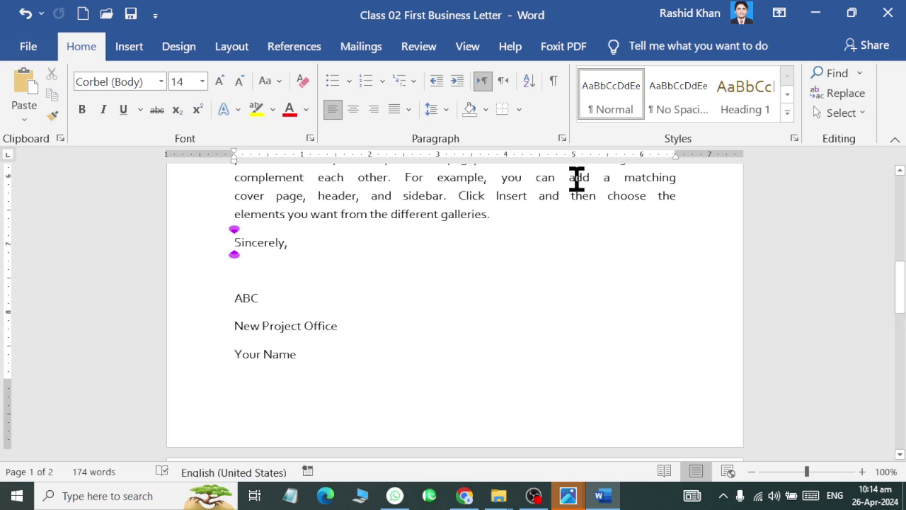
{"action": "key", "text": "Return"}
{"action": "scroll", "coordinate": [562, 285], "scroll_direction": "down", "scroll_amount": 1}
{"action": "scroll", "coordinate": [562, 286], "scroll_direction": "down", "scroll_amount": 4}
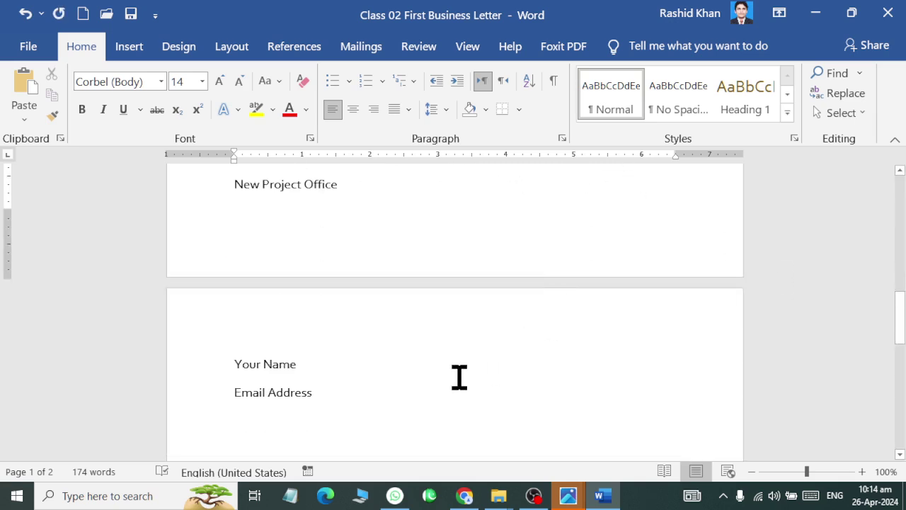
{"action": "scroll", "coordinate": [460, 377], "scroll_direction": "up", "scroll_amount": 5}
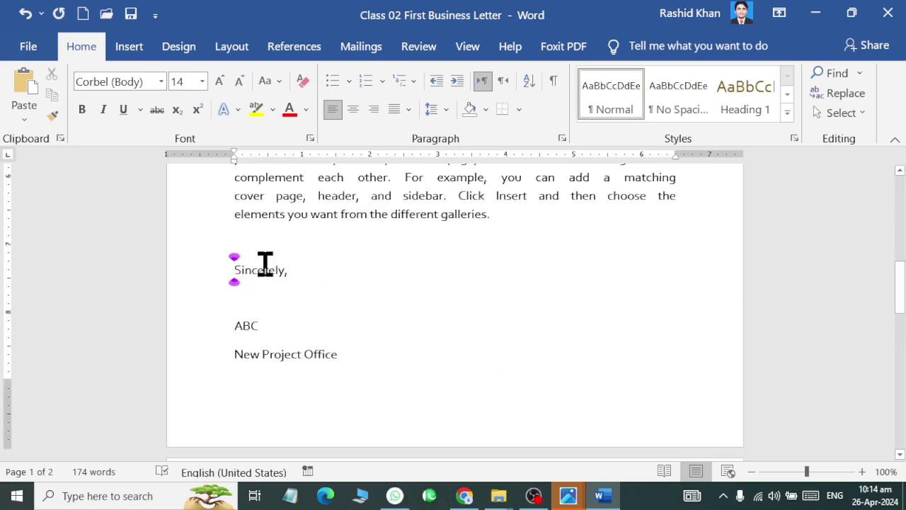
- Make 'Sincerely,' bold and delete the empty line beneath it
{"action": "left_click_drag", "start_coordinate": [263, 262], "coordinate": [190, 251]}
{"action": "left_click_drag", "start_coordinate": [293, 273], "coordinate": [202, 273]}
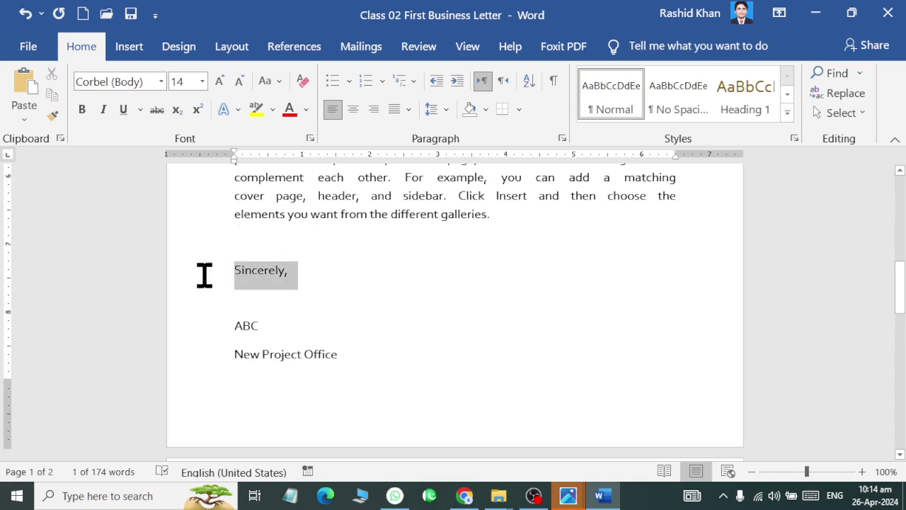
{"action": "left_click", "coordinate": [82, 109]}
{"action": "left_click", "coordinate": [318, 293]}
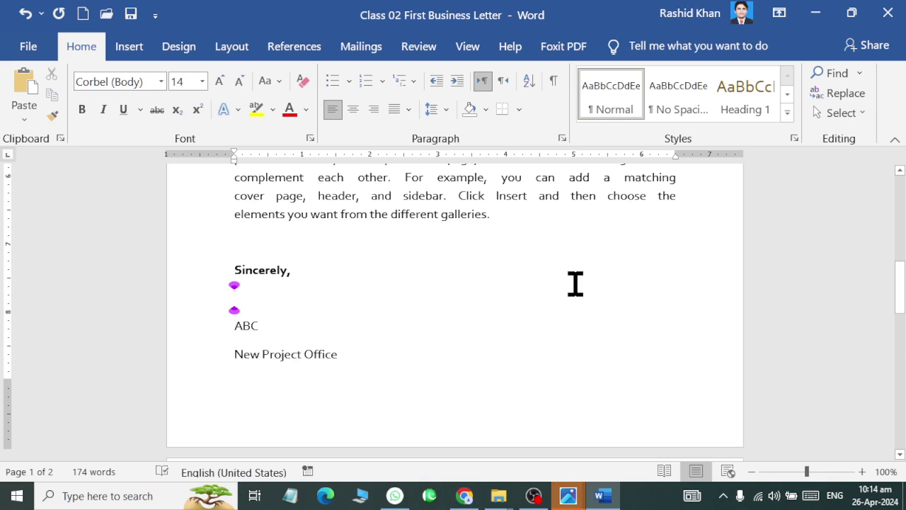
{"action": "key", "text": "Delete"}
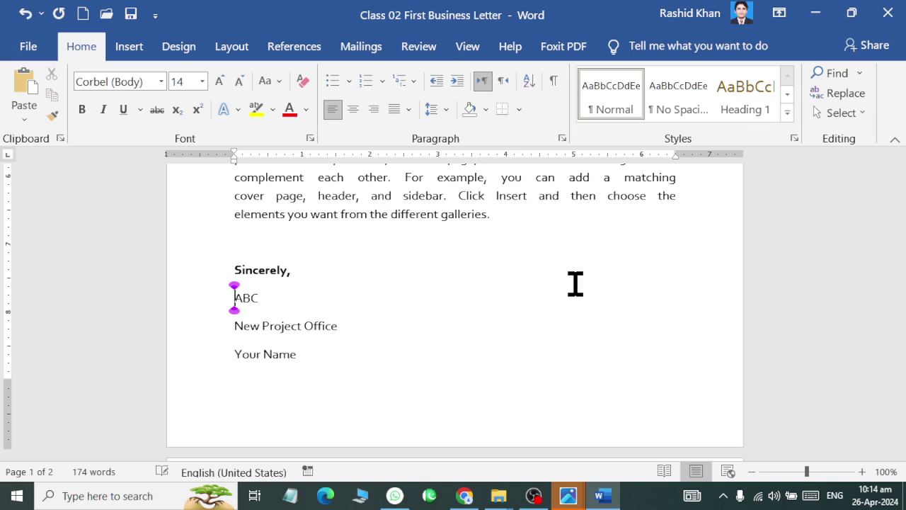
{"action": "scroll", "coordinate": [404, 338], "scroll_direction": "down", "scroll_amount": 4}
{"action": "scroll", "coordinate": [259, 310], "scroll_direction": "up", "scroll_amount": 1}
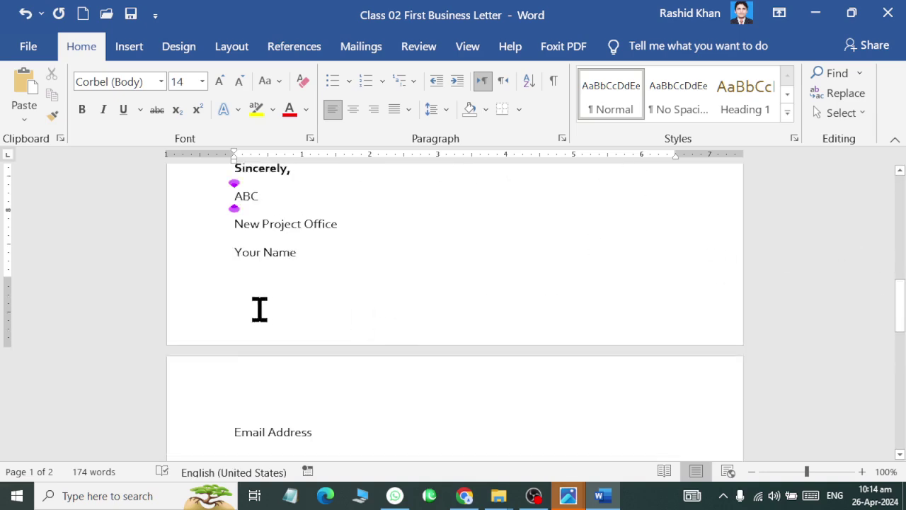
{"action": "scroll", "coordinate": [212, 240], "scroll_direction": "up", "scroll_amount": 1}
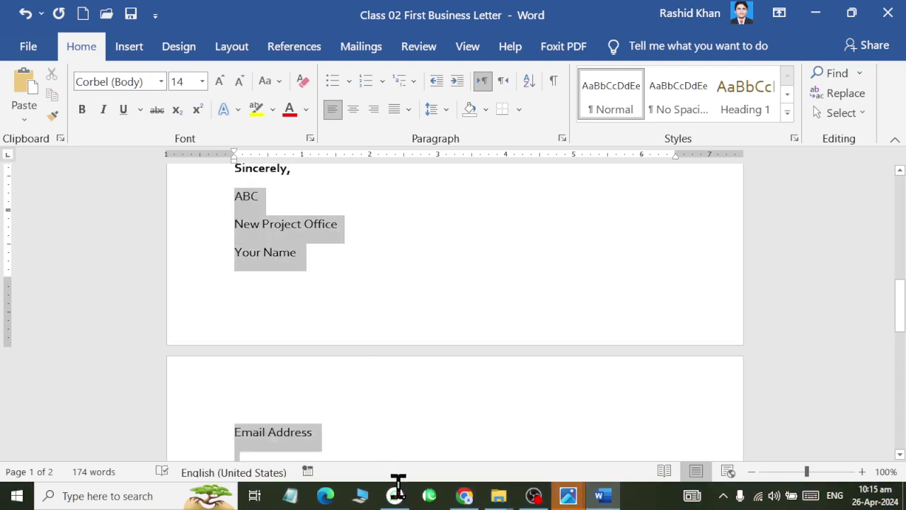
- Remove the space after paragraph from the signature lines, ABC through Email Address
{"action": "left_click_drag", "start_coordinate": [237, 227], "coordinate": [343, 358]}
{"action": "left_click", "coordinate": [432, 109]}
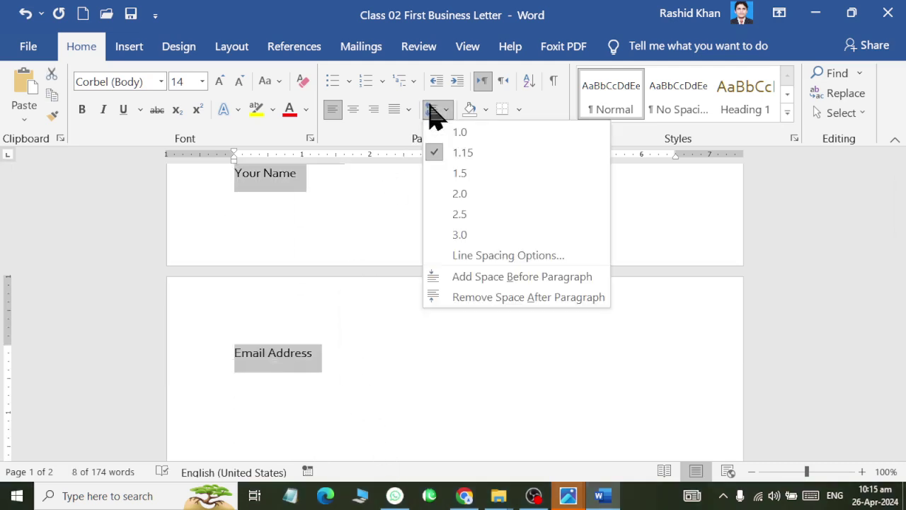
{"action": "left_click", "coordinate": [443, 300]}
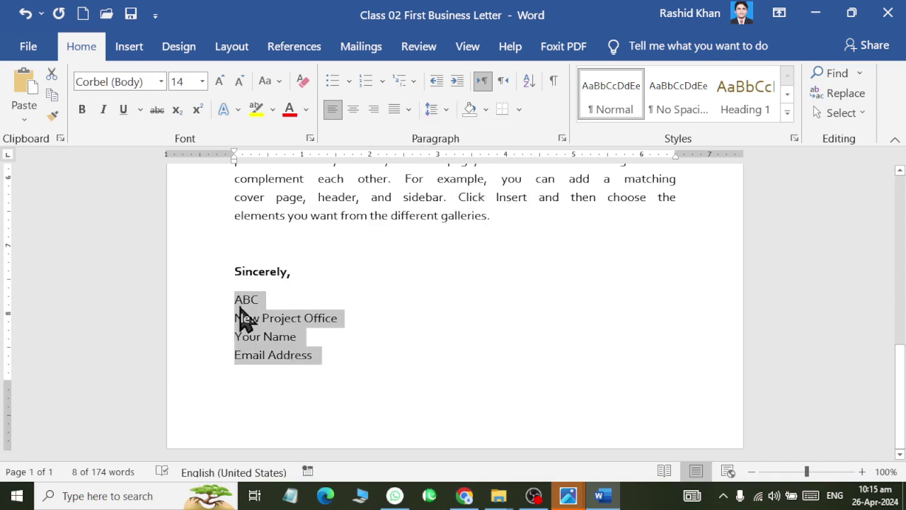
{"action": "left_click", "coordinate": [318, 370]}
- Cut the Your Name line and paste it in place of ABC
{"action": "double_click", "coordinate": [239, 297]}
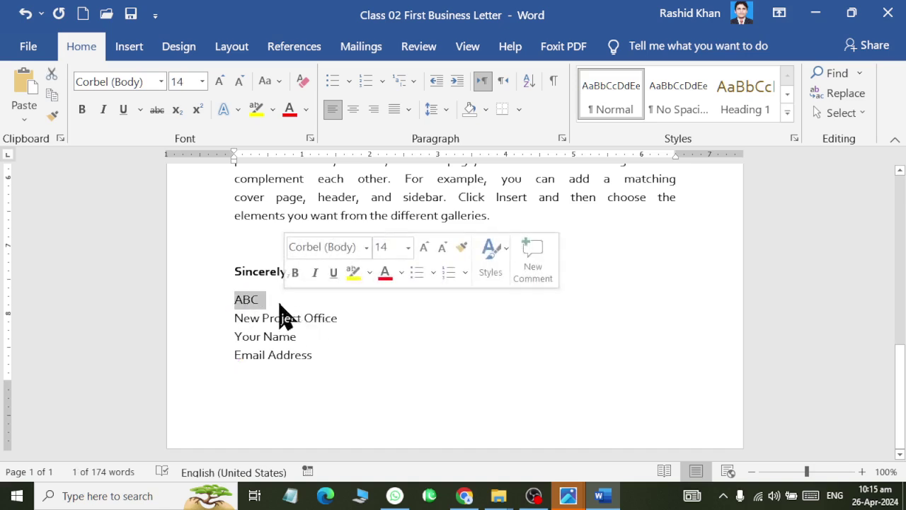
{"action": "left_click_drag", "start_coordinate": [312, 338], "coordinate": [226, 338]}
{"action": "key", "text": "ctrl+x"}
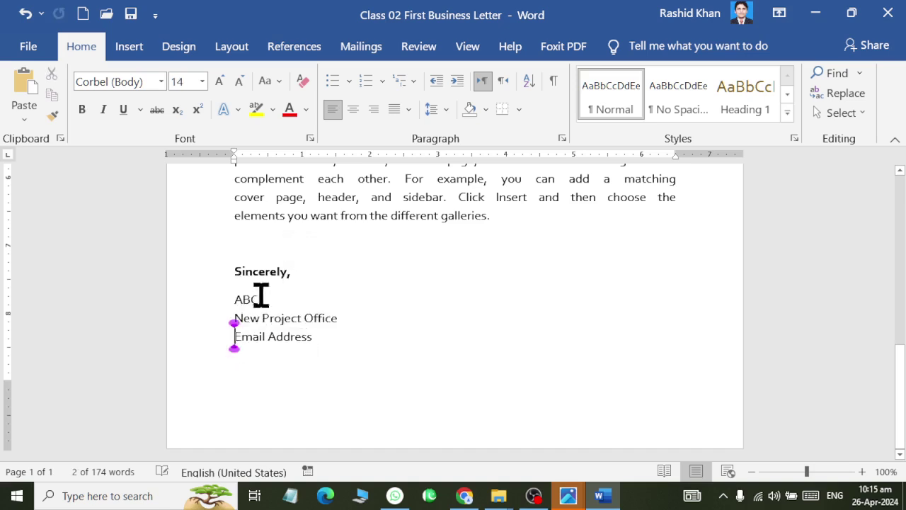
{"action": "mouse_move", "coordinate": [260, 298]}
{"action": "left_mouse_down"}
{"action": "mouse_move", "coordinate": [223, 300]}
{"action": "mouse_move", "coordinate": [346, 312]}
{"action": "left_mouse_up"}
{"action": "key", "text": "ctrl+v"}
- Add a 'Contact' line below Email Address at 14 point, then review the four signature lines
{"action": "left_click_drag", "start_coordinate": [313, 339], "coordinate": [233, 339]}
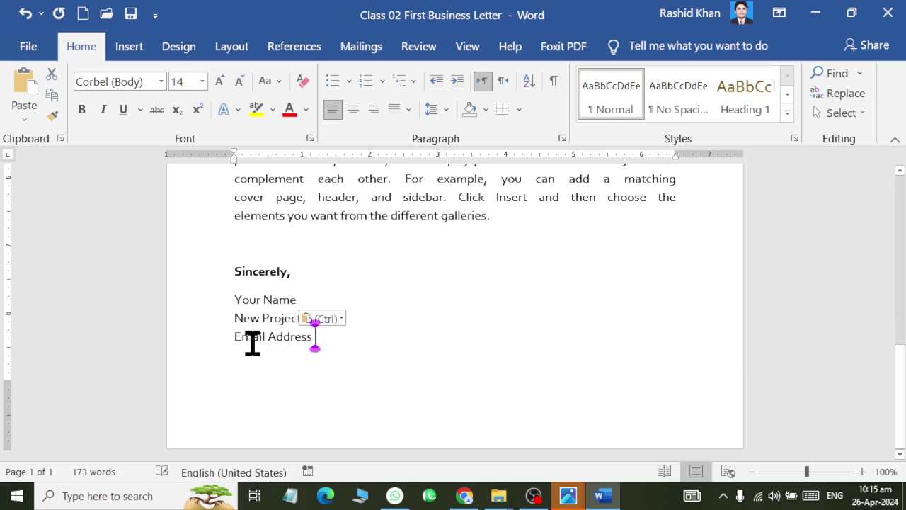
{"action": "left_click", "coordinate": [326, 345]}
{"action": "type", "text": "Cont"}
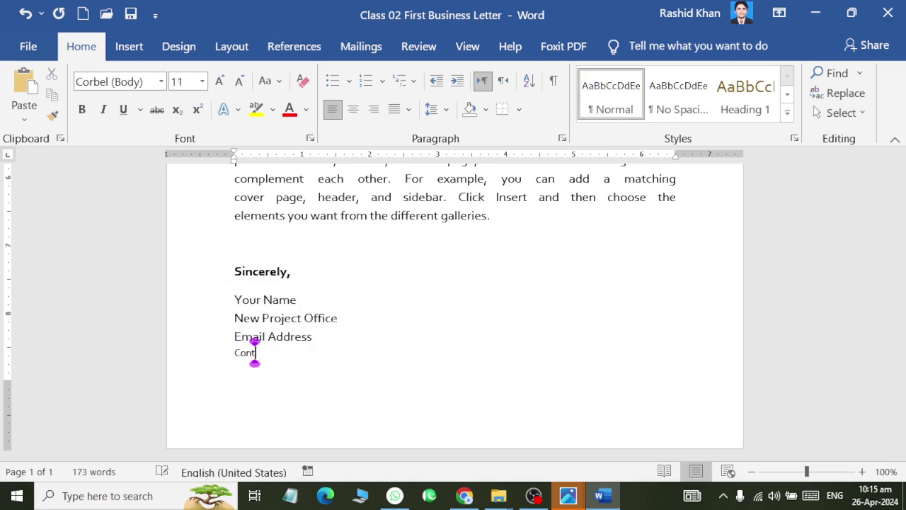
{"action": "type", "text": "act"}
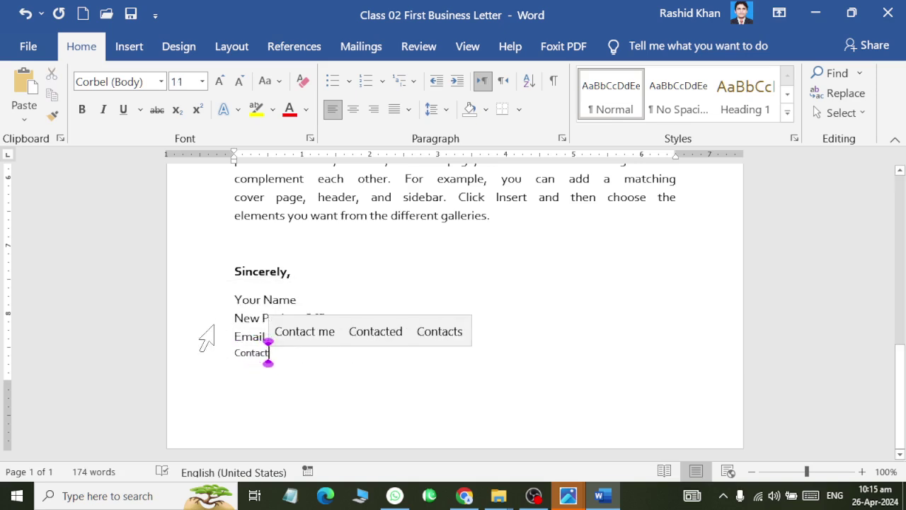
{"action": "left_click_drag", "start_coordinate": [285, 356], "coordinate": [235, 354]}
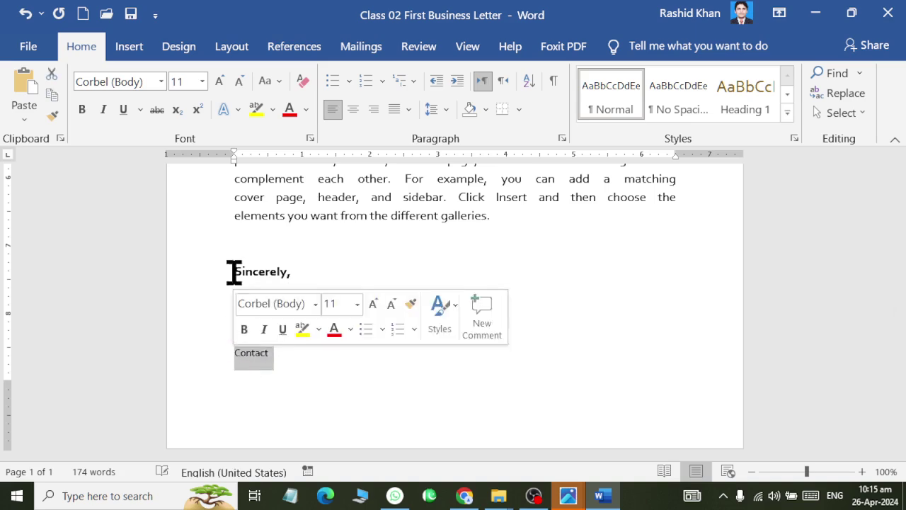
{"action": "left_click", "coordinate": [220, 80]}
{"action": "left_click", "coordinate": [219, 80]}
{"action": "left_click", "coordinate": [345, 329]}
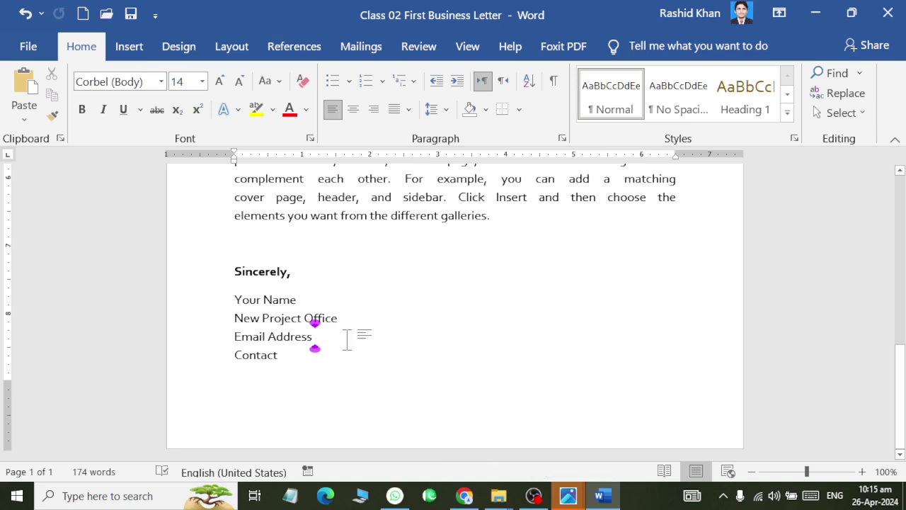
{"action": "left_click", "coordinate": [233, 301]}
{"action": "left_click_drag", "start_coordinate": [234, 299], "coordinate": [320, 356]}
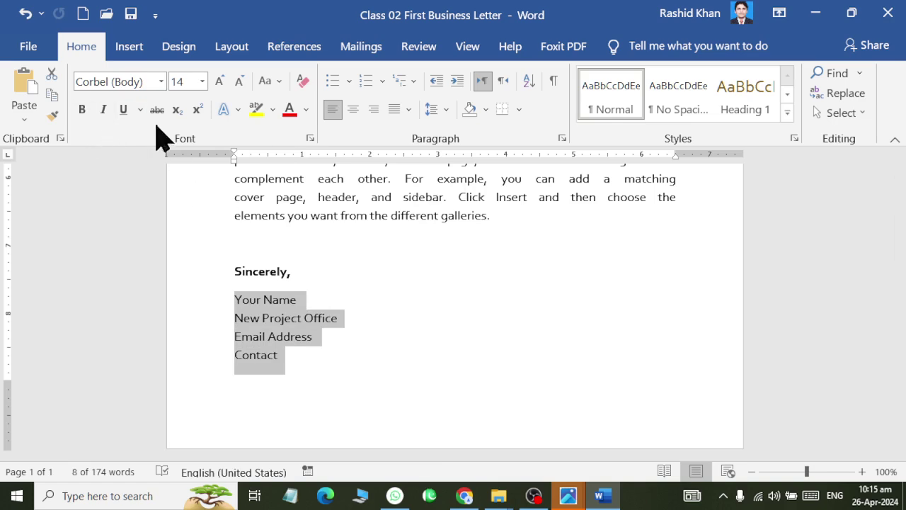
{"action": "left_click", "coordinate": [293, 275]}
{"action": "scroll", "coordinate": [376, 267], "scroll_direction": "up", "scroll_amount": 3}
{"action": "scroll", "coordinate": [393, 253], "scroll_direction": "up", "scroll_amount": 2}
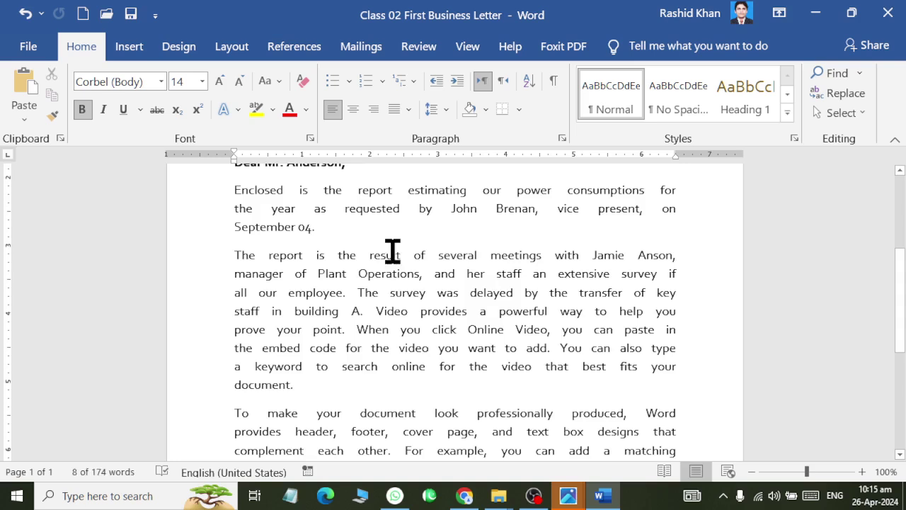
{"action": "scroll", "coordinate": [393, 253], "scroll_direction": "up", "scroll_amount": 4}
{"action": "scroll", "coordinate": [400, 238], "scroll_direction": "up", "scroll_amount": 2}
{"action": "scroll", "coordinate": [401, 238], "scroll_direction": "down", "scroll_amount": 2}
{"action": "scroll", "coordinate": [413, 257], "scroll_direction": "up", "scroll_amount": 1}
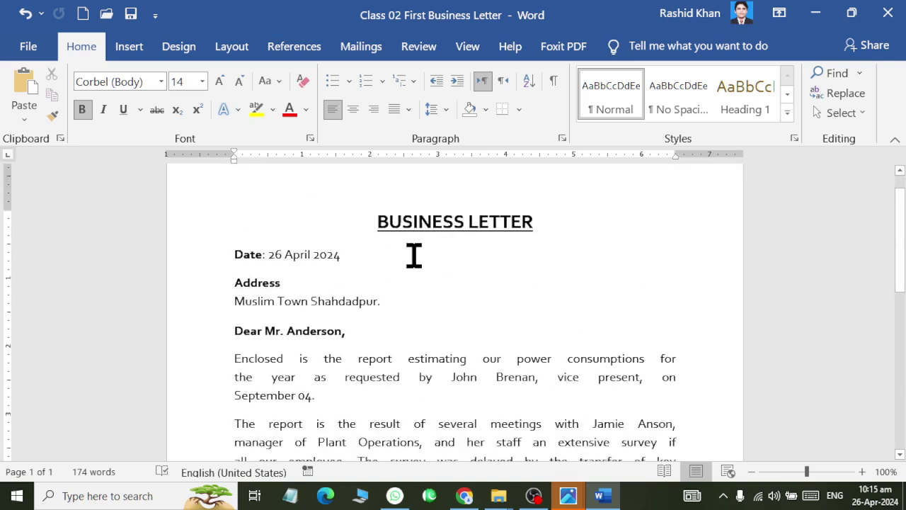
{"action": "scroll", "coordinate": [413, 255], "scroll_direction": "down", "scroll_amount": 3}
{"action": "scroll", "coordinate": [411, 261], "scroll_direction": "down", "scroll_amount": 6}
{"action": "scroll", "coordinate": [406, 276], "scroll_direction": "up", "scroll_amount": 3}
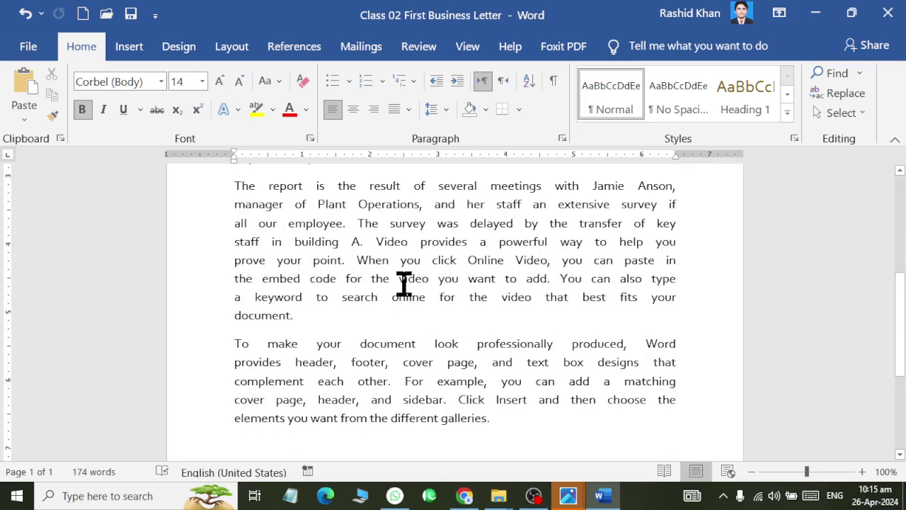
{"action": "scroll", "coordinate": [403, 283], "scroll_direction": "up", "scroll_amount": 3}
{"action": "scroll", "coordinate": [403, 283], "scroll_direction": "up", "scroll_amount": 3}
{"action": "scroll", "coordinate": [404, 278], "scroll_direction": "down", "scroll_amount": 9}
{"action": "scroll", "coordinate": [406, 271], "scroll_direction": "down", "scroll_amount": 4}
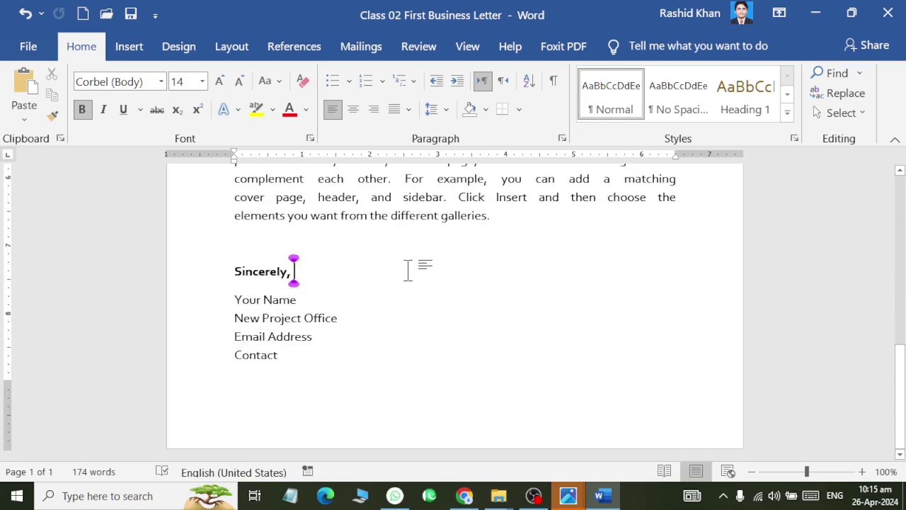
{"action": "scroll", "coordinate": [409, 265], "scroll_direction": "up", "scroll_amount": 3}
{"action": "scroll", "coordinate": [413, 261], "scroll_direction": "down", "scroll_amount": 3}
{"action": "scroll", "coordinate": [415, 241], "scroll_direction": "up", "scroll_amount": 8}
{"action": "scroll", "coordinate": [419, 216], "scroll_direction": "up", "scroll_amount": 5}
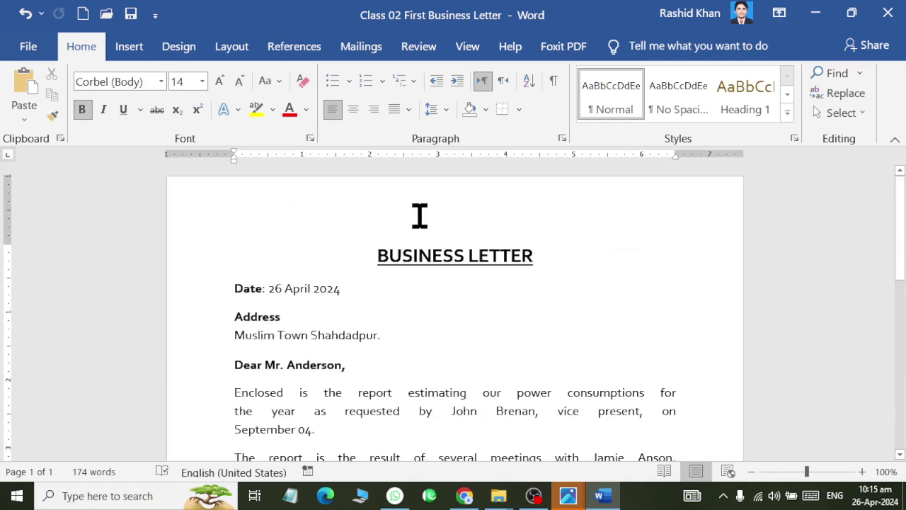
{"action": "scroll", "coordinate": [420, 216], "scroll_direction": "down", "scroll_amount": 6}
{"action": "scroll", "coordinate": [413, 233], "scroll_direction": "down", "scroll_amount": 7}
{"action": "scroll", "coordinate": [410, 238], "scroll_direction": "down", "scroll_amount": 1}
{"action": "scroll", "coordinate": [410, 238], "scroll_direction": "up", "scroll_amount": 9}
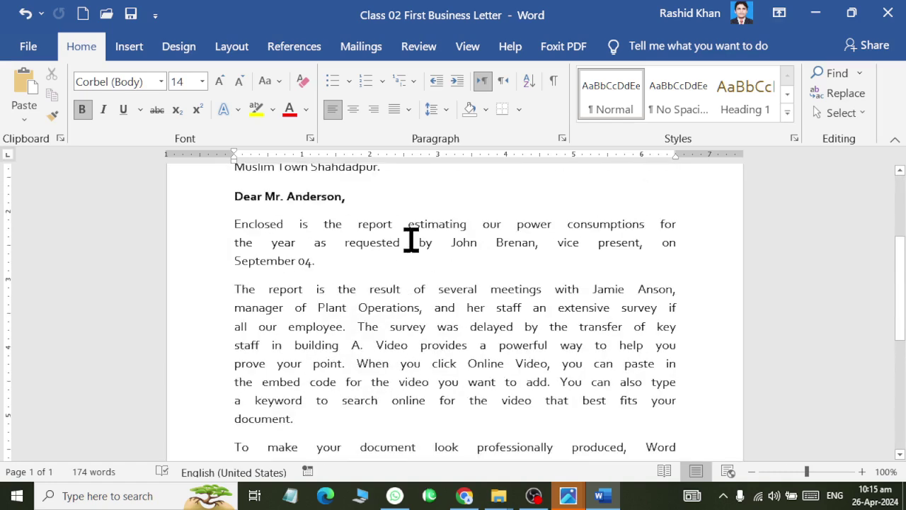